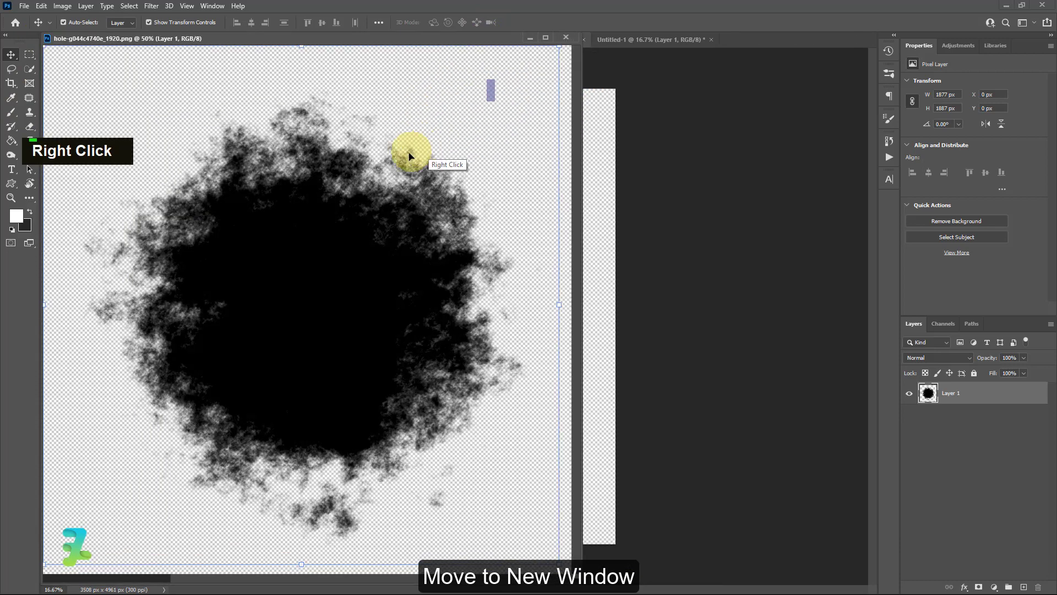
Add the black hole texture to the Untitled-1 poster, scaling it to about 186% over the canvas's upper right edge.
{"action": "left_click_drag", "start_coordinate": [354, 198], "coordinate": [611, 215]}
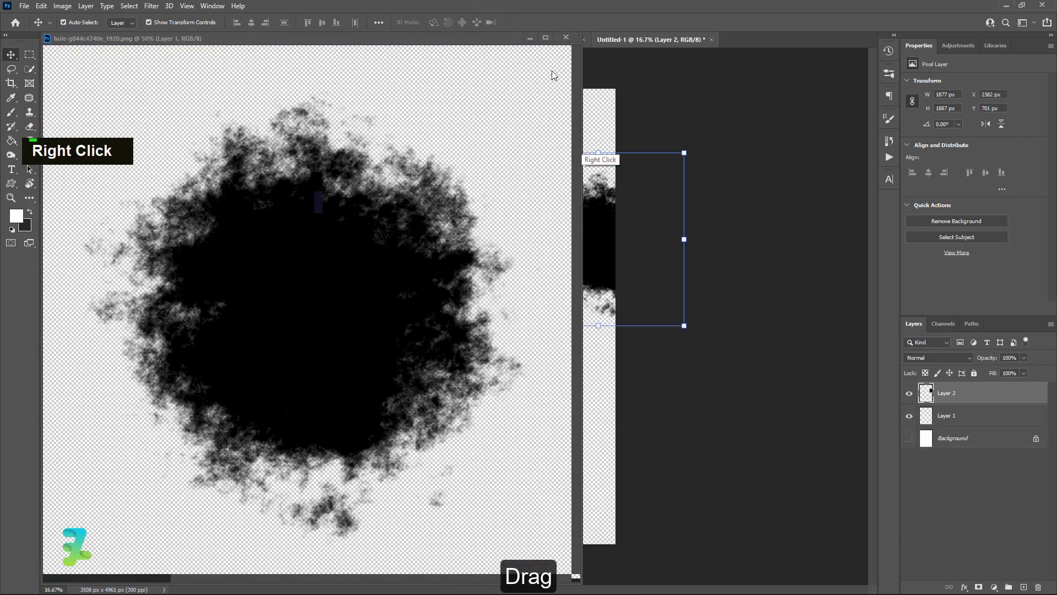
{"action": "left_click", "coordinate": [566, 37]}
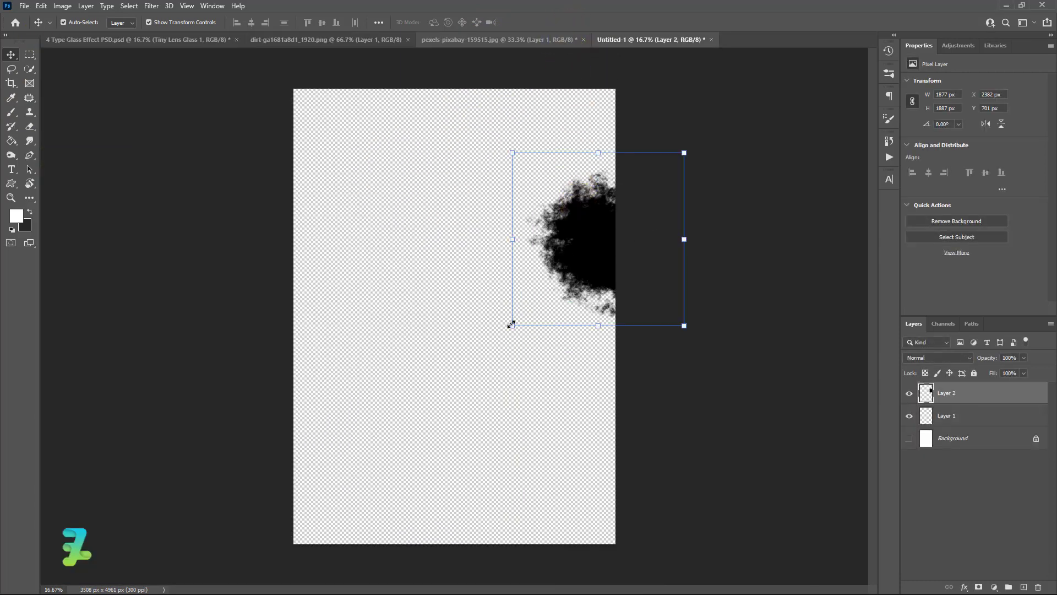
{"action": "key", "text": "ctrl+t"}
{"action": "left_click_drag", "start_coordinate": [512, 325], "coordinate": [345, 448]}
{"action": "left_click_drag", "start_coordinate": [526, 356], "coordinate": [592, 273]}
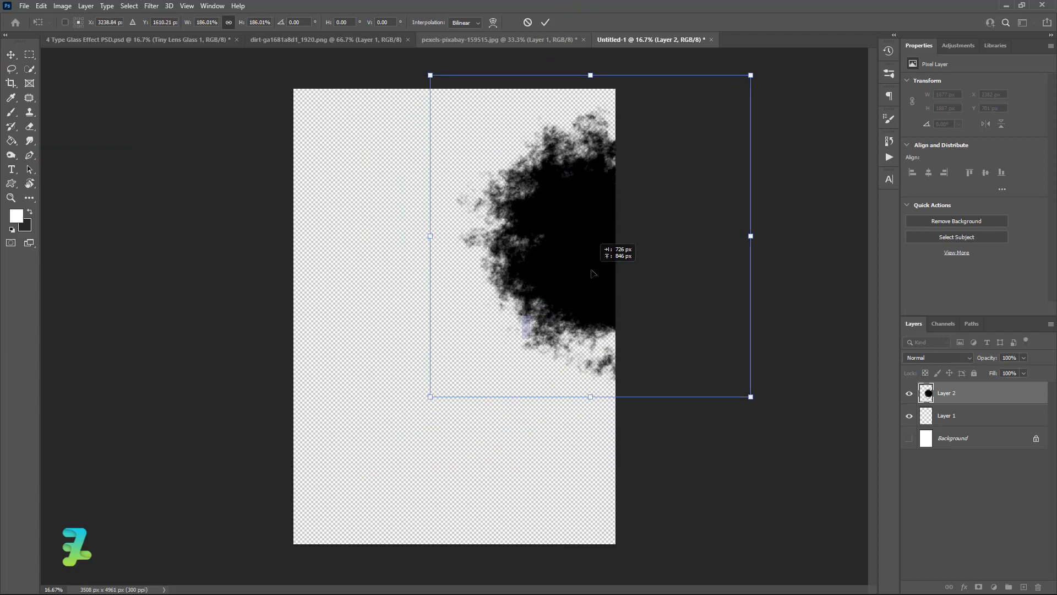
{"action": "left_click", "coordinate": [11, 54]}
Duplicate the hole texture twice, placing one copy in the canvas's lower left corner and the other in the upper left corner.
{"action": "key", "text": "ctrl+j"}
{"action": "left_click_drag", "start_coordinate": [474, 319], "coordinate": [208, 504]}
{"action": "key", "text": "ctrl+j"}
{"action": "left_click_drag", "start_coordinate": [354, 326], "coordinate": [330, 125]}
{"action": "left_click_drag", "start_coordinate": [379, 407], "coordinate": [418, 441]}
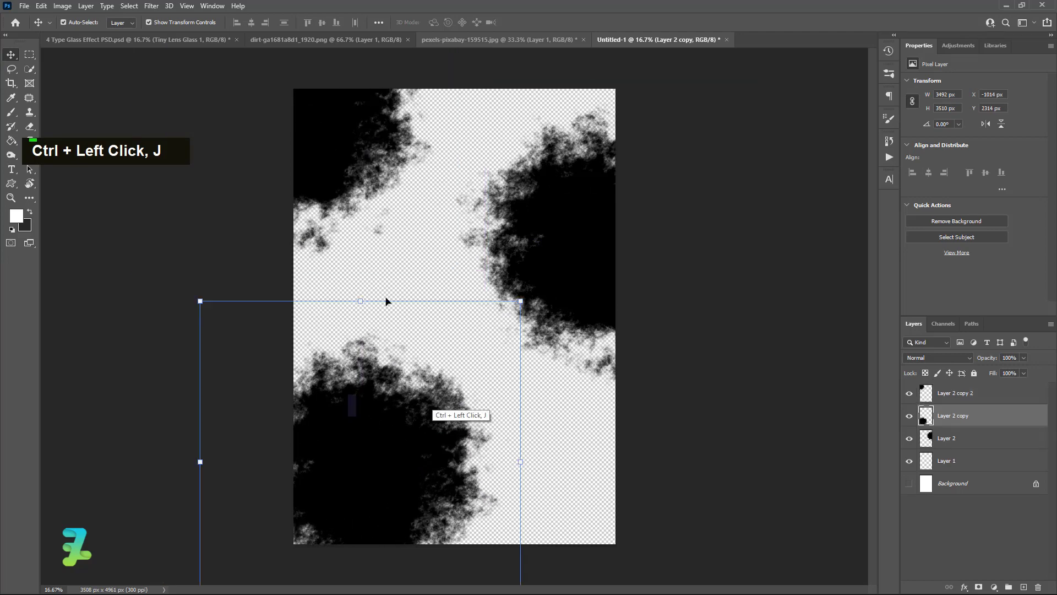
Copy the dirt texture from dirt-ga1681a8d1_1920.png into the middle of the Untitled-1 poster and close the source image.
{"action": "left_click", "coordinate": [293, 40]}
{"action": "right_click", "coordinate": [293, 40]}
{"action": "left_click", "coordinate": [318, 95]}
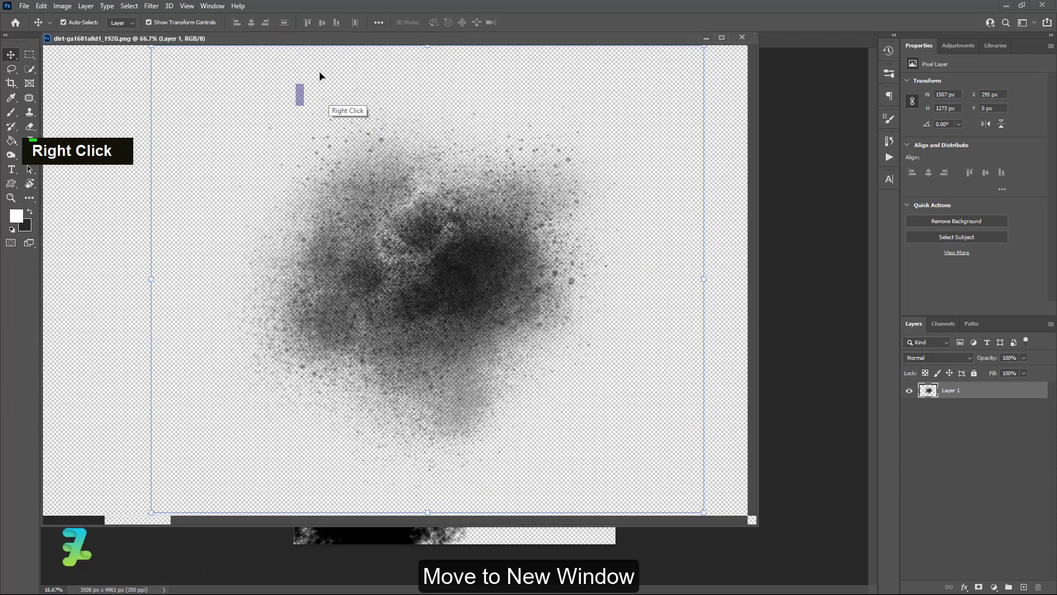
{"action": "left_click_drag", "start_coordinate": [330, 38], "coordinate": [416, 311]}
{"action": "left_click_drag", "start_coordinate": [494, 476], "coordinate": [474, 301]}
{"action": "left_click", "coordinate": [506, 245]}
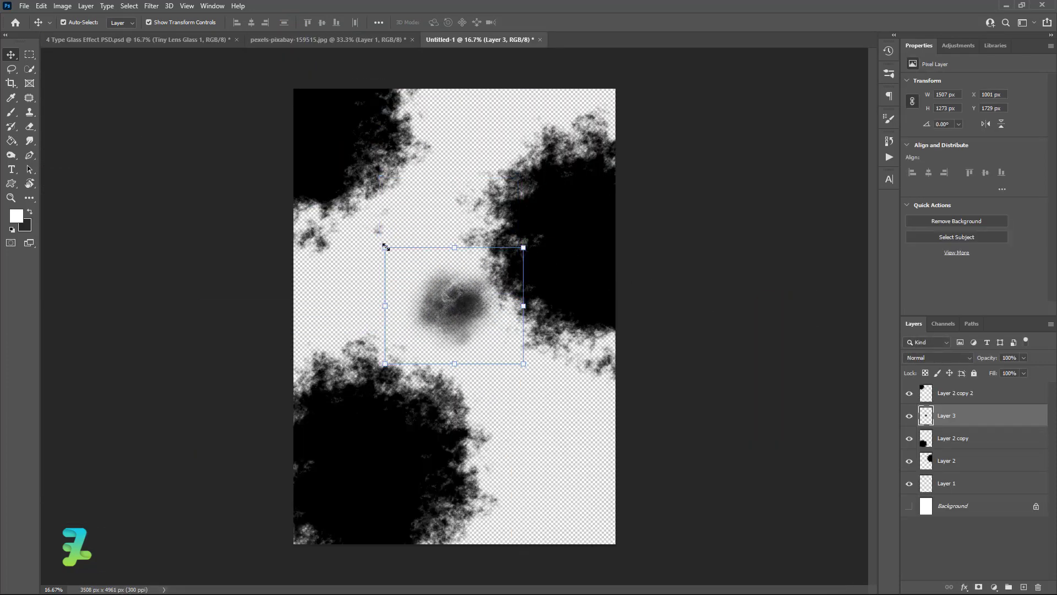
Enlarge the dirt texture, place it at the left edge under the upper left blot, and duplicate its layer.
{"action": "left_click_drag", "start_coordinate": [384, 248], "coordinate": [502, 426]}
{"action": "left_click", "coordinate": [11, 60]}
{"action": "key", "text": "ctrl+j"}
{"action": "key", "text": "ctrl+z"}
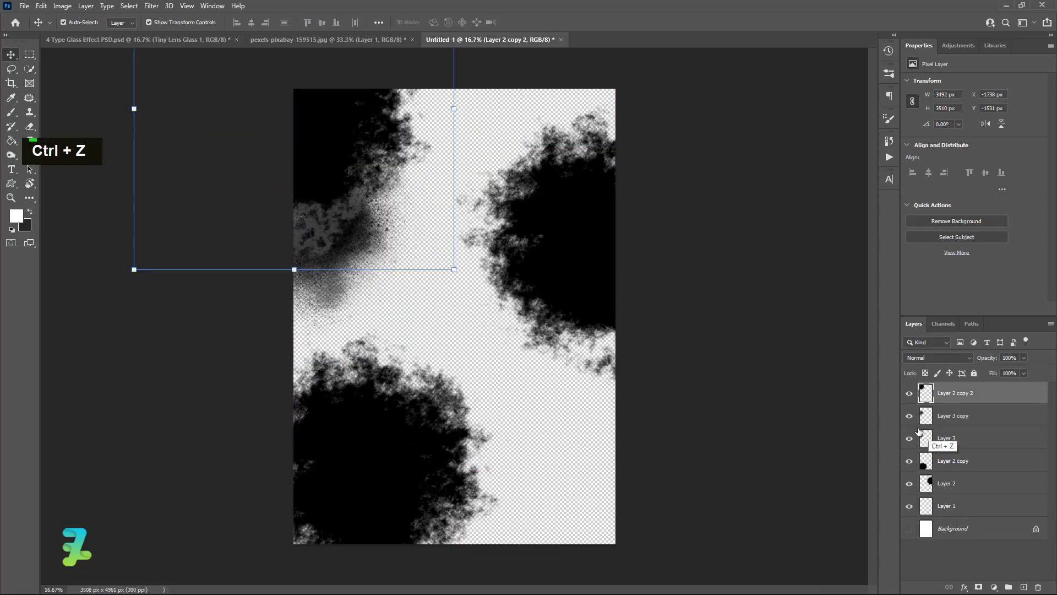
Enlarge the duplicated dirt texture to about 5662 px wide and place it over the canvas's lower right corner.
{"action": "left_click", "coordinate": [318, 273], "text": "ctrl"}
{"action": "key", "text": "ctrl+t"}
{"action": "left_click_drag", "start_coordinate": [318, 273], "coordinate": [586, 539]}
{"action": "left_click_drag", "start_coordinate": [443, 374], "coordinate": [204, 174]}
{"action": "left_click_drag", "start_coordinate": [571, 390], "coordinate": [686, 486]}
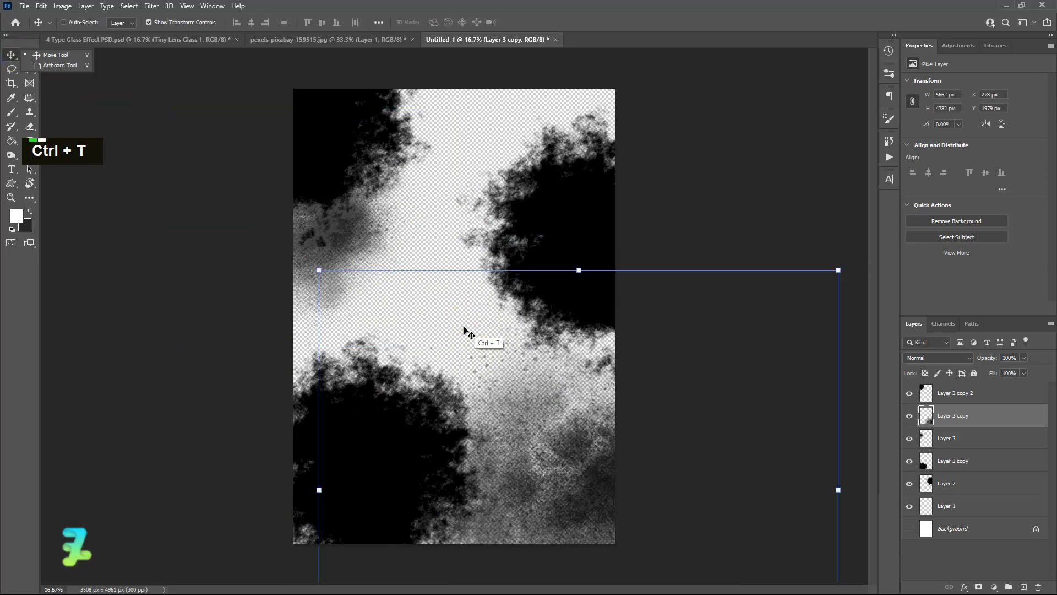
Duplicate the large dirt texture, position the copy across the canvas's upper edge, and deselect the layer.
{"action": "key", "text": "ctrl+j"}
{"action": "left_click_drag", "start_coordinate": [566, 441], "coordinate": [276, 85]}
{"action": "left_click_drag", "start_coordinate": [585, 405], "coordinate": [497, 91]}
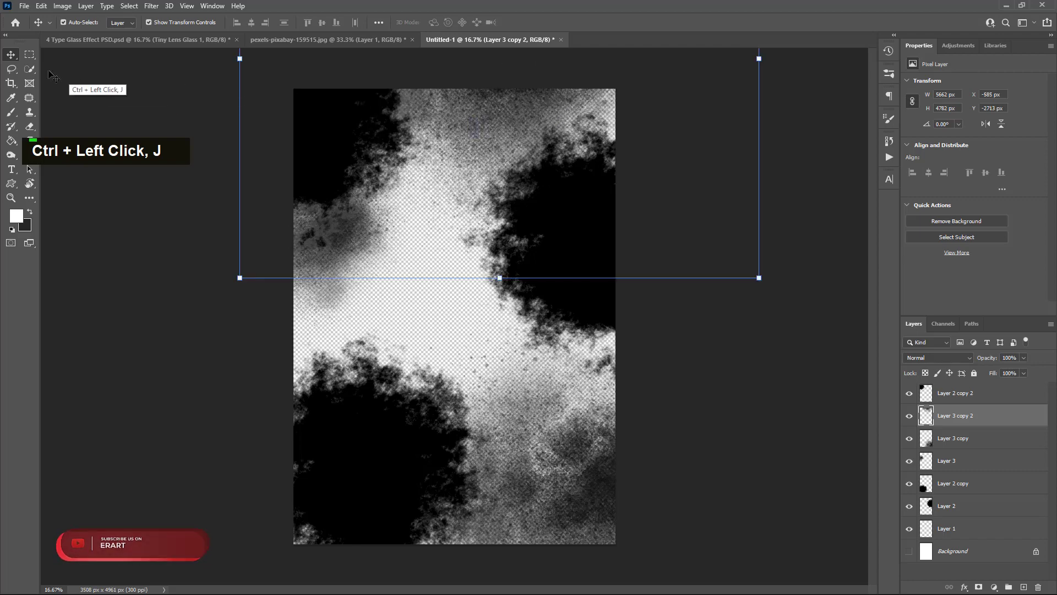
{"action": "left_click", "coordinate": [754, 352], "text": "ctrl"}
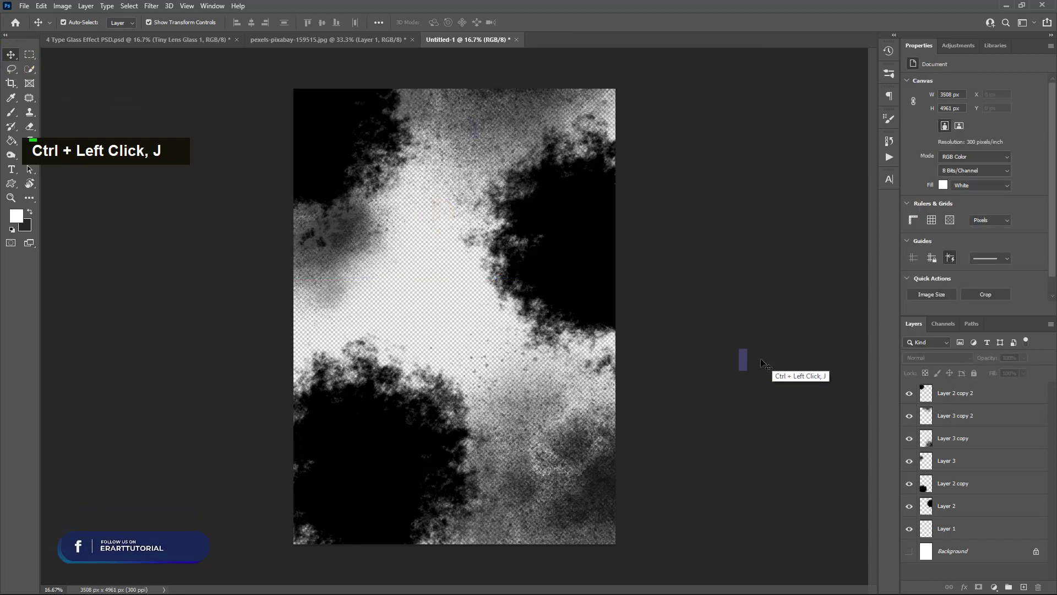
Duplicate the upper dirt texture and scale the copy to about 62% over the middle of the canvas.
{"action": "left_click", "coordinate": [483, 129], "text": "ctrl"}
{"action": "key", "text": "ctrl+j"}
{"action": "left_click_drag", "start_coordinate": [483, 129], "coordinate": [414, 312]}
{"action": "key", "text": "ctrl+t"}
{"action": "left_click_drag", "start_coordinate": [689, 462], "coordinate": [493, 295]}
{"action": "left_click_drag", "start_coordinate": [407, 226], "coordinate": [499, 330]}
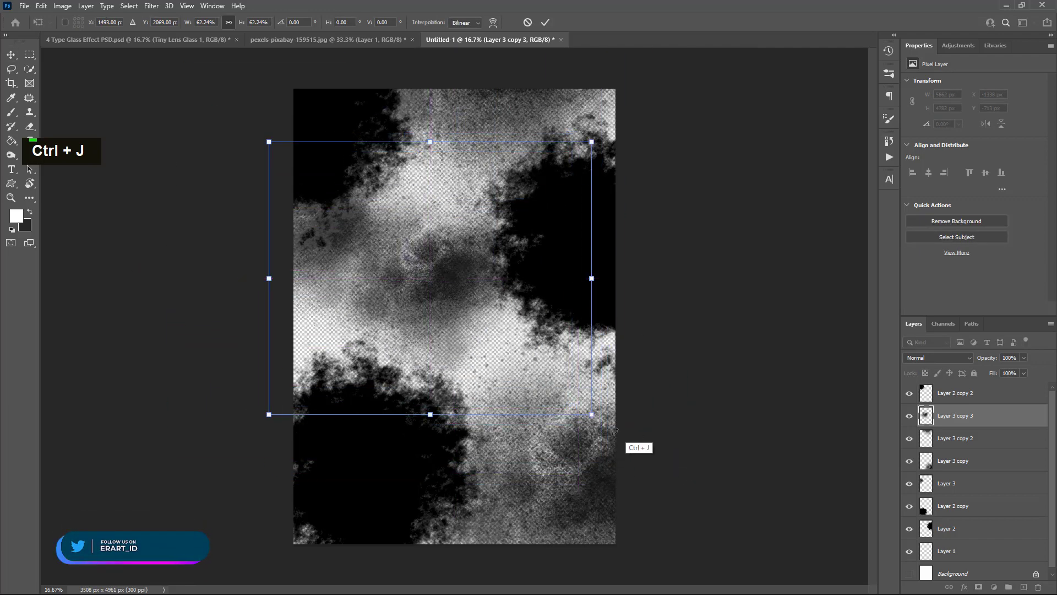
Rotate the central dirt texture to about -135°, shift it slightly to the left, and apply the transformation.
{"action": "left_click_drag", "start_coordinate": [614, 431], "coordinate": [417, 143]}
{"action": "left_click_drag", "start_coordinate": [509, 335], "coordinate": [478, 338]}
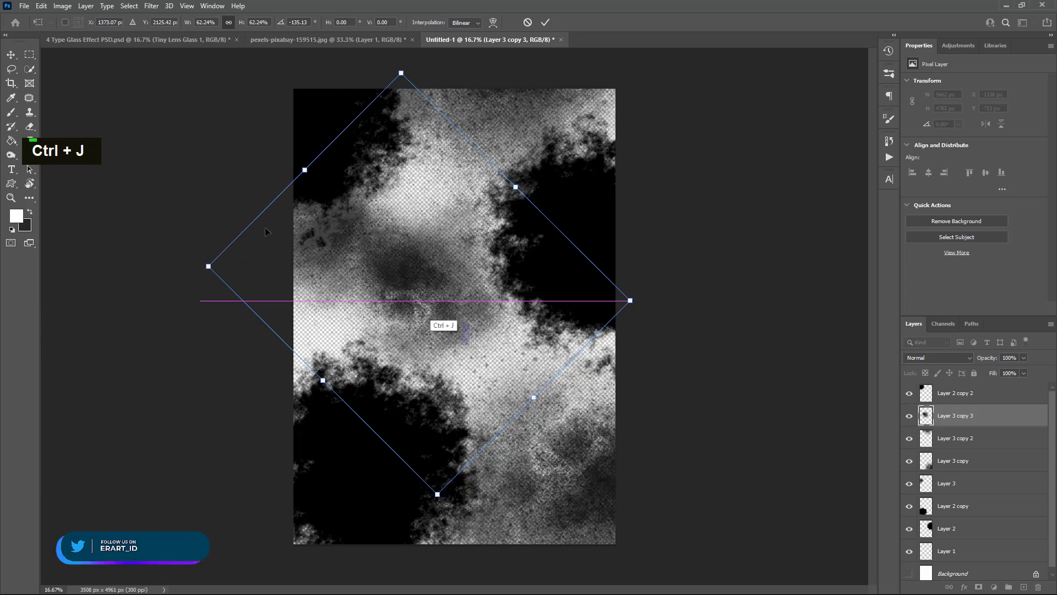
{"action": "left_click", "coordinate": [29, 54]}
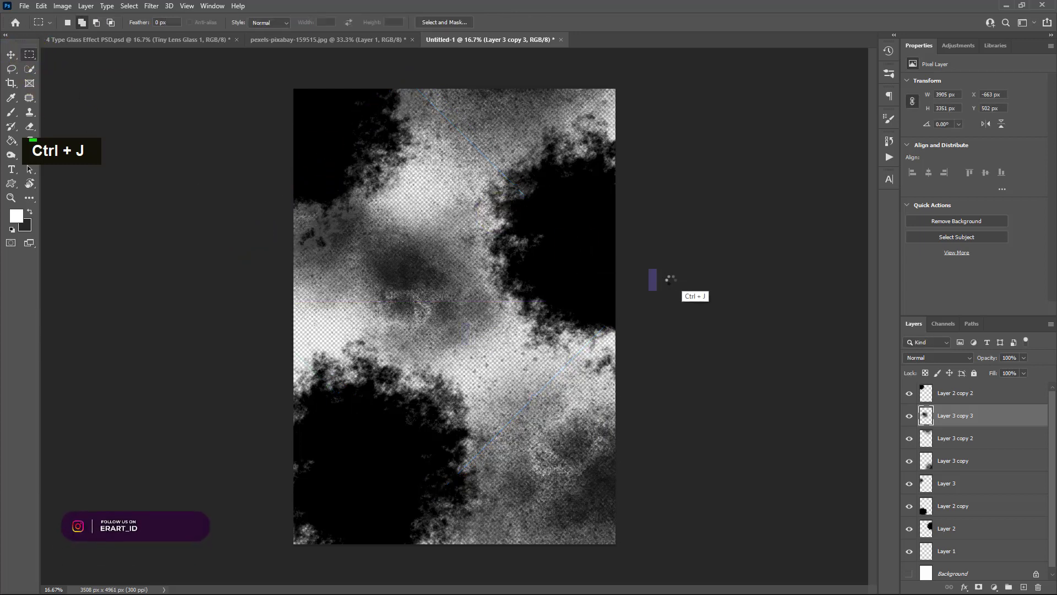
{"action": "left_click", "coordinate": [11, 54]}
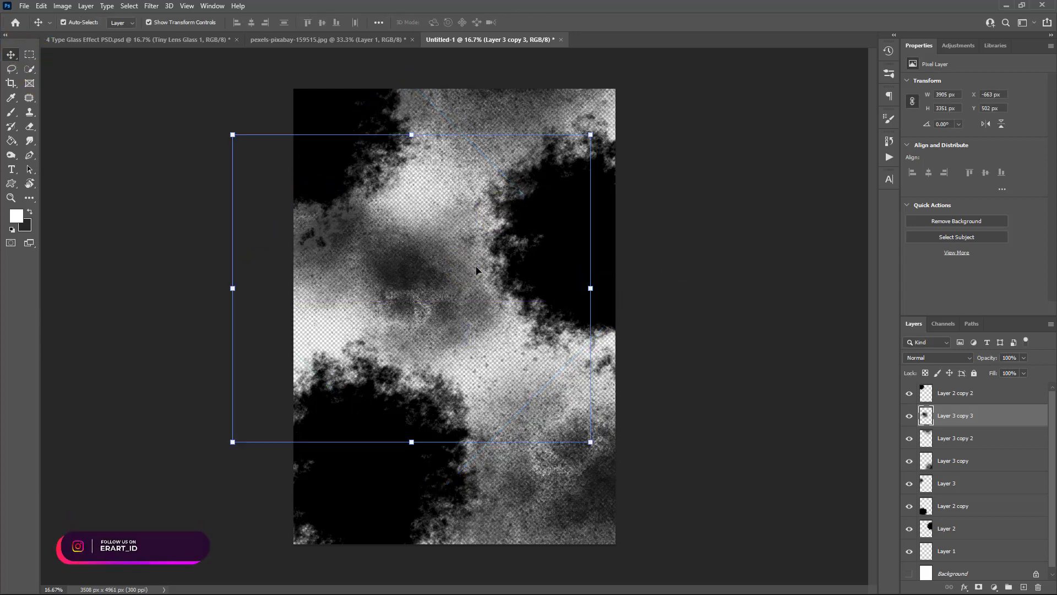
Save the texture document as DISP.psd in the Bahan folder, replacing the existing file, and close it.
{"action": "key", "text": "ctrl+s"}
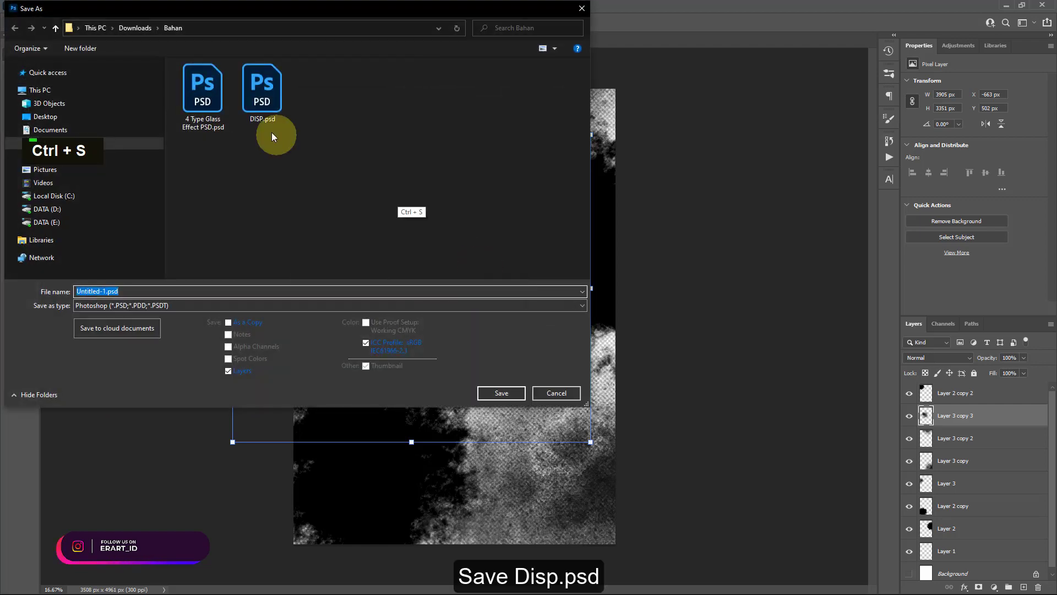
{"action": "double_click", "coordinate": [265, 107]}
{"action": "double_click", "coordinate": [554, 306]}
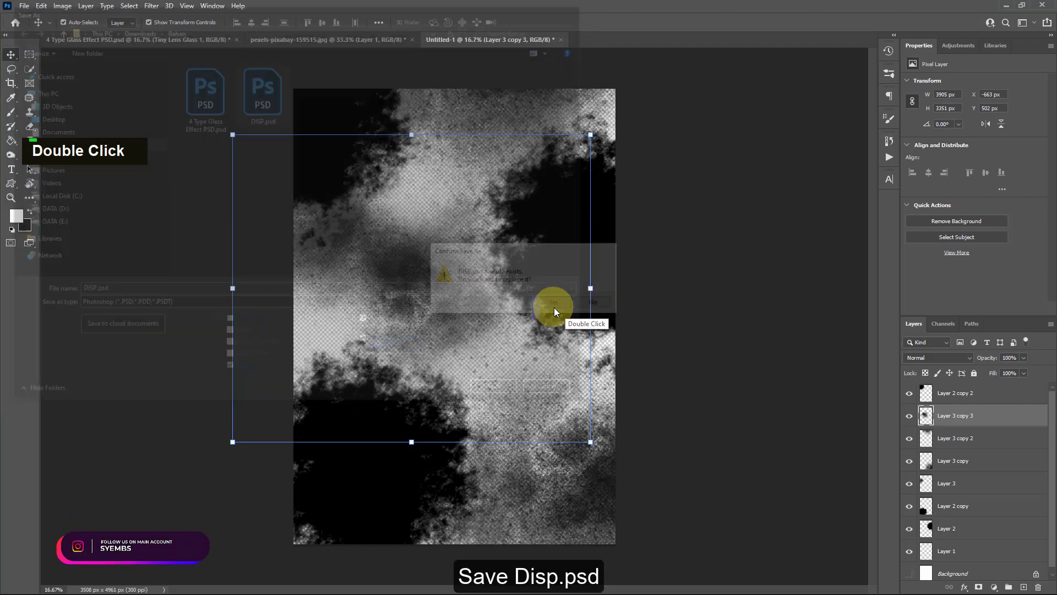
{"action": "double_click", "coordinate": [640, 172]}
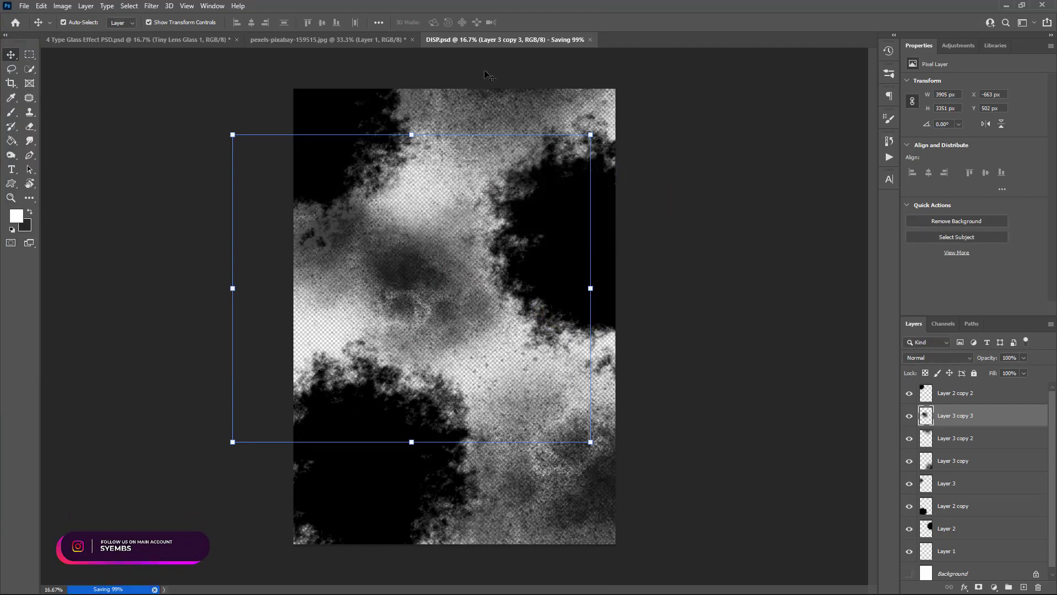
{"action": "left_click", "coordinate": [552, 40]}
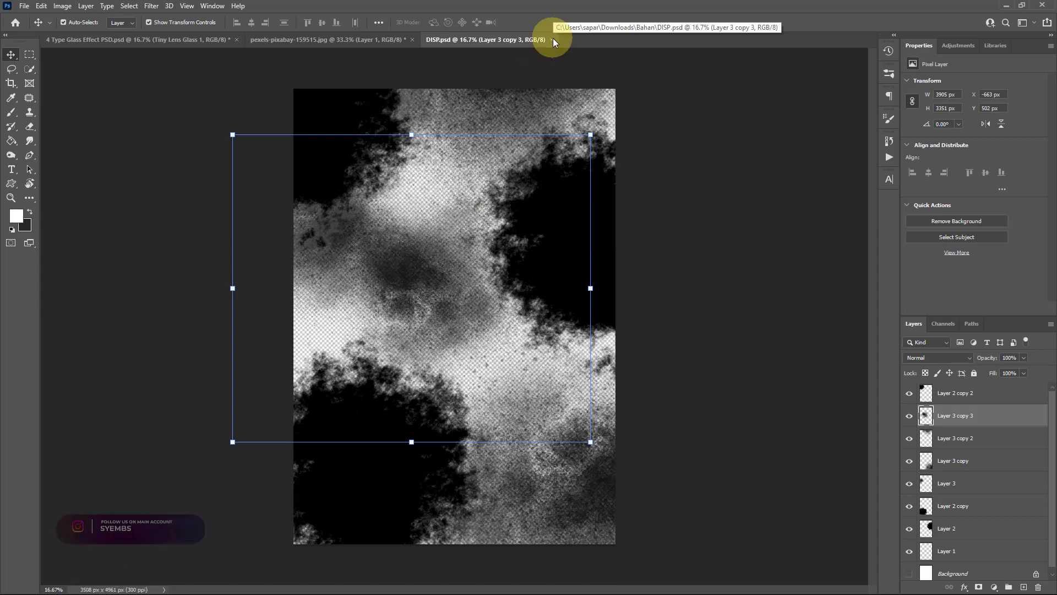
Create a new A3 document, 297 x 420 mm at 300 pixels/inch, in RGB Color with a white background.
{"action": "left_click", "coordinate": [24, 5]}
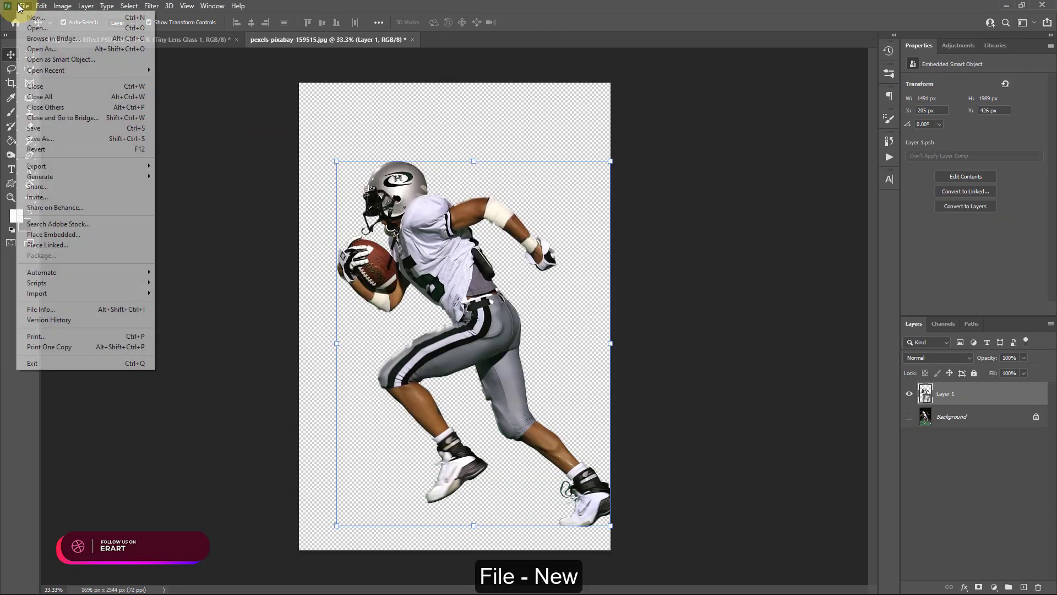
{"action": "left_click", "coordinate": [36, 17]}
{"action": "left_click", "coordinate": [259, 118]}
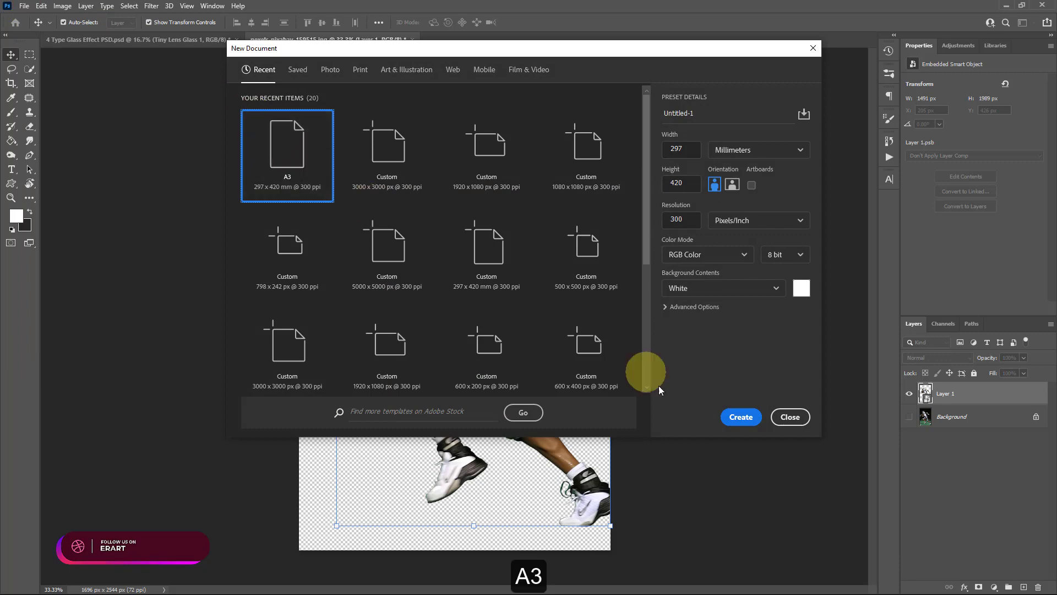
{"action": "left_click", "coordinate": [736, 413]}
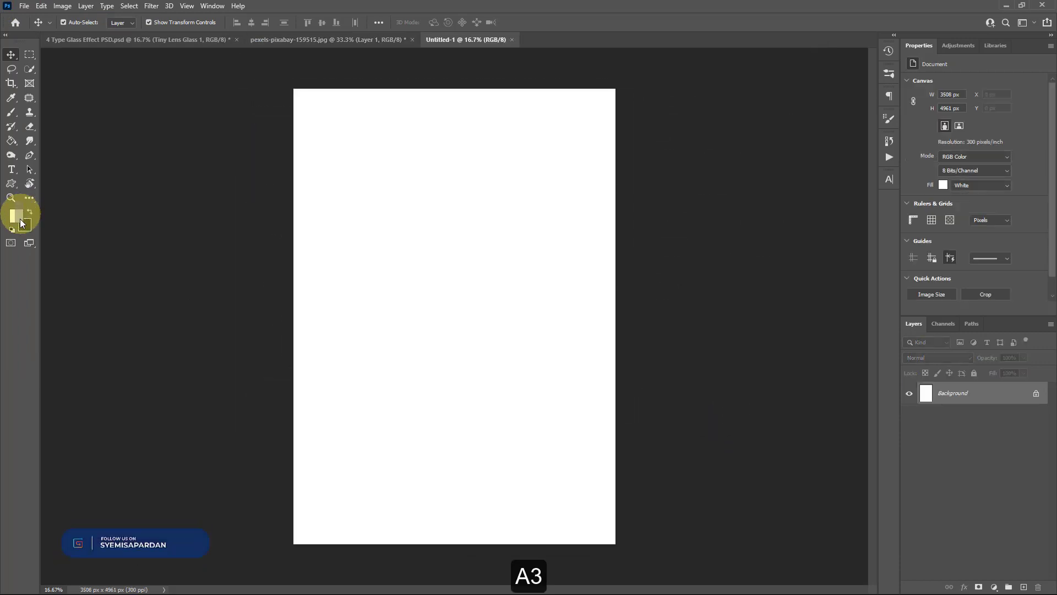
Set the foreground color to #272727 and fill the background layer with it using the Paint Bucket.
{"action": "double_click", "coordinate": [20, 219]}
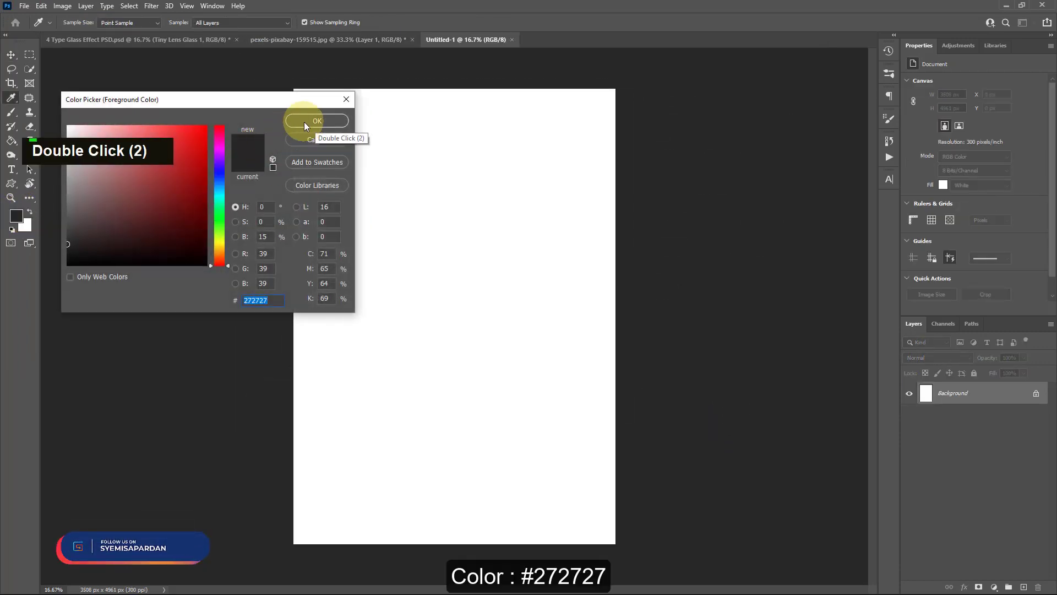
{"action": "left_click", "coordinate": [304, 121]}
{"action": "left_click", "coordinate": [11, 140]}
{"action": "double_click", "coordinate": [385, 231]}
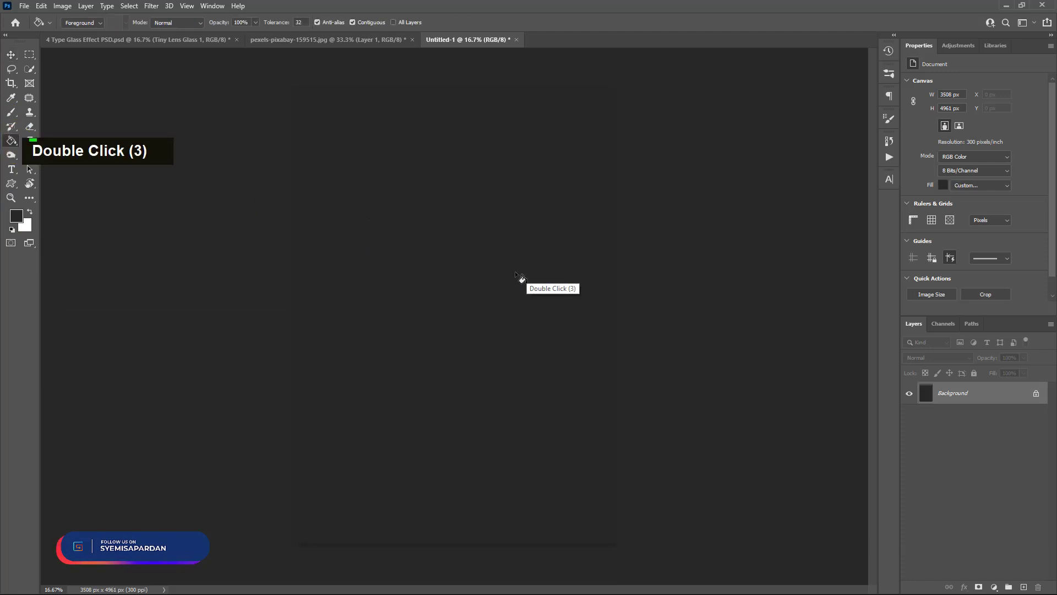
Add a new layer above the background and set the foreground color to white, #ffffff.
{"action": "left_click", "coordinate": [1024, 587]}
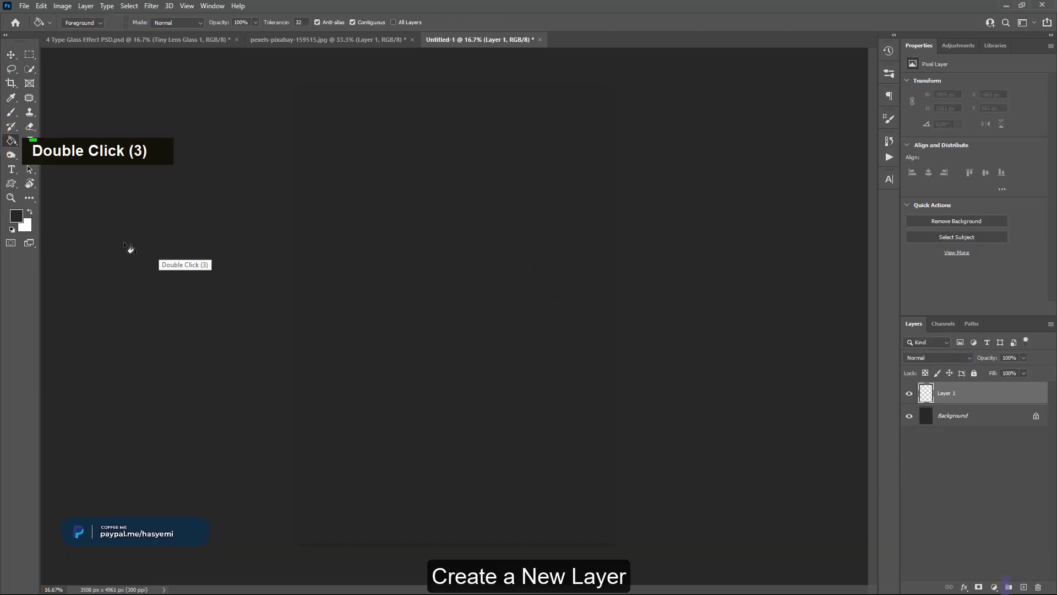
{"action": "left_click", "coordinate": [30, 212]}
{"action": "double_click", "coordinate": [17, 216]}
{"action": "left_click", "coordinate": [304, 122]}
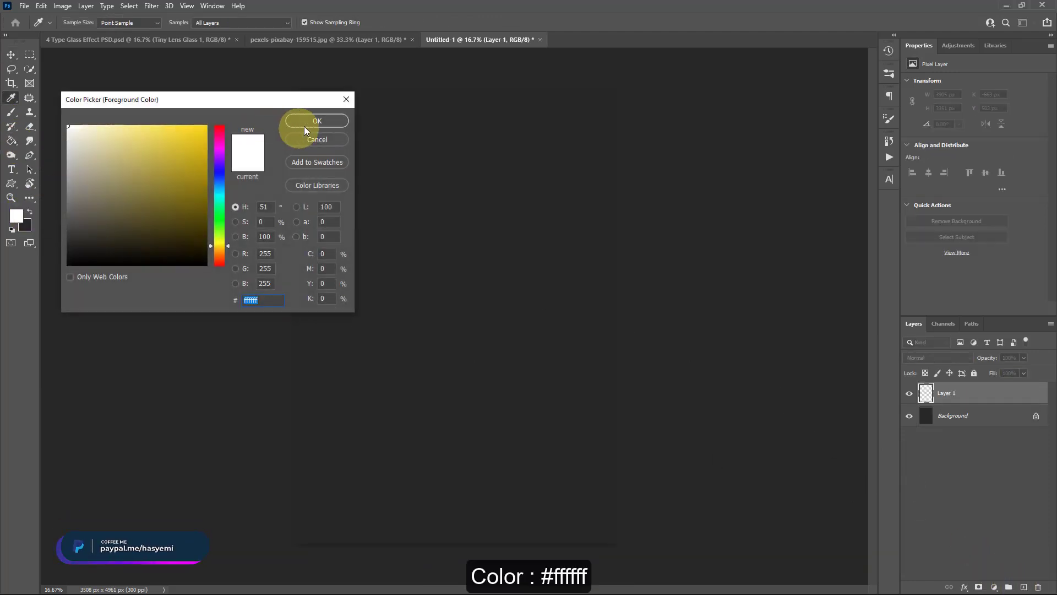
Add the text FOOTBALL in Roboto Black at 120 pt near the canvas's upper edge.
{"action": "left_click", "coordinate": [11, 169]}
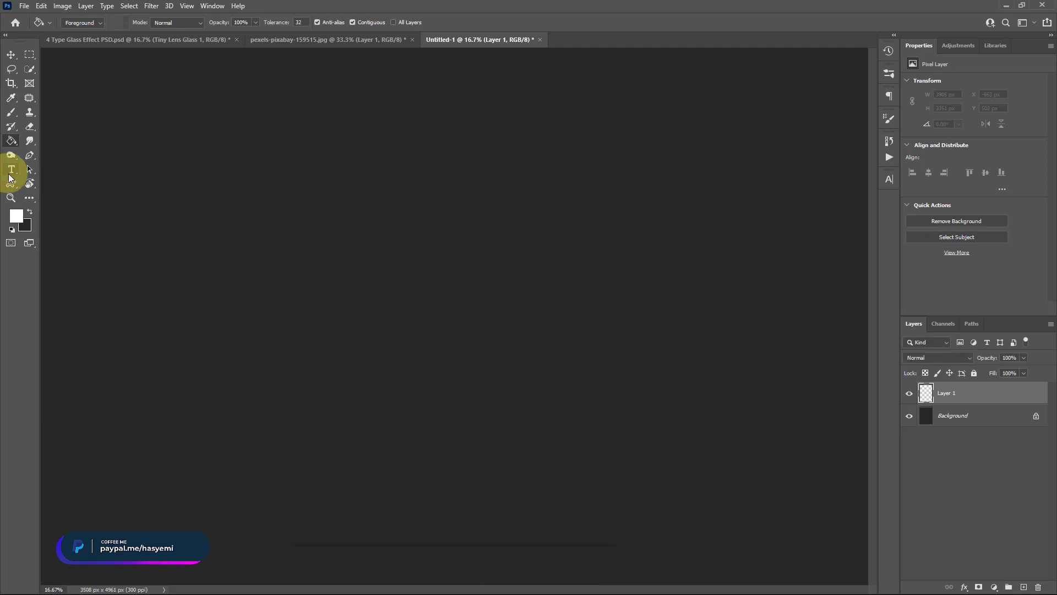
{"action": "double_click", "coordinate": [274, 22]}
{"action": "type", "text": "12"}
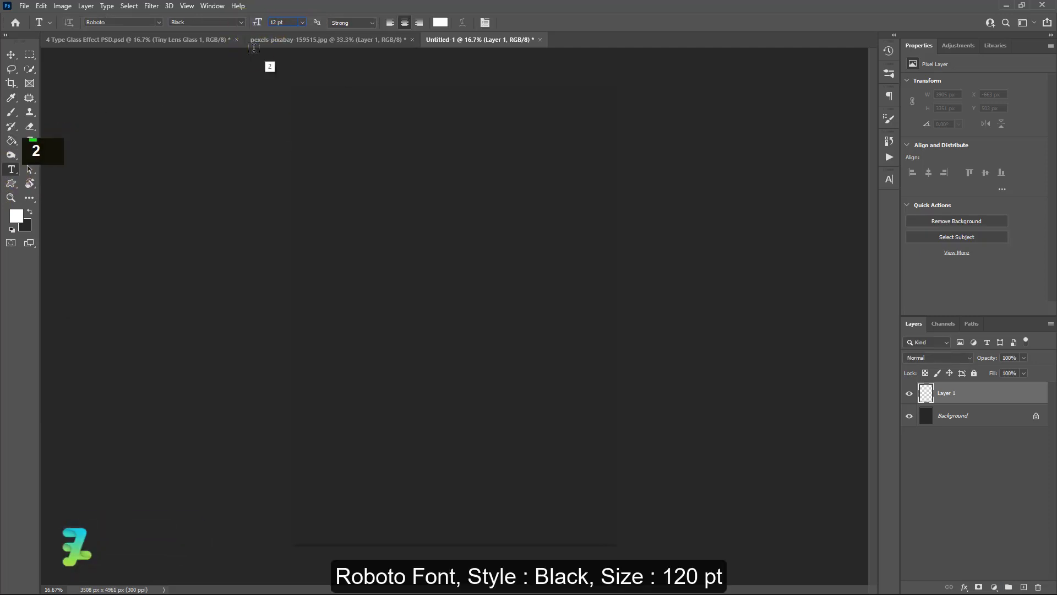
{"action": "left_click", "coordinate": [359, 164]}
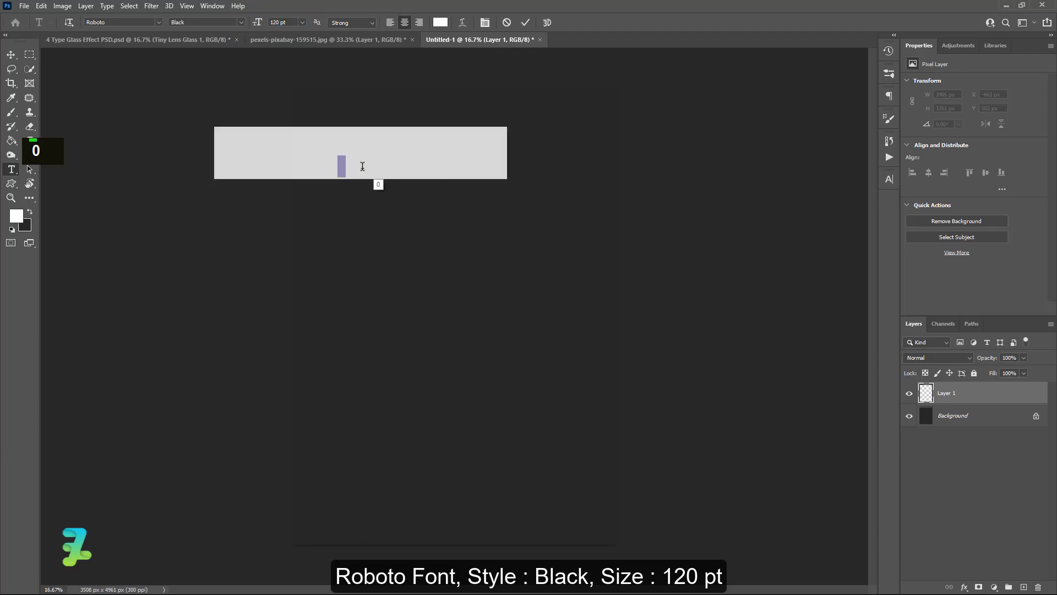
{"action": "type", "text": "f"}
{"action": "key", "text": "BackSpace"}
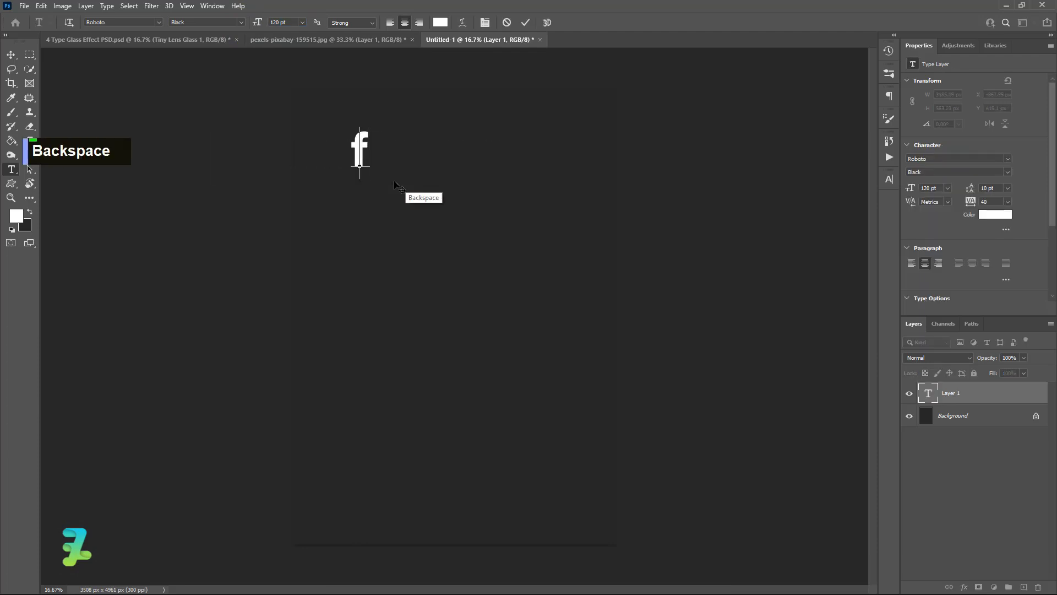
{"action": "type", "text": "FOOTBALL"}
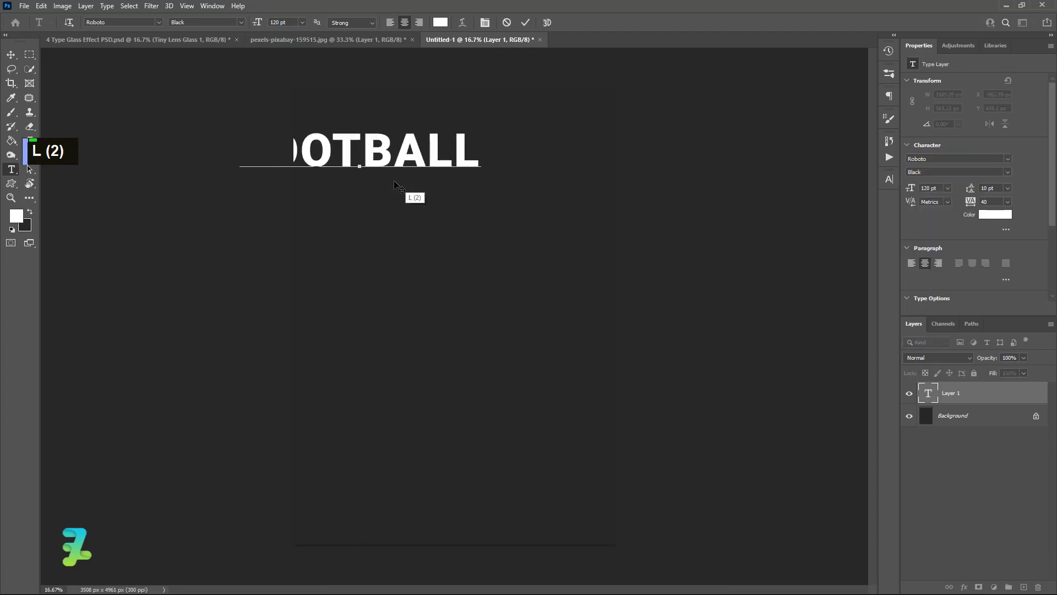
Move the FOOTBALL text inside the canvas near its upper edge and scale it to about 120%.
{"action": "left_click", "coordinate": [10, 57]}
{"action": "left_click_drag", "start_coordinate": [331, 148], "coordinate": [401, 131]}
{"action": "left_click_drag", "start_coordinate": [547, 149], "coordinate": [594, 186]}
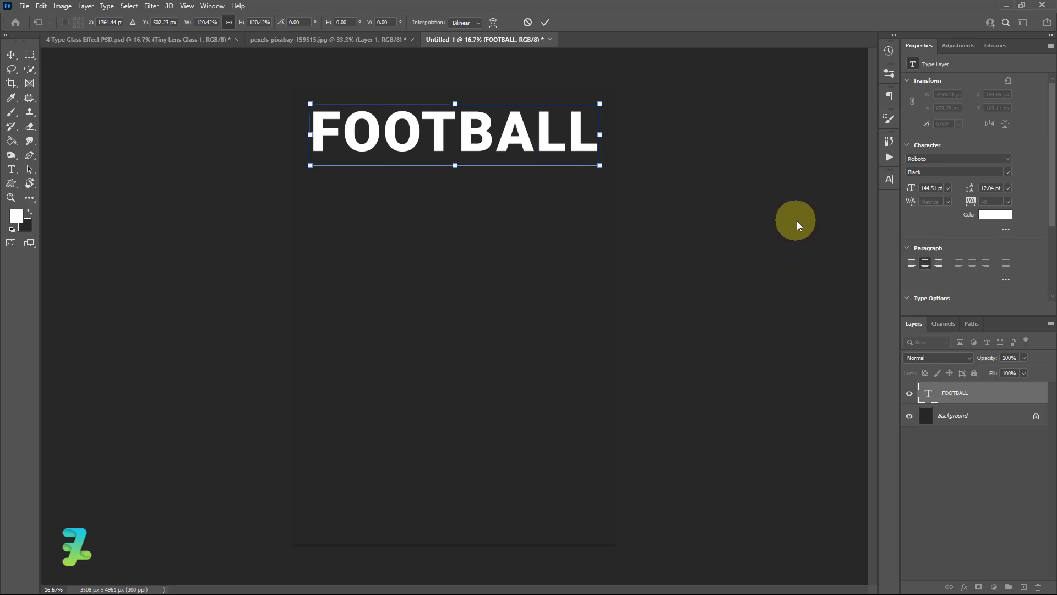
{"action": "left_click", "coordinate": [10, 55]}
{"action": "left_click", "coordinate": [348, 156]}
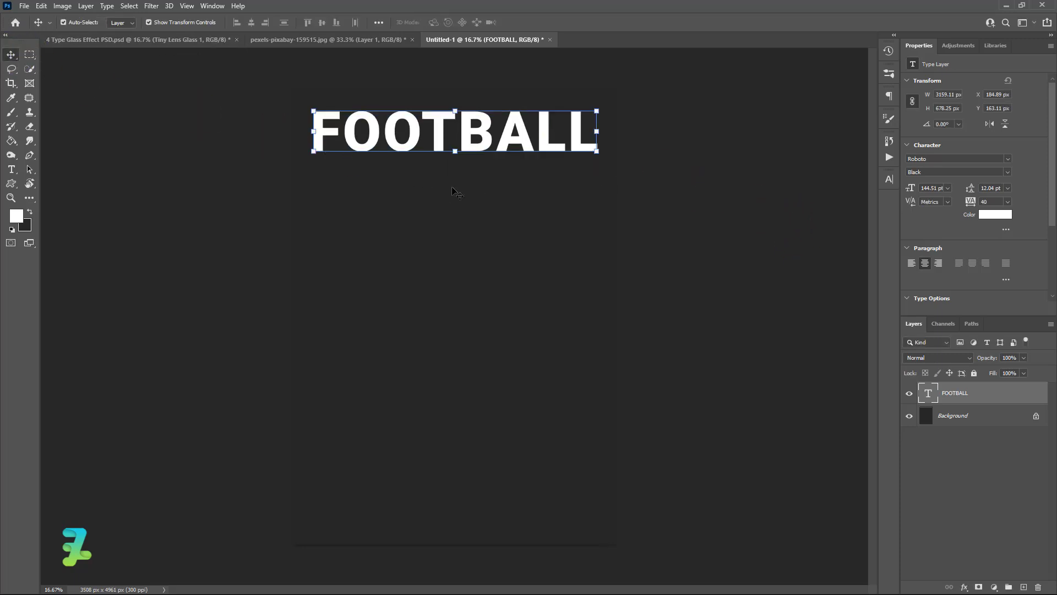
Align the FOOTBALL text to the horizontal center of the whole canvas and clear the selection.
{"action": "key", "text": "ctrl+a"}
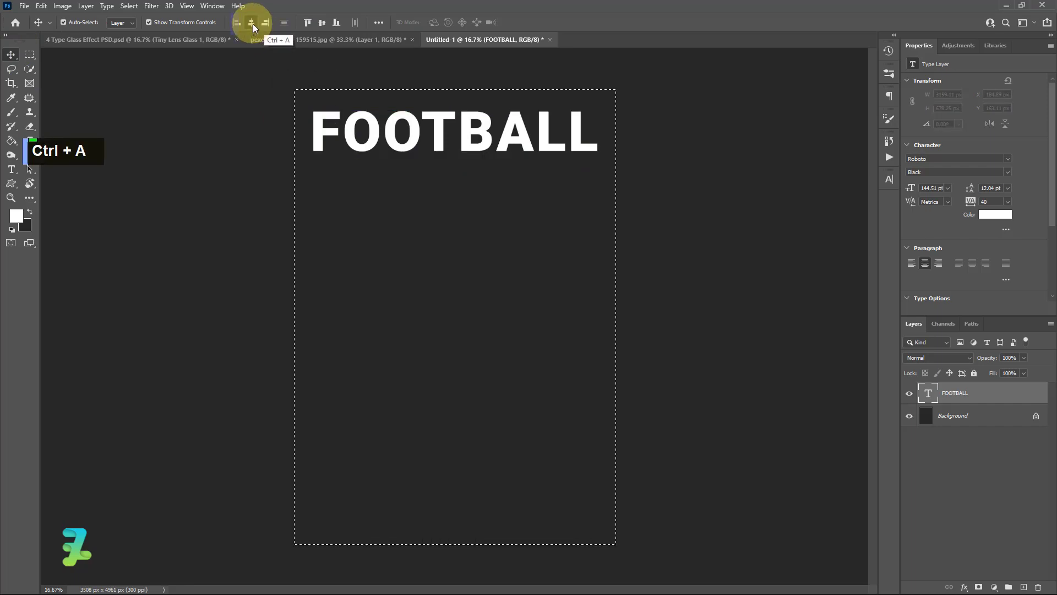
{"action": "left_click", "coordinate": [252, 23]}
{"action": "key", "text": "ctrl+d"}
Duplicate the FOOTBALL text, move the copy about 348 px straight down, and activate the Rectangular Marquee tool.
{"action": "key", "text": "ctrl+j"}
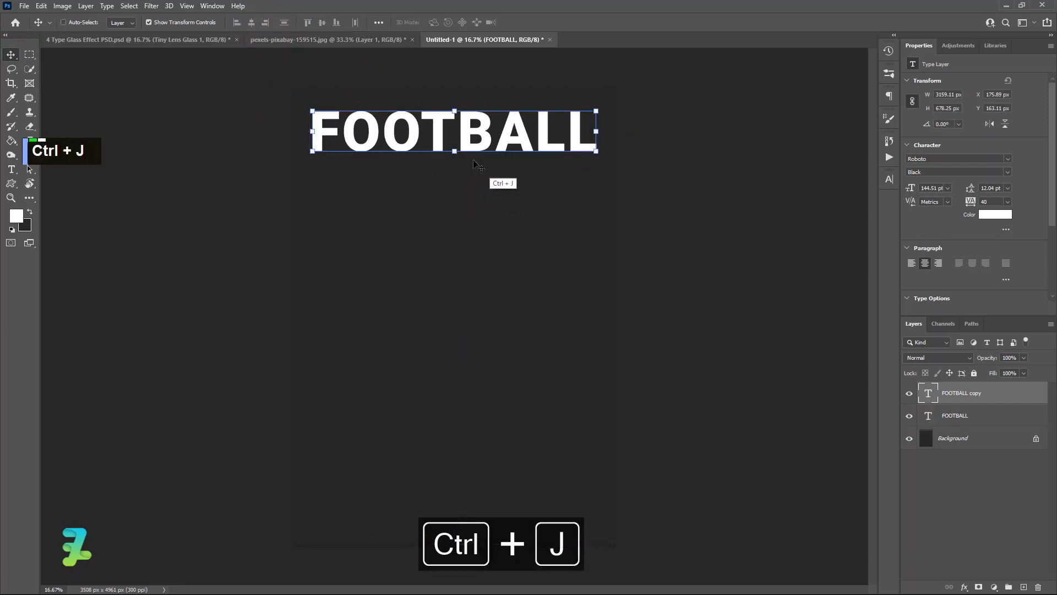
{"action": "left_click_drag", "start_coordinate": [474, 147], "coordinate": [471, 182]}
{"action": "left_click", "coordinate": [30, 54]}
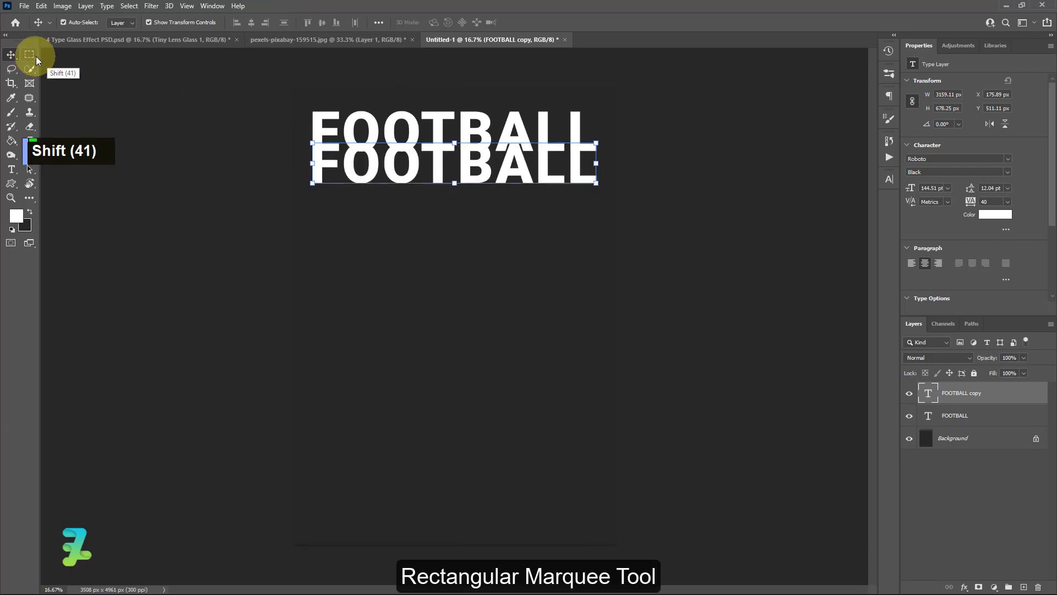
Hide the part of the FOOTBALL copy overlapping the original word with an inverted layer mask made from a rectangular selection.
{"action": "left_click_drag", "start_coordinate": [293, 114], "coordinate": [628, 152]}
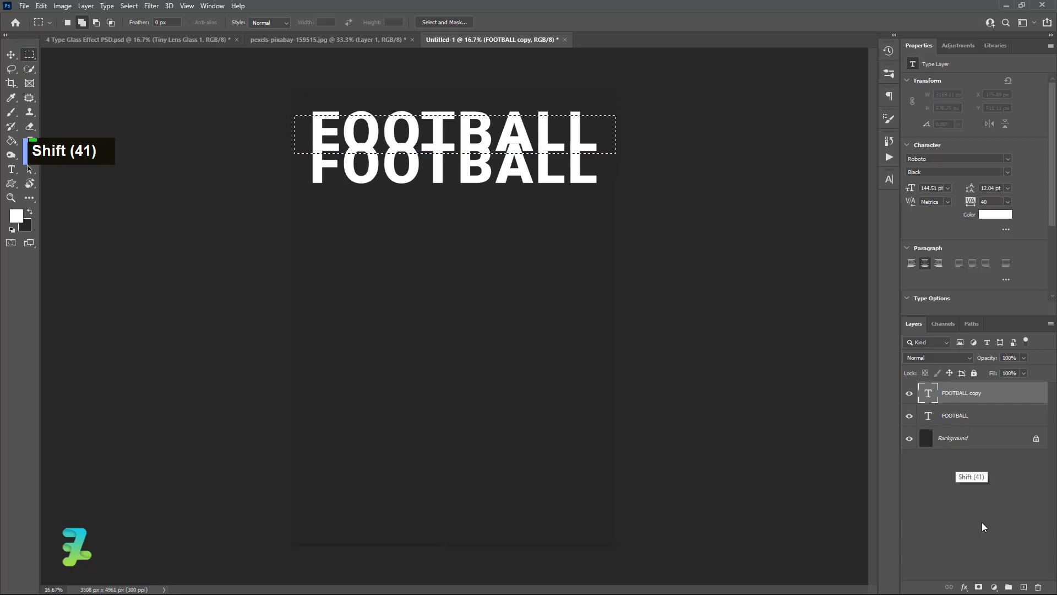
{"action": "left_click", "coordinate": [979, 586]}
{"action": "key", "text": "ctrl+i"}
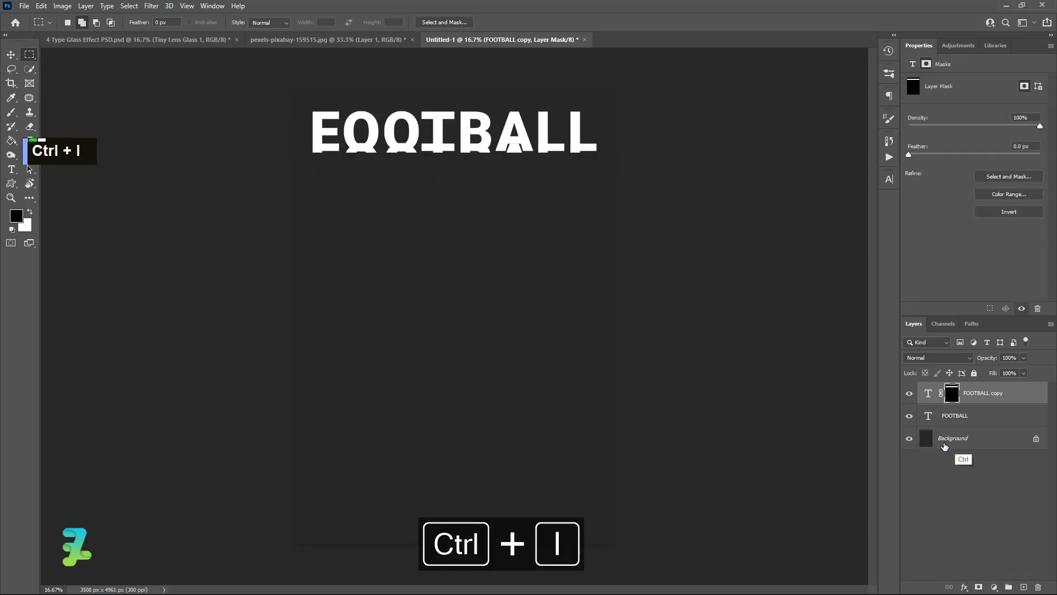
Duplicate the masked FOOTBALL copy and nudge both copies down 12 px together.
{"action": "left_click", "coordinate": [10, 58]}
{"action": "key", "text": "ctrl+j"}
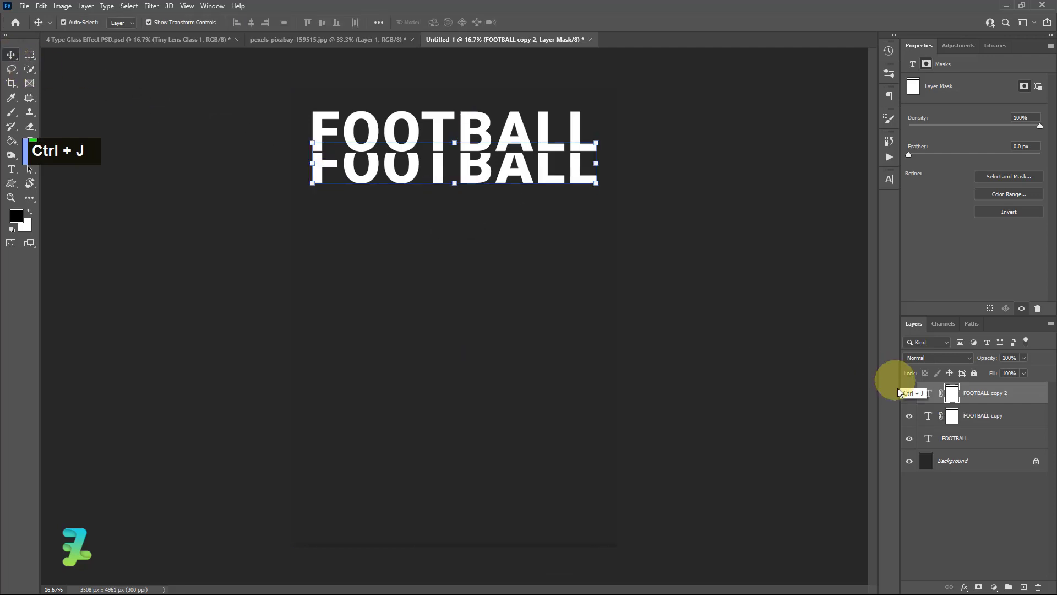
{"action": "left_click", "coordinate": [929, 418], "text": "shift"}
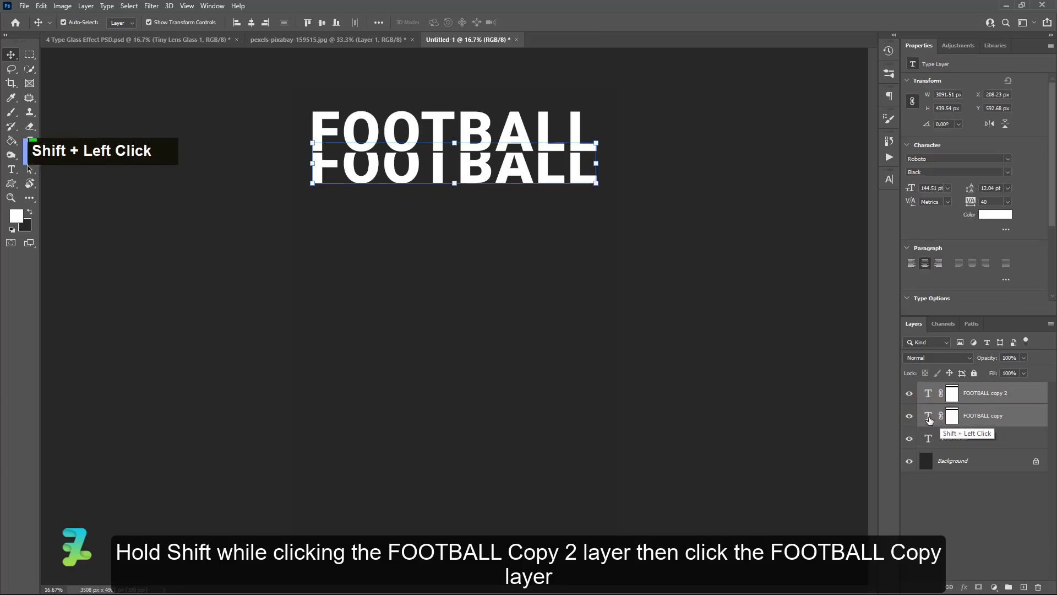
{"action": "key", "text": "Down"}
{"action": "key", "text": "Down"}
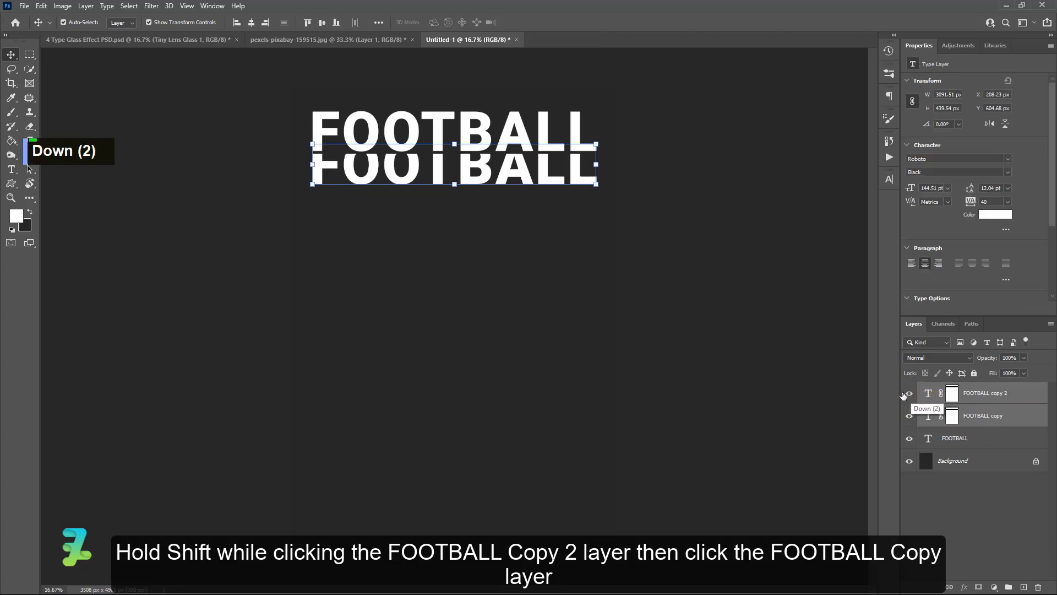
Move FOOTBALL copy 2 about 318 px straight down and paint black on its mask where it overlaps the row above.
{"action": "left_click", "coordinate": [952, 393]}
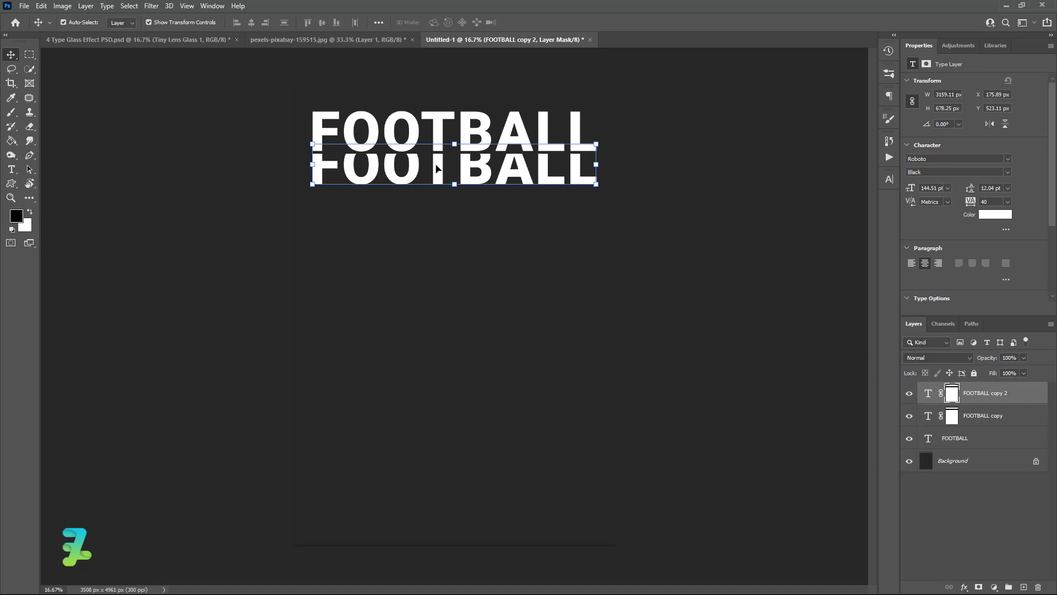
{"action": "left_click_drag", "start_coordinate": [437, 169], "coordinate": [440, 195]}
{"action": "left_click", "coordinate": [29, 54]}
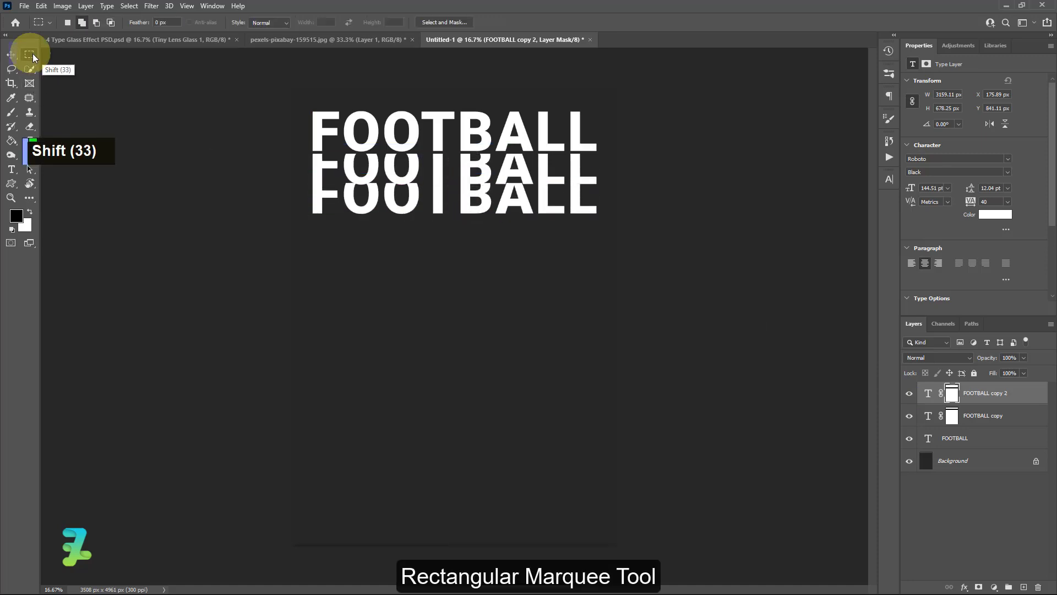
{"action": "left_click_drag", "start_coordinate": [293, 153], "coordinate": [682, 187]}
{"action": "left_click", "coordinate": [11, 111]}
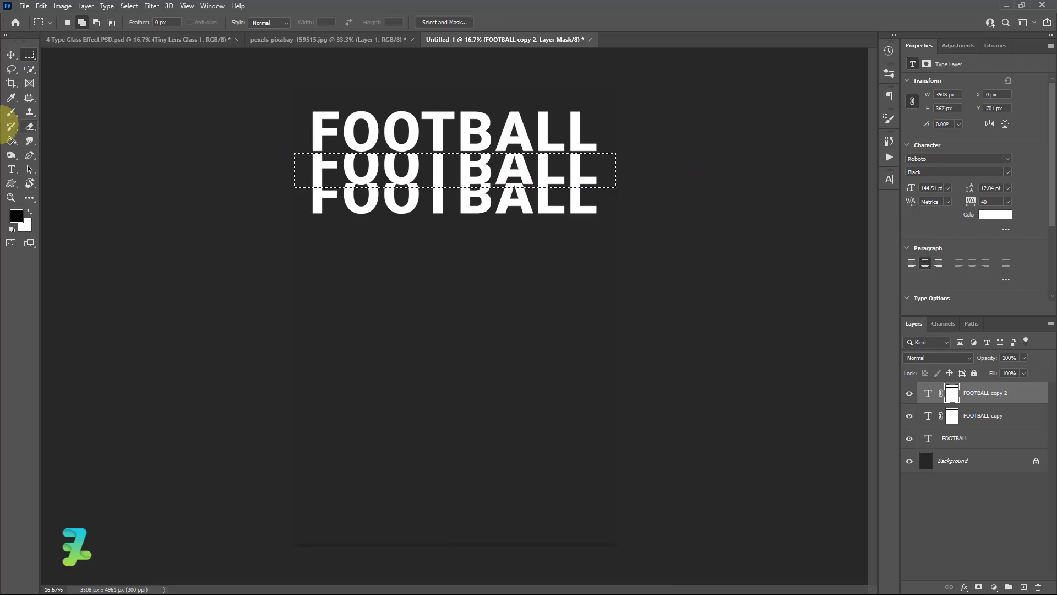
{"action": "left_click_drag", "start_coordinate": [577, 161], "coordinate": [592, 173]}
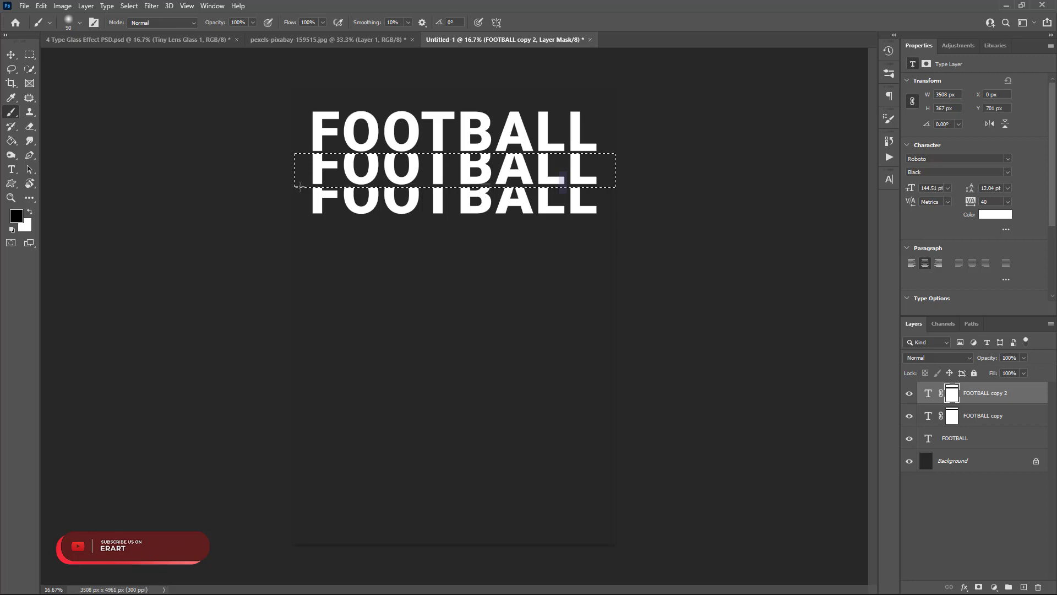
{"action": "key", "text": "ctrl+d"}
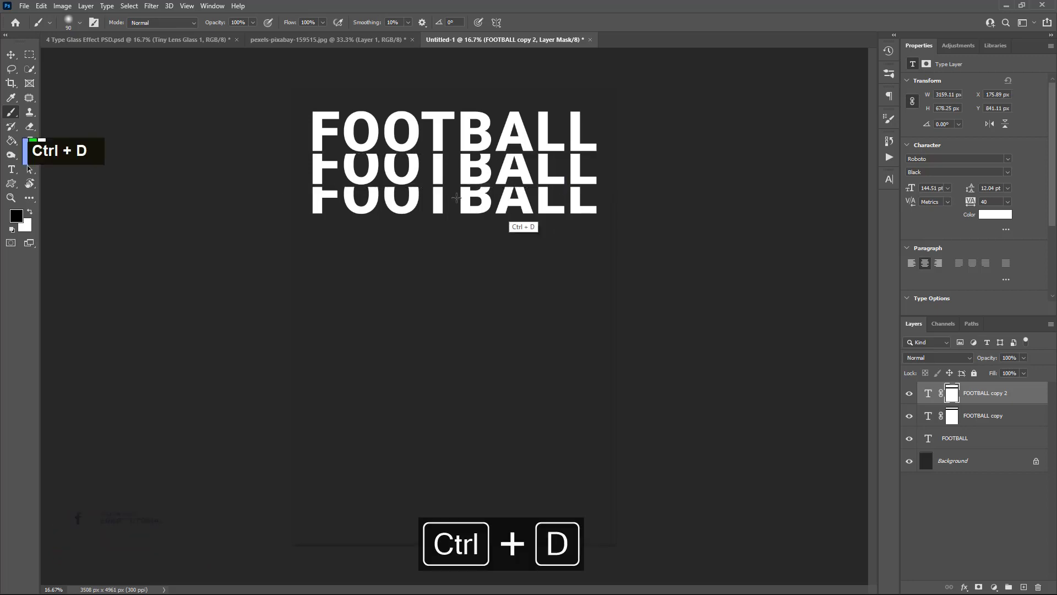
Duplicate FOOTBALL copy 2 about 282 px straight down and mask out the new row's overlap with the row above.
{"action": "left_click", "coordinate": [11, 55]}
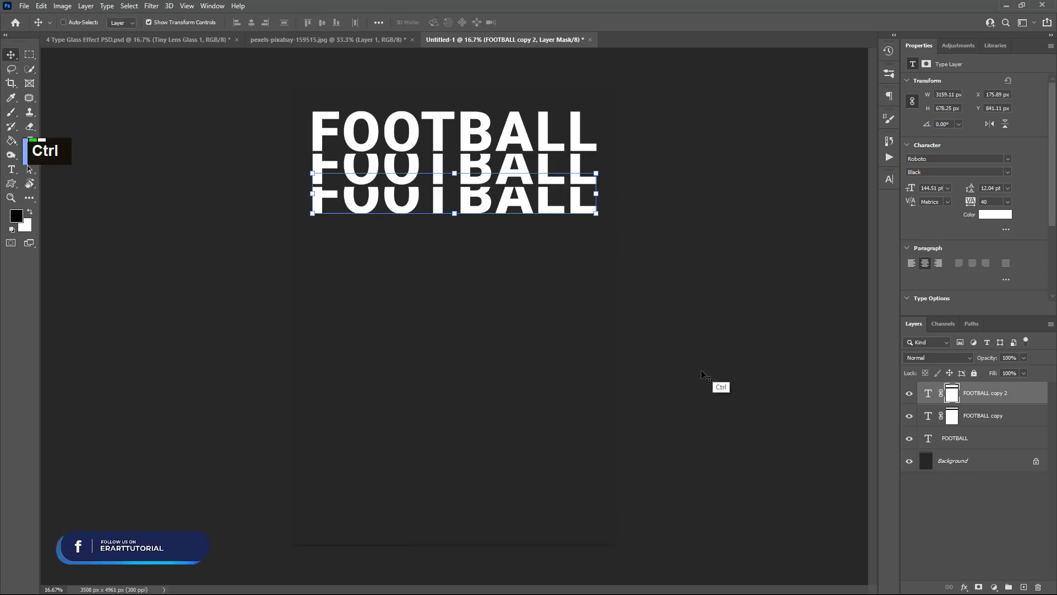
{"action": "key", "text": "ctrl+j"}
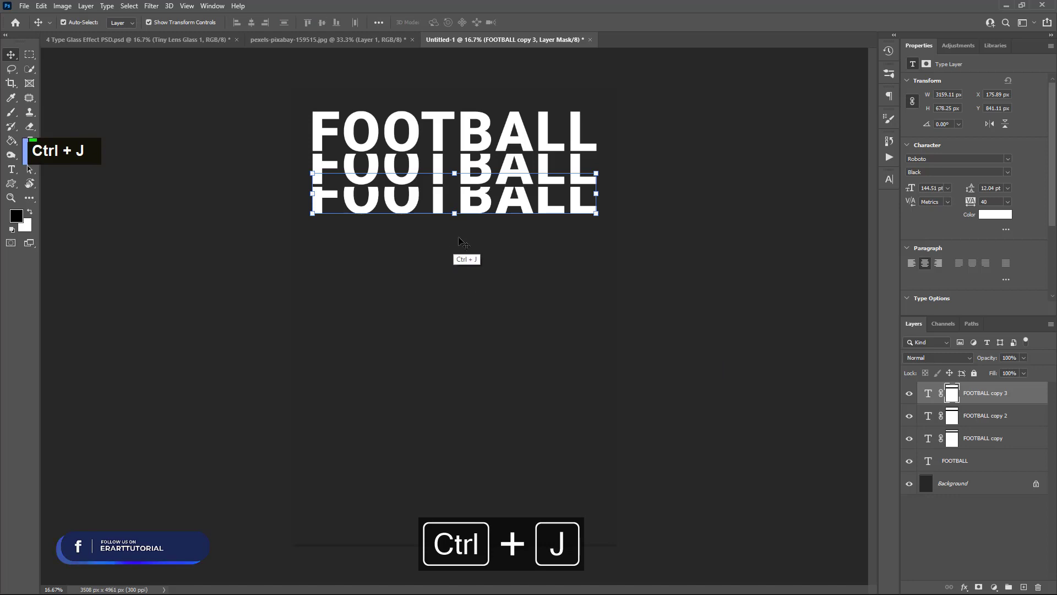
{"action": "left_click_drag", "start_coordinate": [318, 211], "coordinate": [336, 233]}
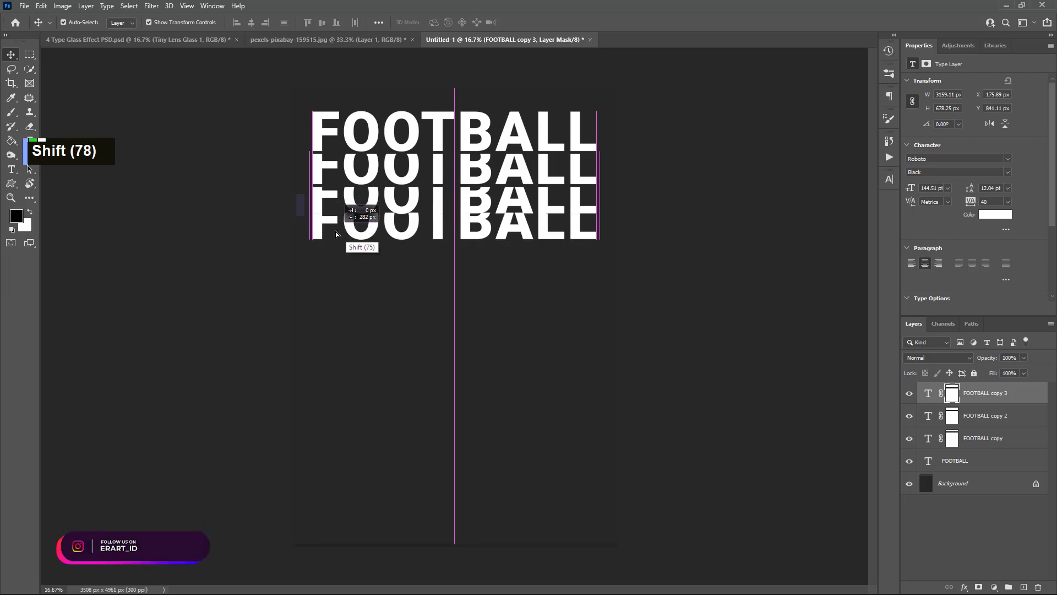
{"action": "key", "text": "m"}
{"action": "left_click_drag", "start_coordinate": [294, 176], "coordinate": [660, 217]}
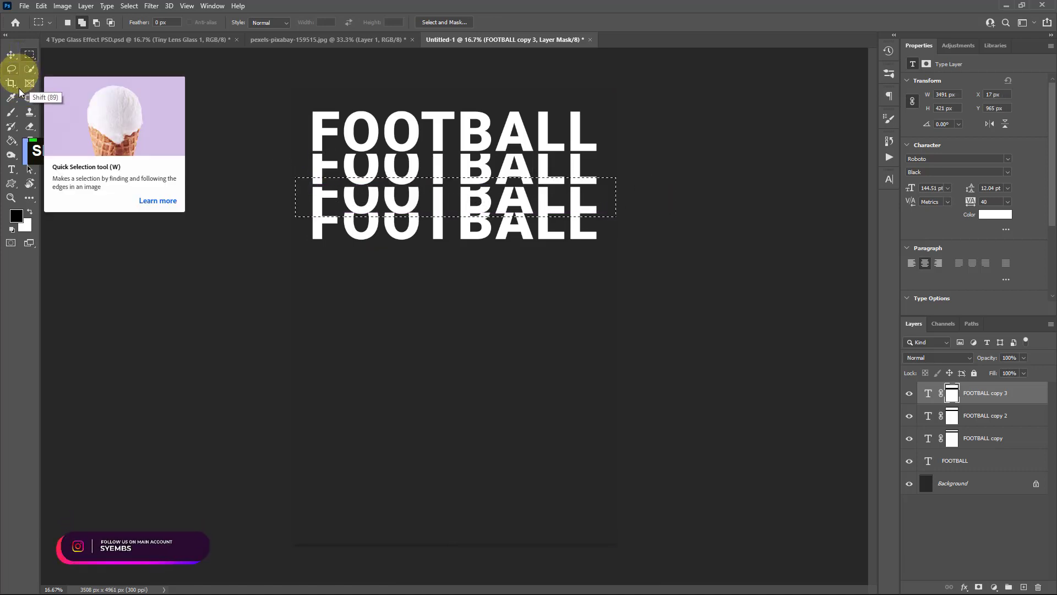
{"action": "left_click", "coordinate": [11, 112]}
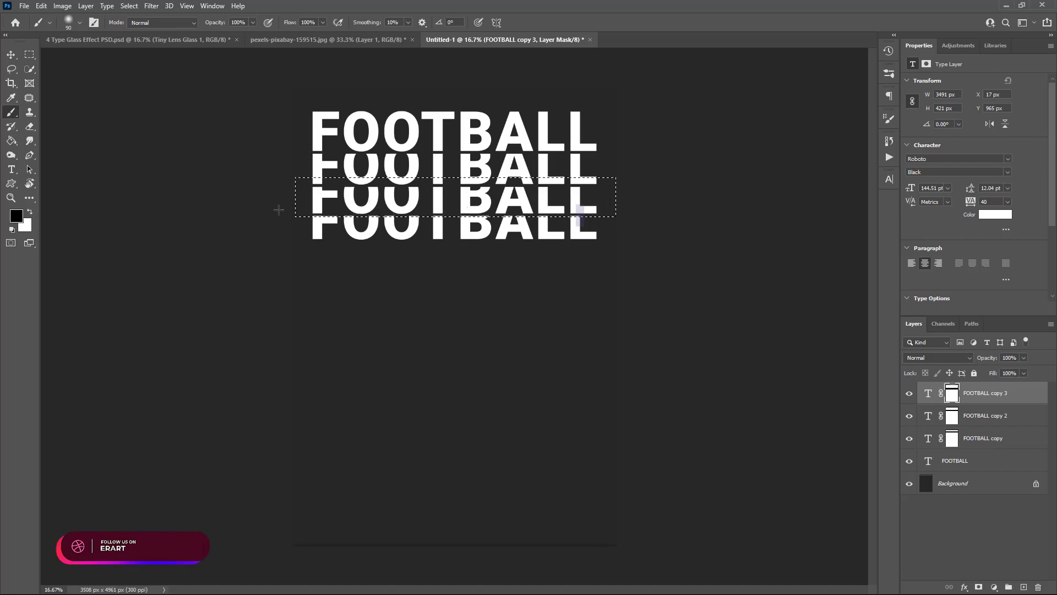
{"action": "key", "text": "ctrl+d"}
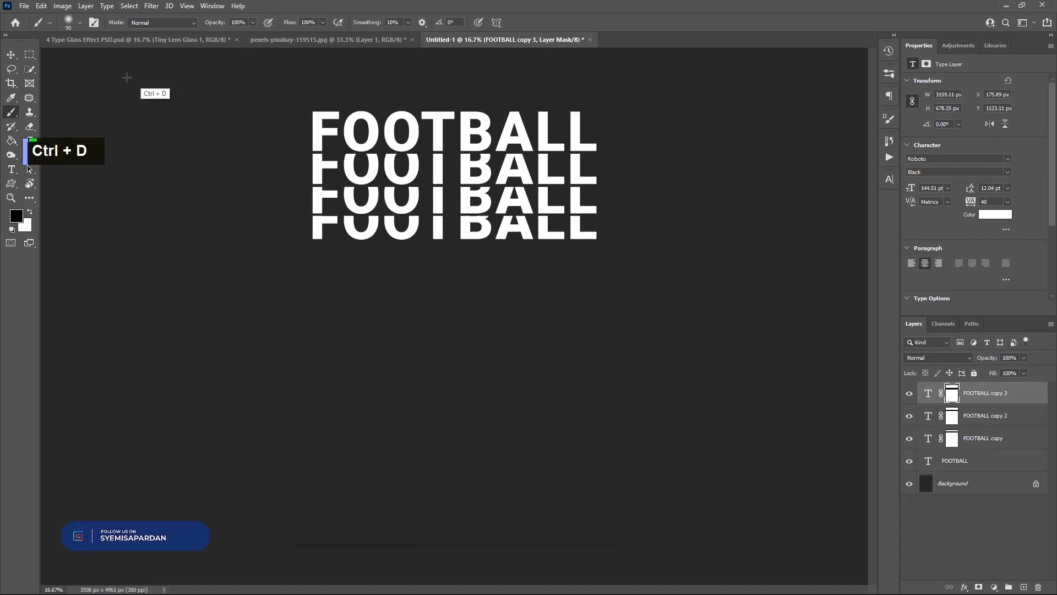
Duplicate the fourth FOOTBALL row and place the copy about 282 px below it, nudging it up to tighten the gap.
{"action": "left_click", "coordinate": [10, 56]}
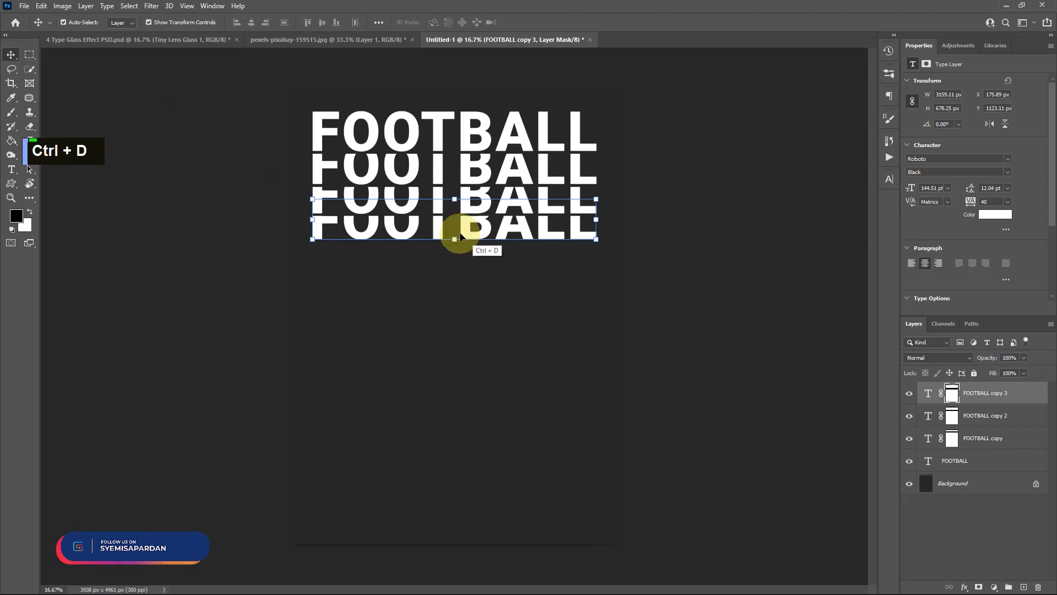
{"action": "key", "text": "ctrl+j"}
{"action": "left_click_drag", "start_coordinate": [485, 234], "coordinate": [487, 263]}
{"action": "key", "text": "Up"}
{"action": "key", "text": "Up"}
{"action": "key", "text": "Up"}
{"action": "key", "text": "Up"}
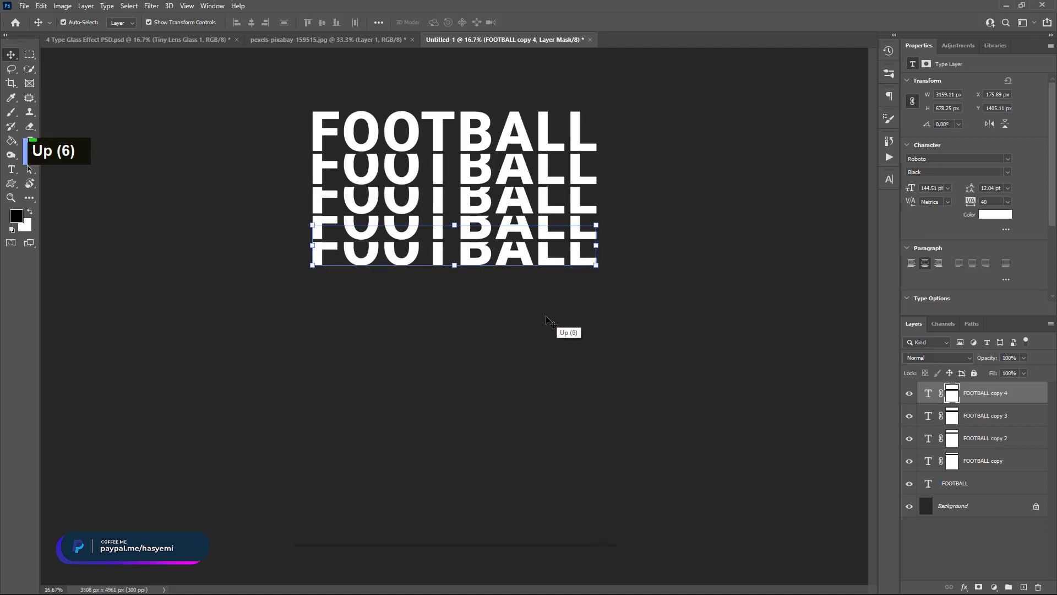
Add three more copies of the lowest FOOTBALL row, each about 282 px below the previous one.
{"action": "key", "text": "ctrl+j"}
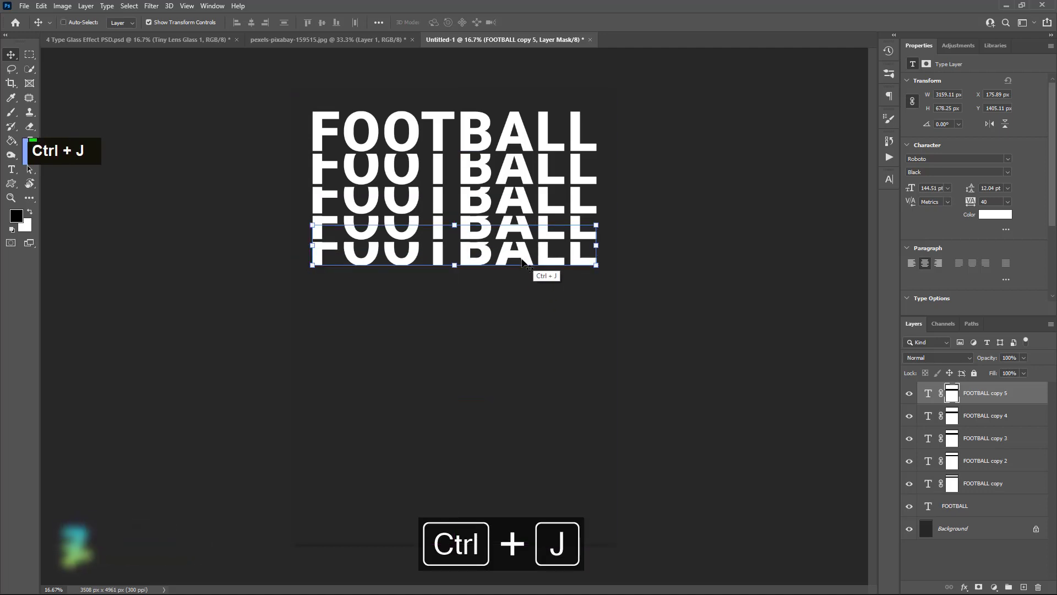
{"action": "left_click_drag", "start_coordinate": [530, 262], "coordinate": [526, 337]}
{"action": "key", "text": "ctrl+j"}
{"action": "key", "text": "ctrl+j"}
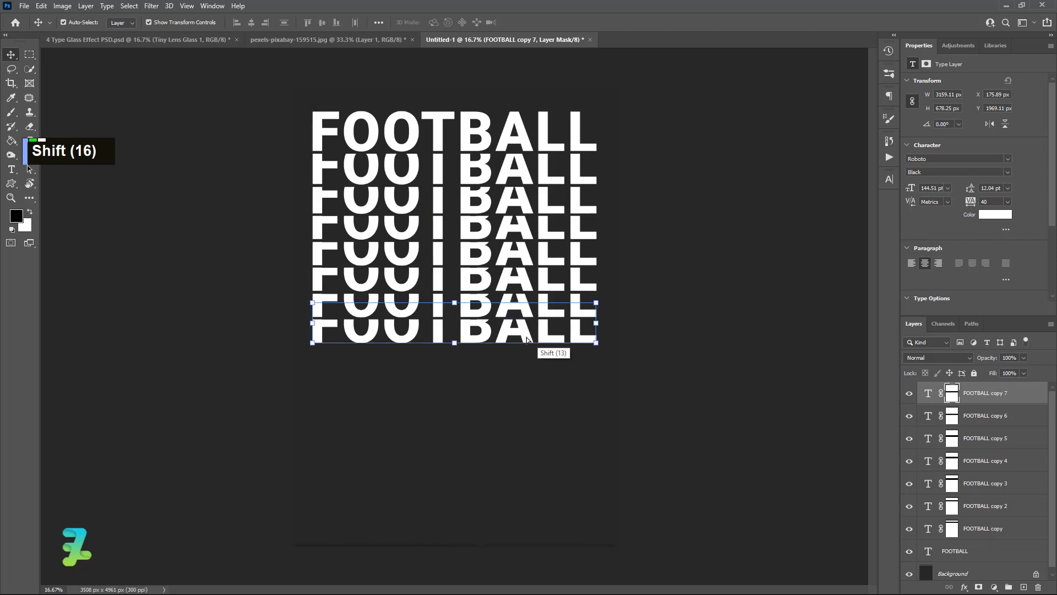
Nudge the lowest FOOTBALL row up 30 px and mask out its overlap with the row above, using a rectangular selection and the Brush.
{"action": "key", "text": "Up"}
{"action": "key", "text": "Up"}
{"action": "key", "text": "Up"}
{"action": "key", "text": "Up"}
{"action": "key", "text": "Up"}
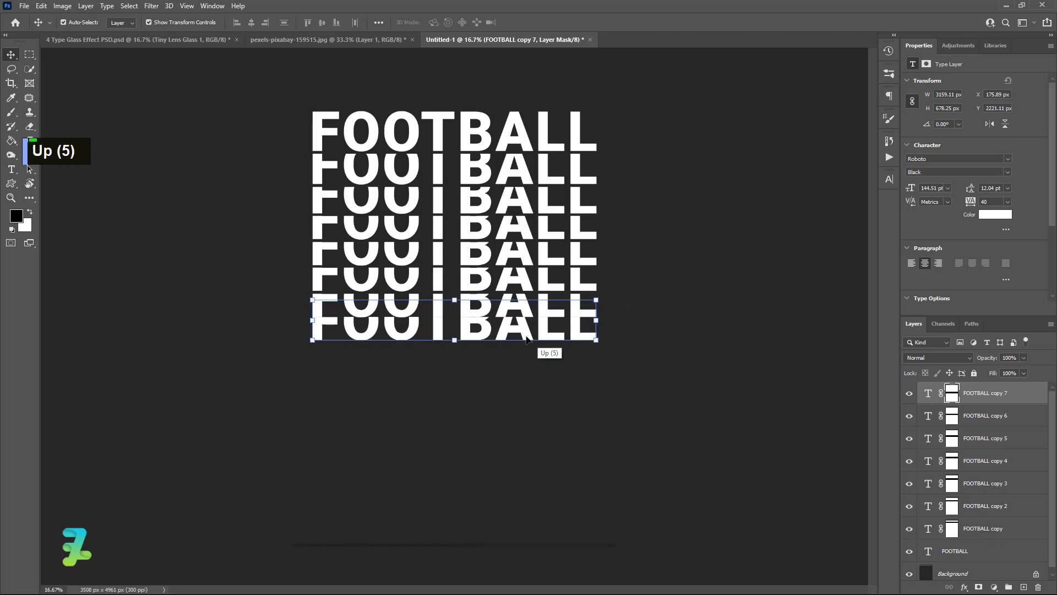
{"action": "left_click", "coordinate": [29, 58]}
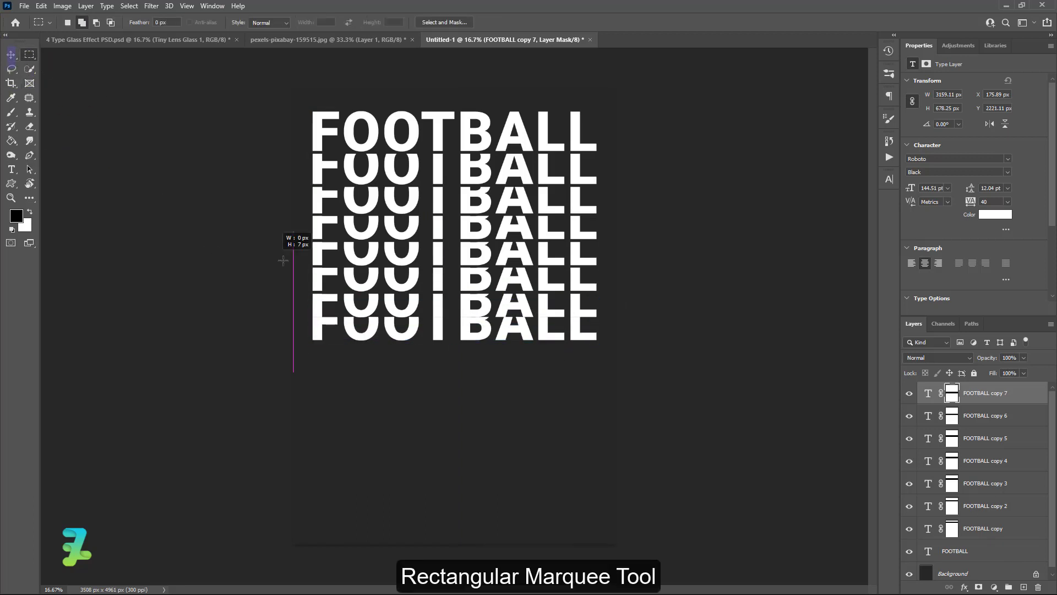
{"action": "left_click_drag", "start_coordinate": [282, 258], "coordinate": [671, 321]}
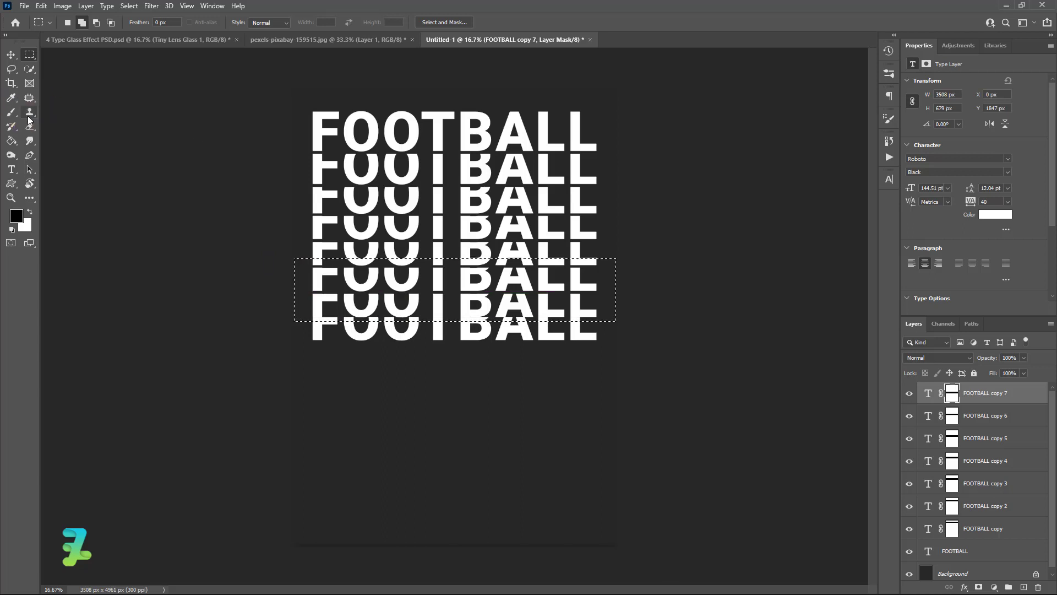
{"action": "key", "text": "b"}
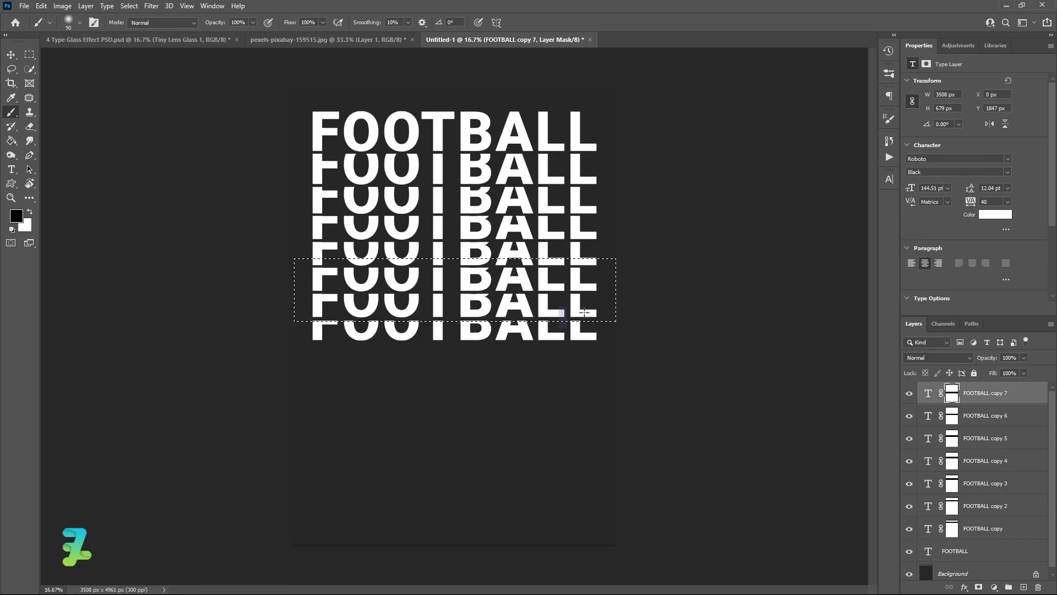
{"action": "key", "text": "ctrl+d"}
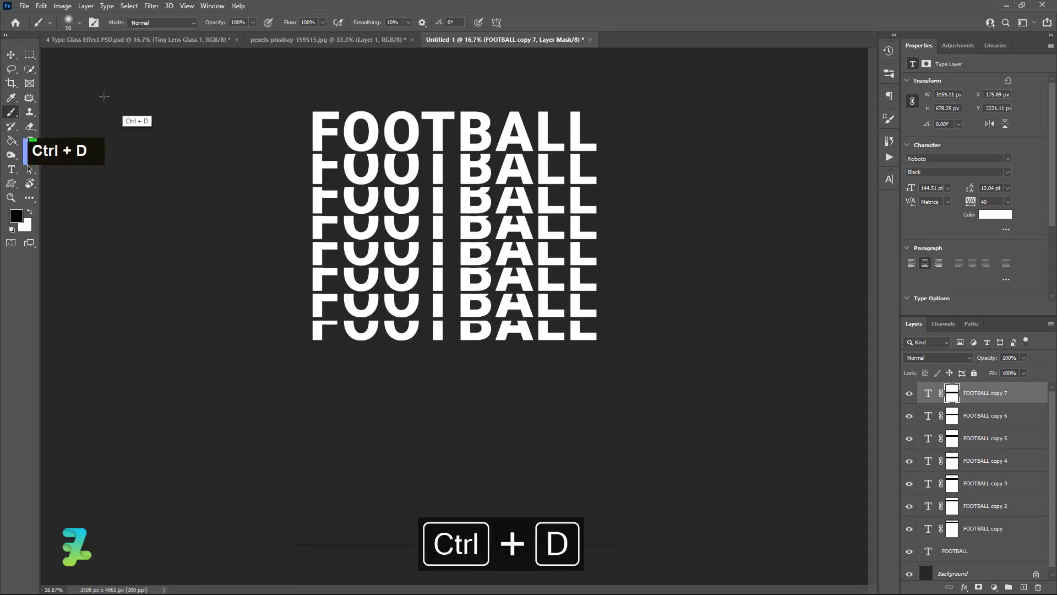
Duplicate FOOTBALL copy 7 and place the new row about 246 px straight below it, nudging it up to tighten the gap.
{"action": "left_click", "coordinate": [7, 57]}
{"action": "key", "text": "ctrl+j"}
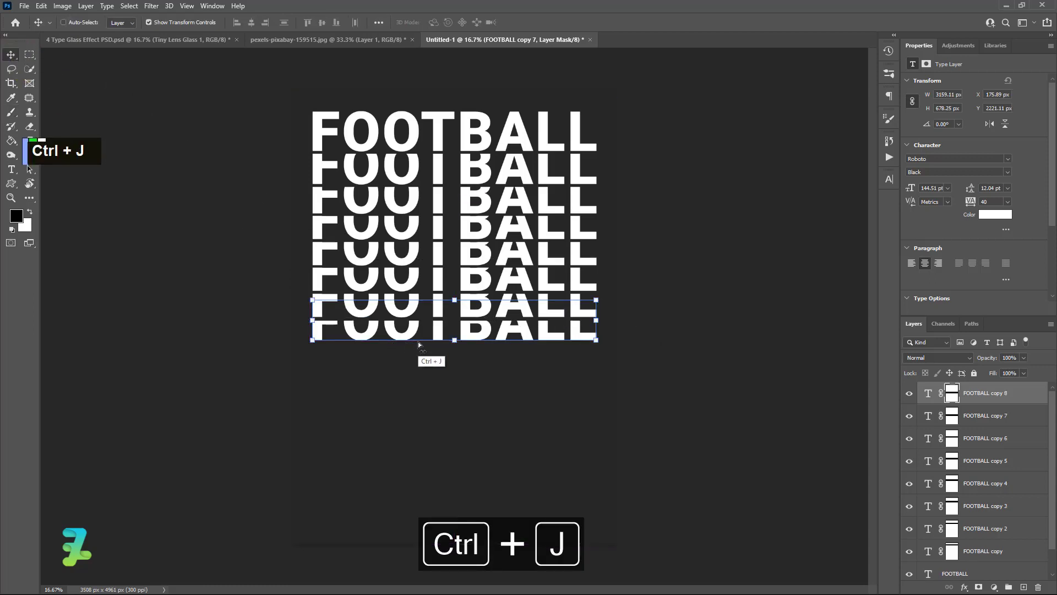
{"action": "left_click_drag", "start_coordinate": [439, 335], "coordinate": [450, 359]}
{"action": "key", "text": "Up"}
{"action": "key", "text": "Up"}
{"action": "key", "text": "Up"}
{"action": "key", "text": "Up"}
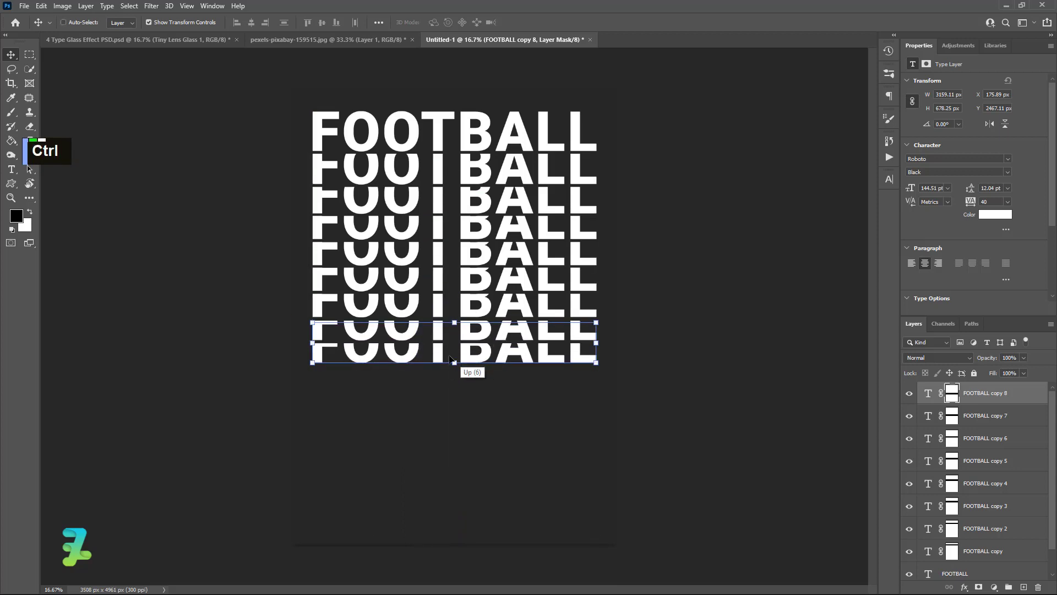
Add four more copies of the lowest FOOTBALL row, each about 249 px below the previous one.
{"action": "key", "text": "ctrl+j"}
{"action": "left_click_drag", "start_coordinate": [425, 359], "coordinate": [438, 446]}
{"action": "key", "text": "ctrl+j"}
{"action": "key", "text": "ctrl+j"}
{"action": "key", "text": "ctrl+j"}
Select all the FOOTBALL layers from copy 12 to the original and convert them to one smart object.
{"action": "scroll", "coordinate": [980, 546], "scroll_direction": "down", "scroll_amount": 10}
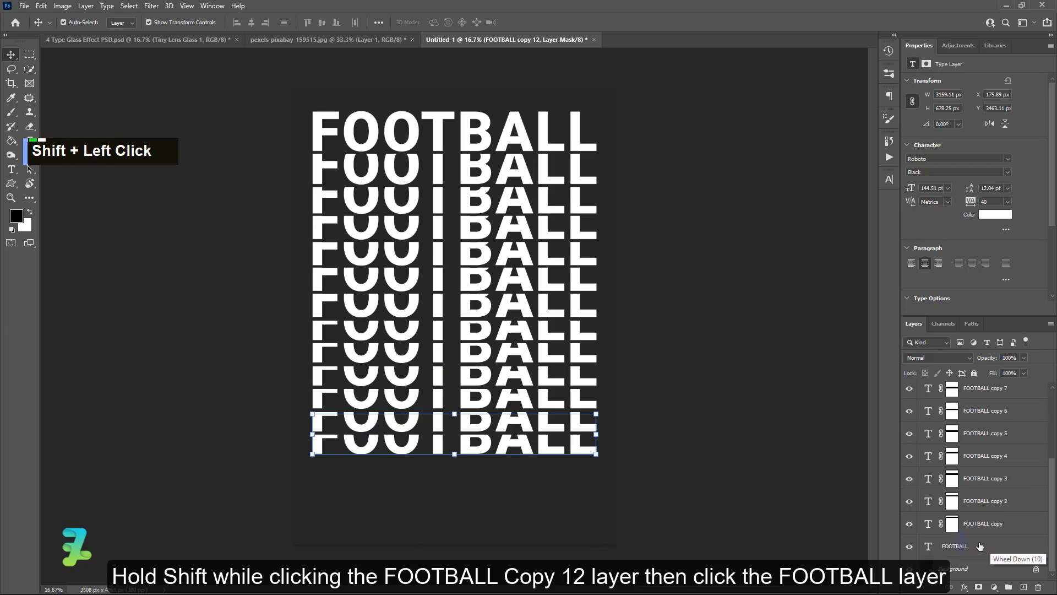
{"action": "left_click", "coordinate": [980, 546], "text": "shift"}
{"action": "right_click", "coordinate": [980, 546]}
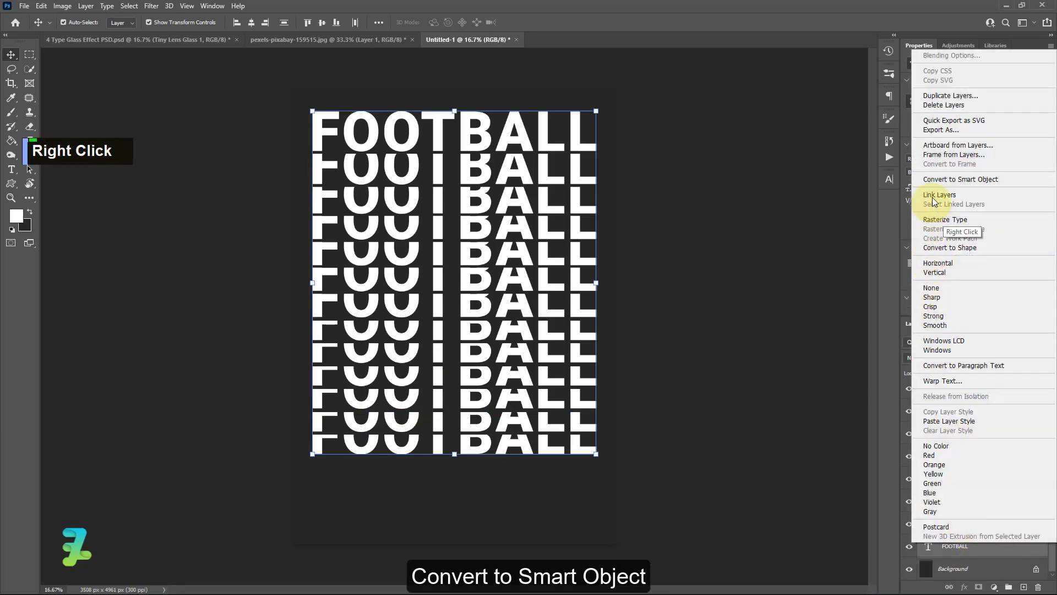
{"action": "left_click", "coordinate": [936, 179]}
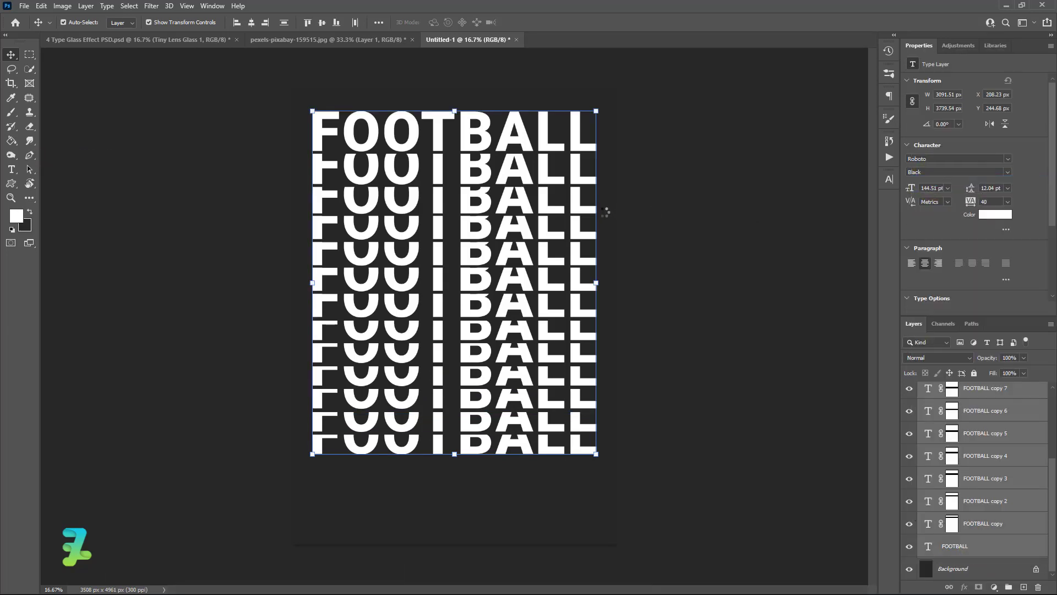
Align the FOOTBALL smart object to the vertical center of the whole canvas and clear the selection.
{"action": "key", "text": "ctrl+a"}
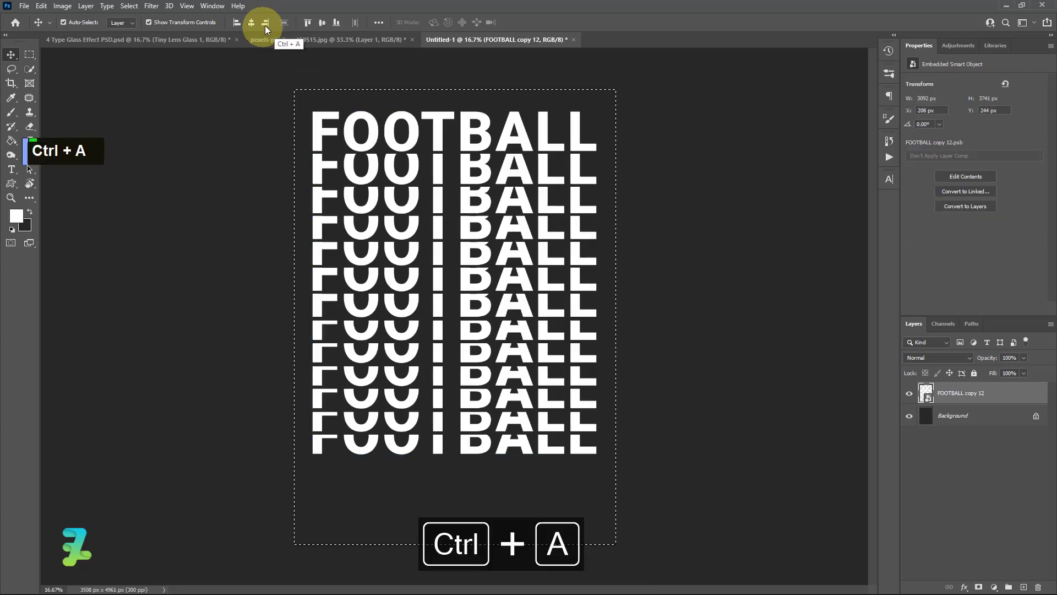
{"action": "left_click", "coordinate": [327, 23]}
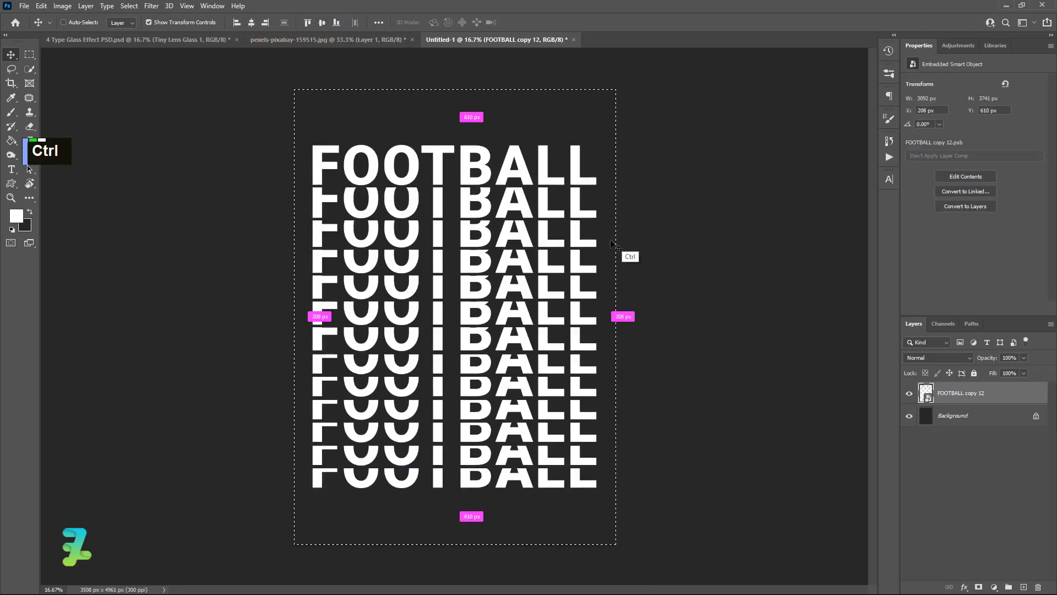
{"action": "key", "text": "ctrl+d"}
{"action": "left_click", "coordinate": [658, 306]}
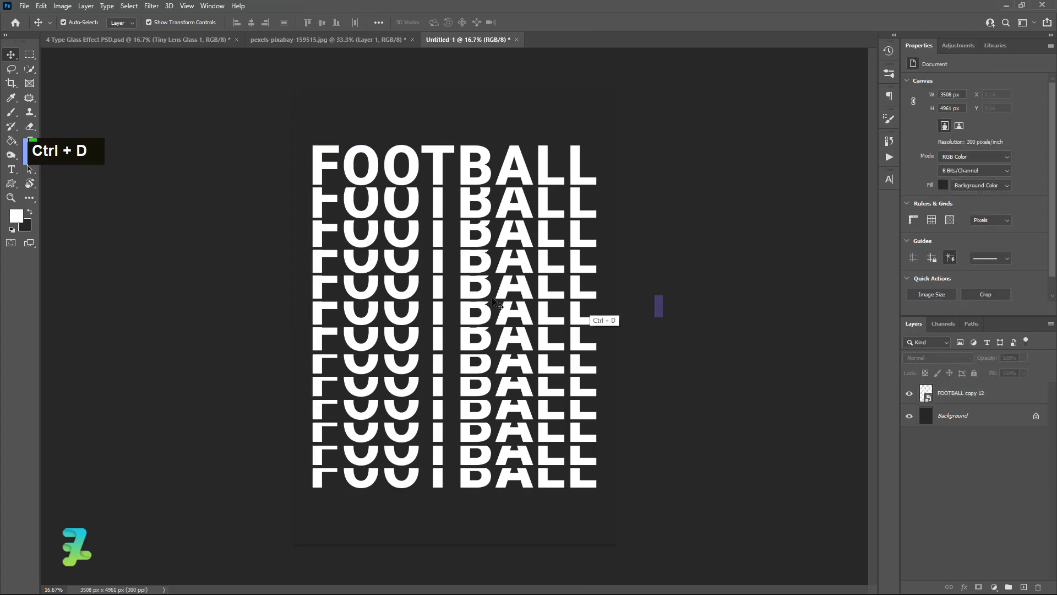
Apply a Displace filter to the FOOTBALL smart object with horizontal and vertical scale 30, using the DISP.psd map.
{"action": "left_click", "coordinate": [994, 390]}
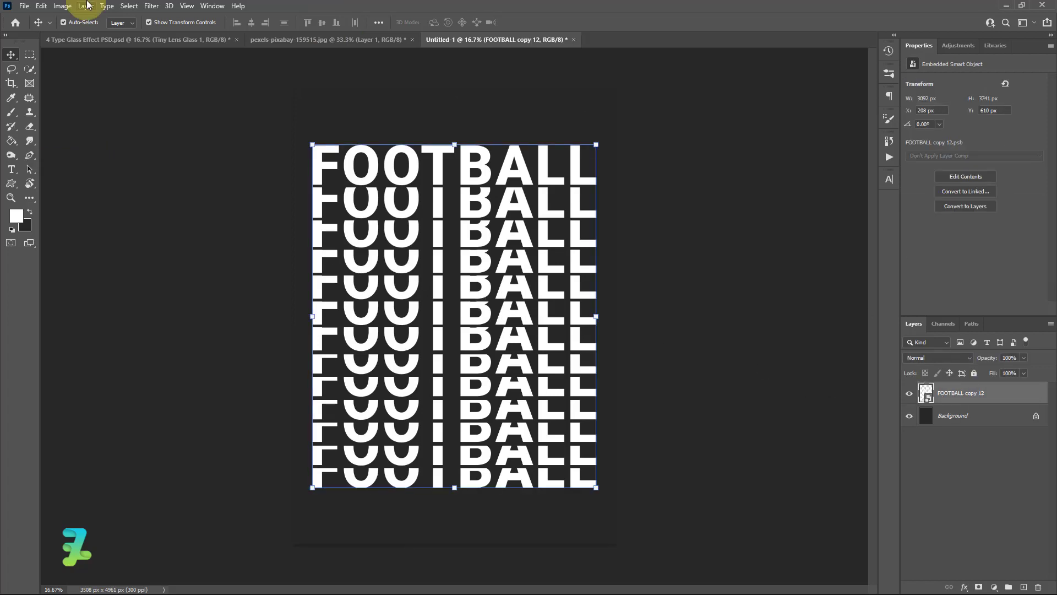
{"action": "left_click", "coordinate": [152, 7]}
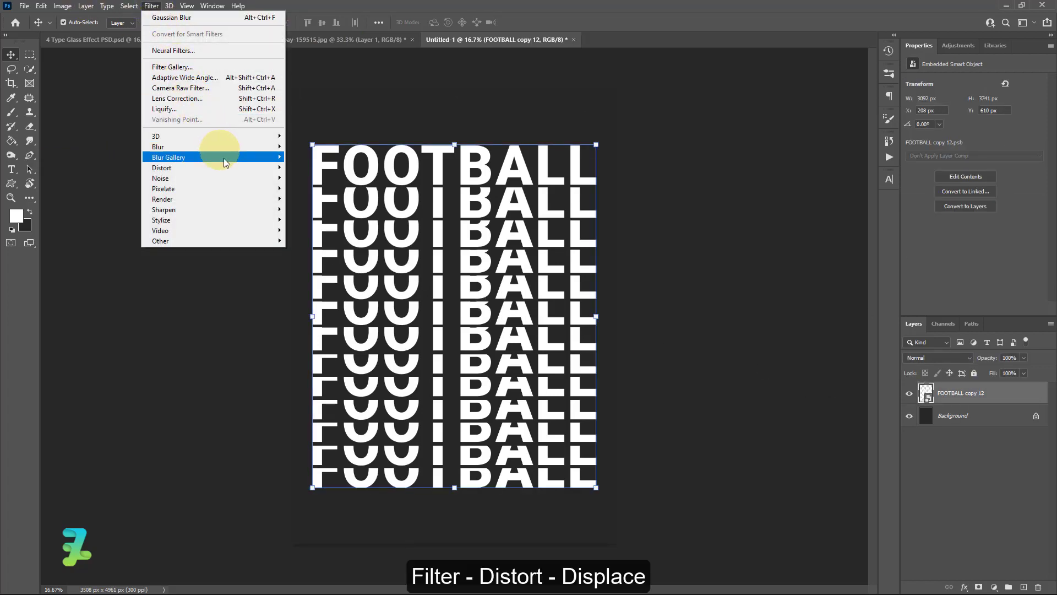
{"action": "mouse_move", "coordinate": [236, 168]}
{"action": "left_click", "coordinate": [306, 168]}
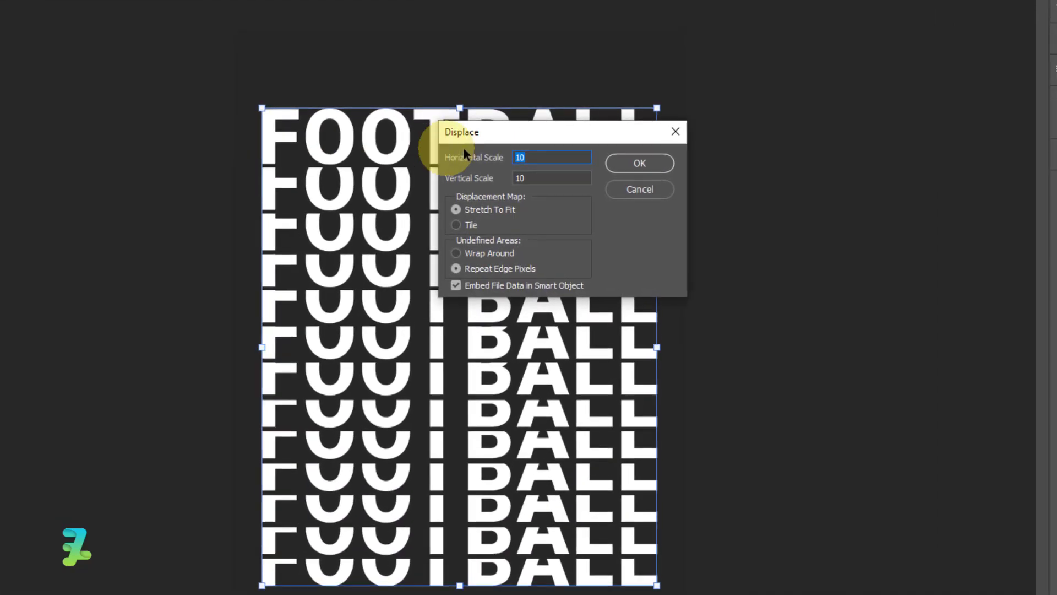
{"action": "type", "text": "30"}
{"action": "key", "text": "Tab"}
{"action": "key", "text": "Tab"}
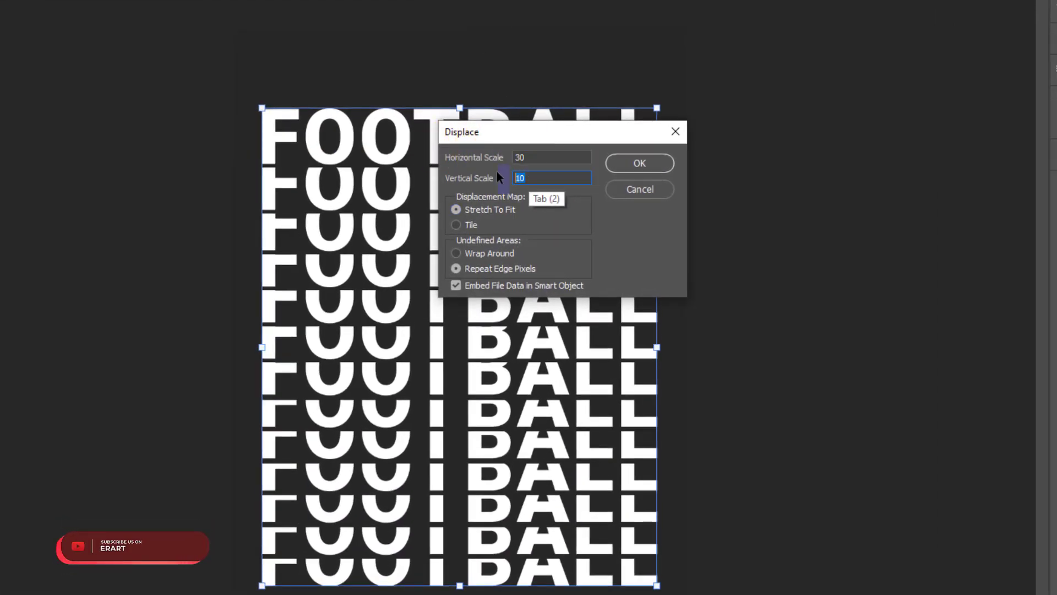
{"action": "type", "text": "30"}
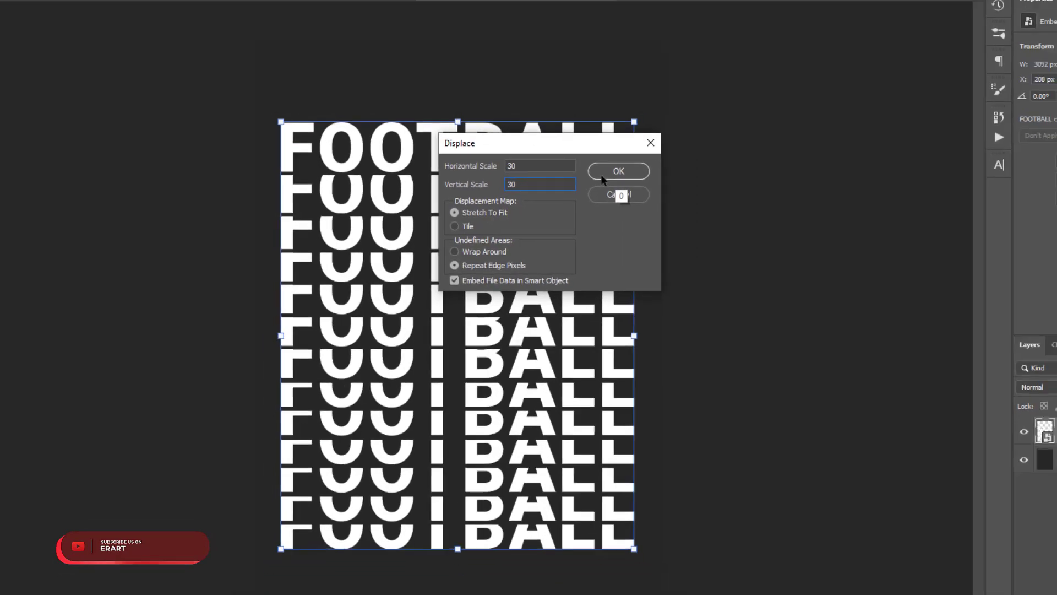
{"action": "left_click", "coordinate": [601, 174]}
{"action": "double_click", "coordinate": [141, 49]}
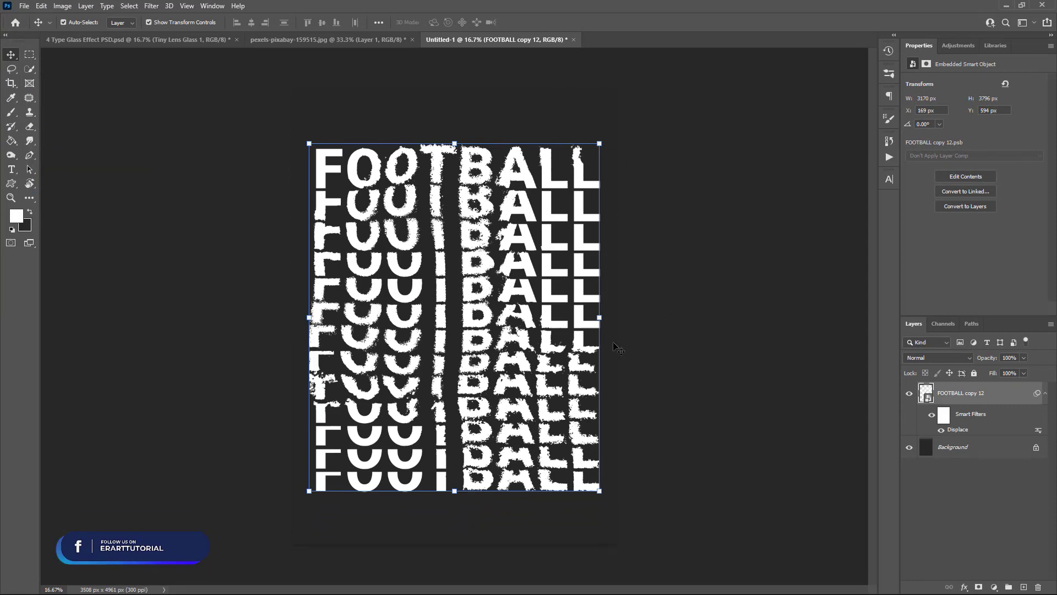
Apply a second Displace filter to the FOOTBALL smart object with horizontal scale 10, using the DISP.psd map.
{"action": "left_click", "coordinate": [152, 5]}
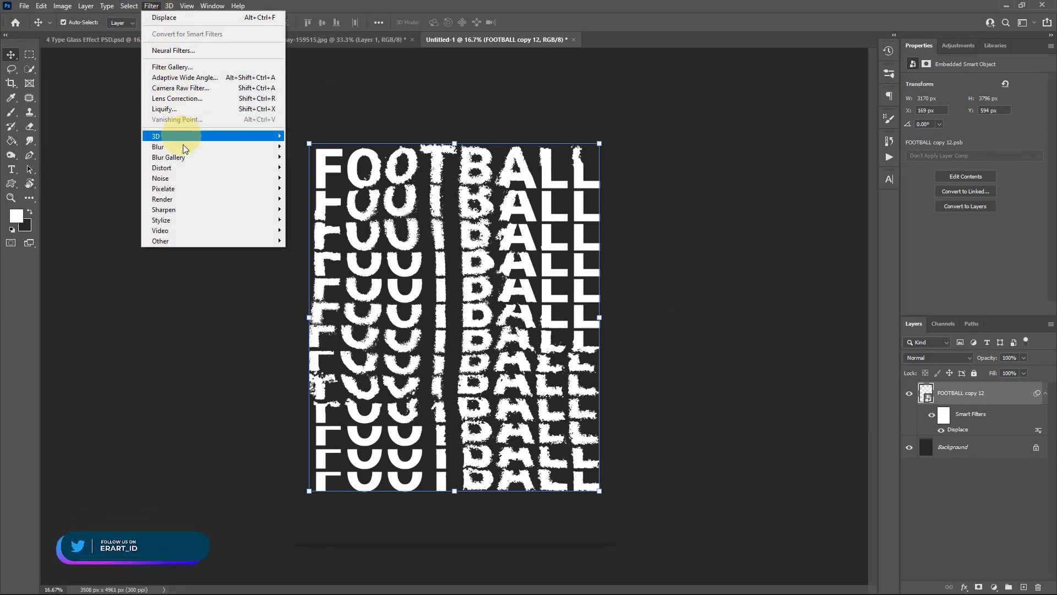
{"action": "left_click", "coordinate": [158, 16]}
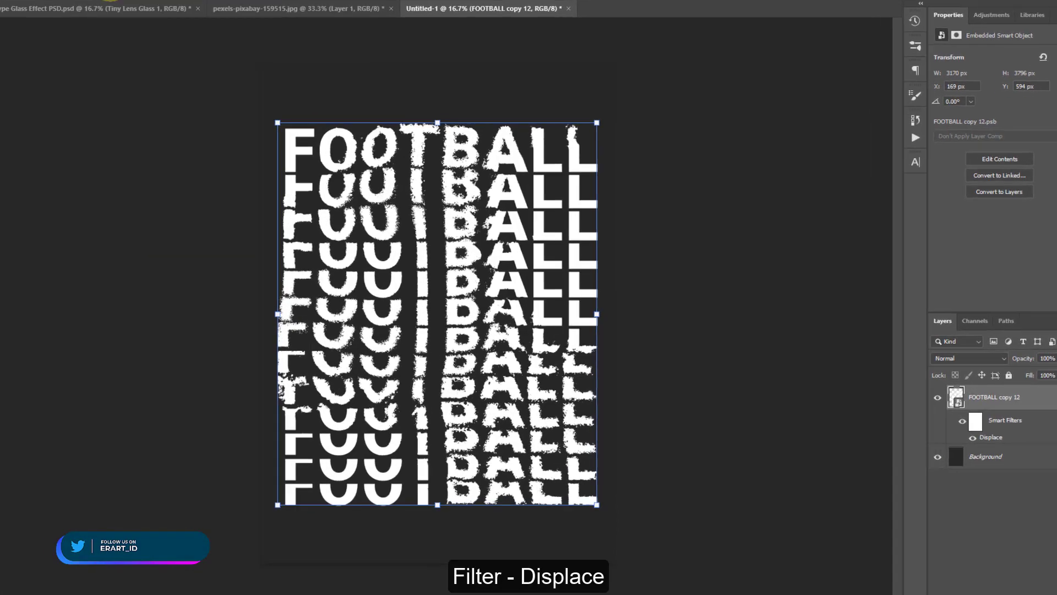
{"action": "type", "text": "10"}
{"action": "key", "text": "Tab"}
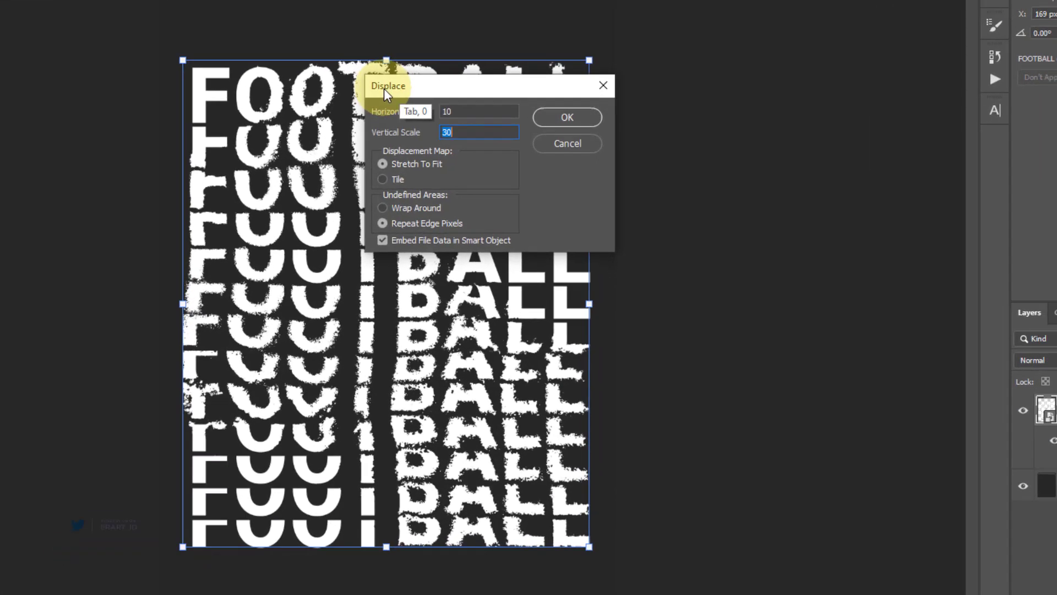
{"action": "key", "text": "Return"}
{"action": "left_click", "coordinate": [180, 90]}
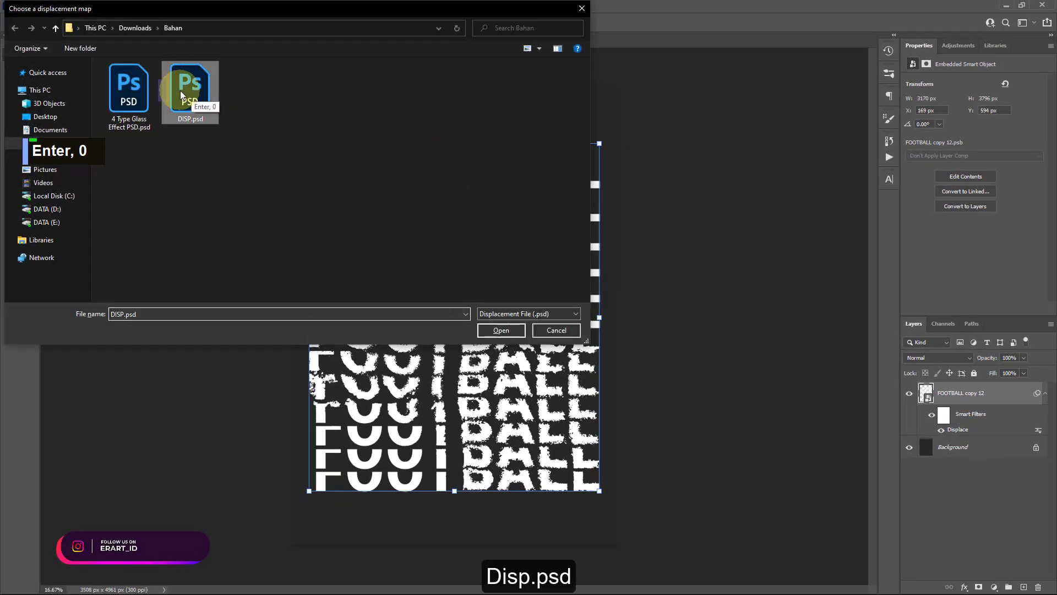
{"action": "double_click", "coordinate": [181, 91]}
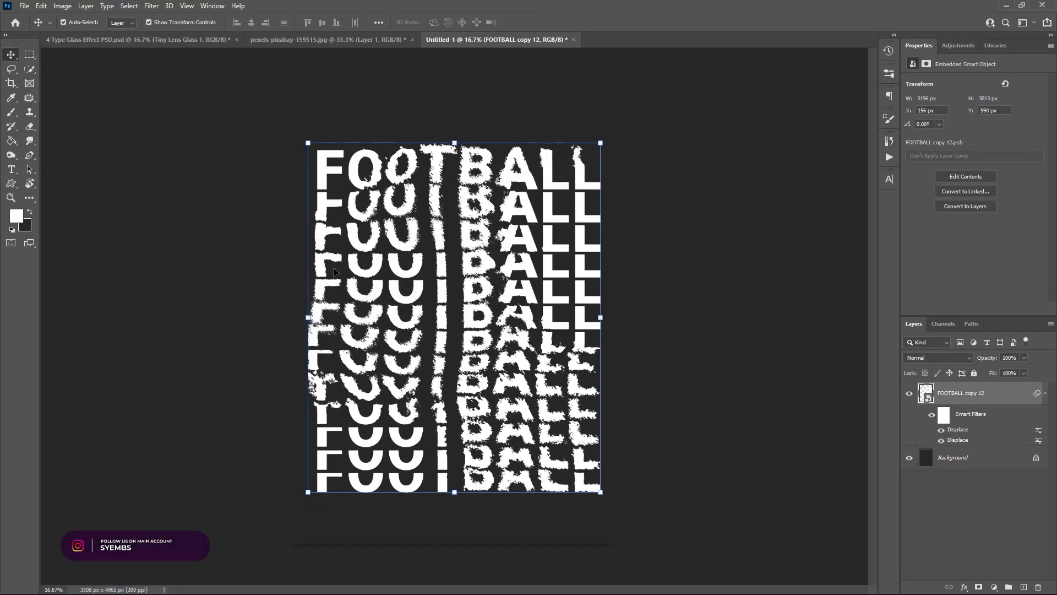
Switch to the 4 Type Glass Effect PSD.psd document, hide the Body Screen Tech Shape 1 group and show Body Screen Tech Shape 3.
{"action": "left_click", "coordinate": [277, 39]}
{"action": "right_click", "coordinate": [276, 39]}
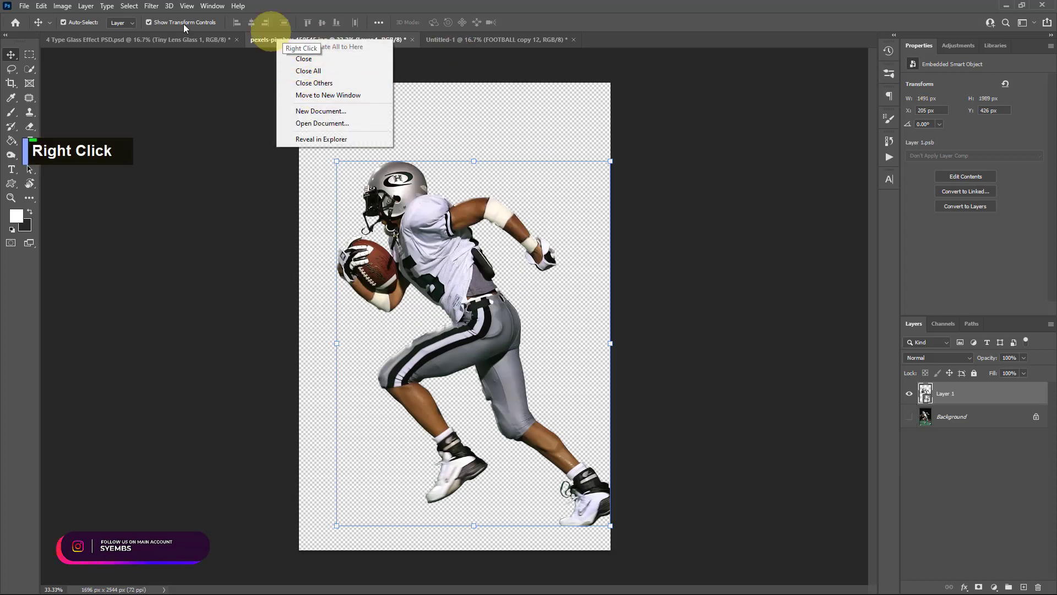
{"action": "left_click", "coordinate": [113, 32]}
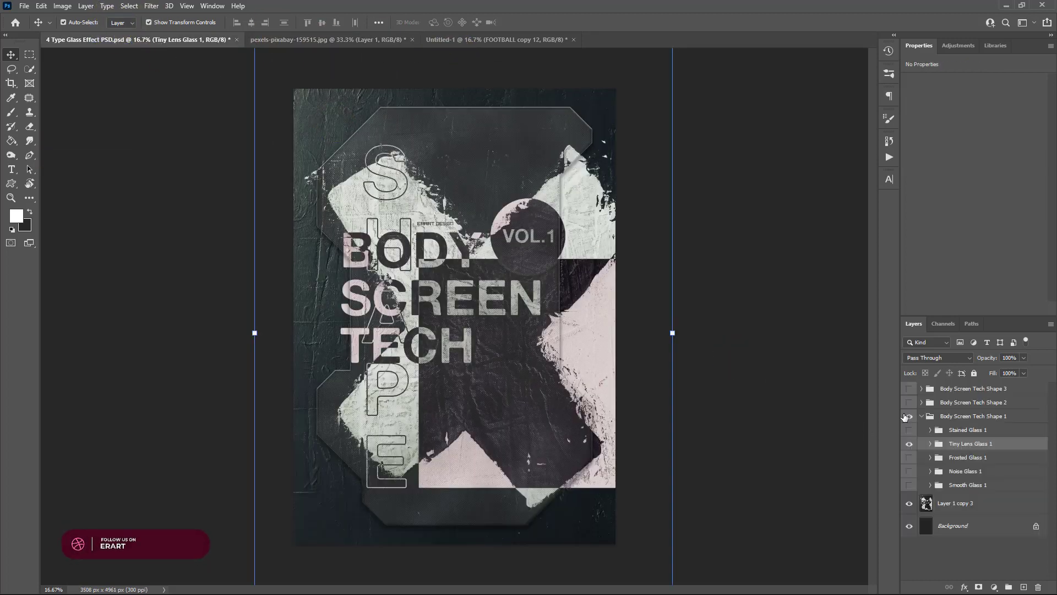
{"action": "left_click", "coordinate": [922, 416]}
{"action": "left_click", "coordinate": [908, 416]}
{"action": "left_click", "coordinate": [909, 389]}
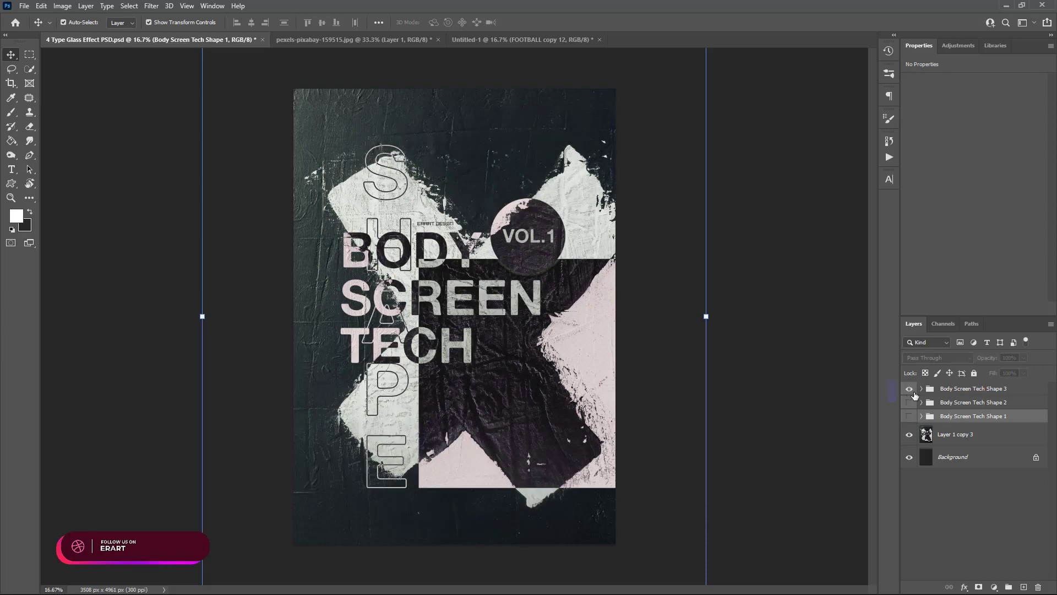
Inside Body Screen Tech Shape 3, hide Frosted Glass 3, show Tiny Lens Glass 3 and select that group.
{"action": "left_click", "coordinate": [921, 388]}
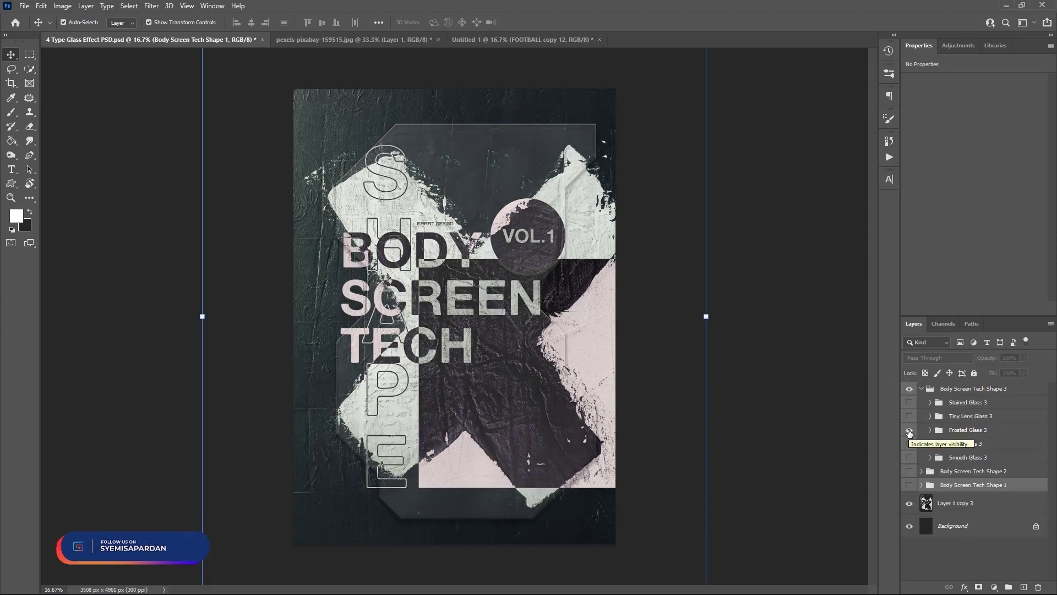
{"action": "left_click", "coordinate": [909, 432]}
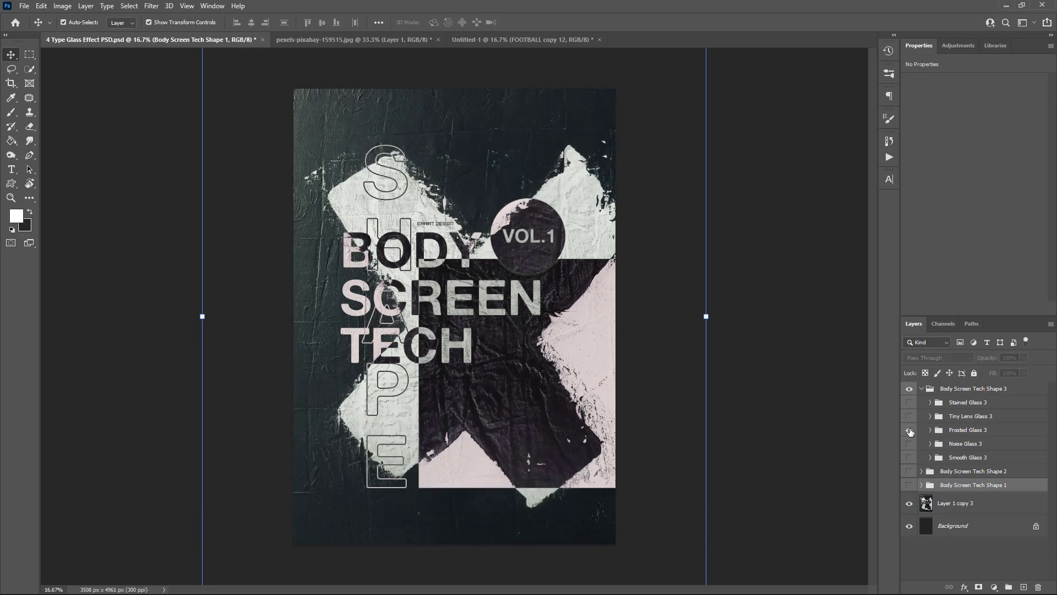
{"action": "left_click", "coordinate": [909, 429]}
{"action": "left_click", "coordinate": [909, 415]}
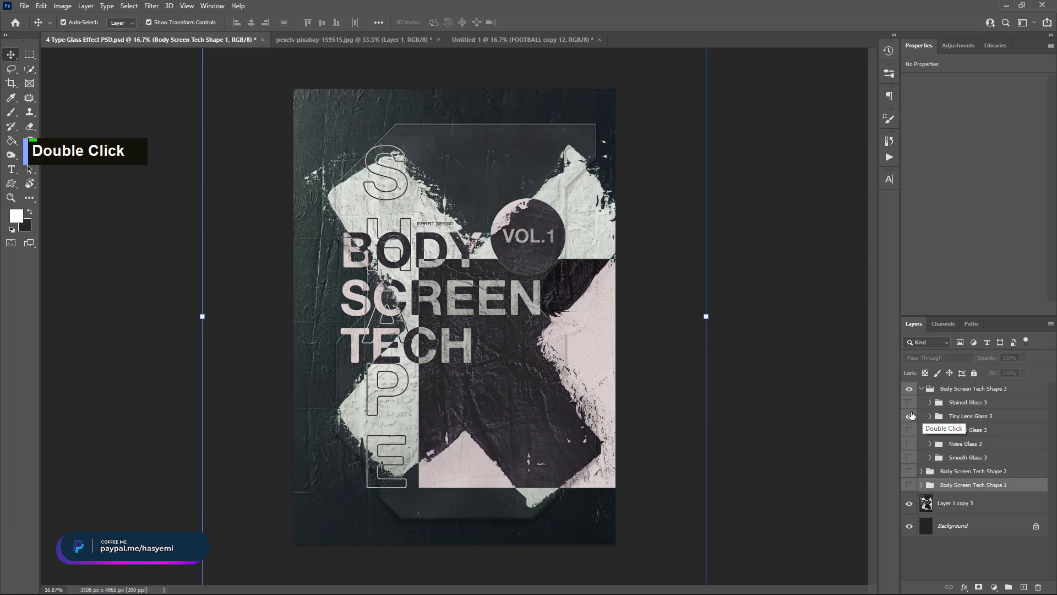
{"action": "double_click", "coordinate": [946, 418]}
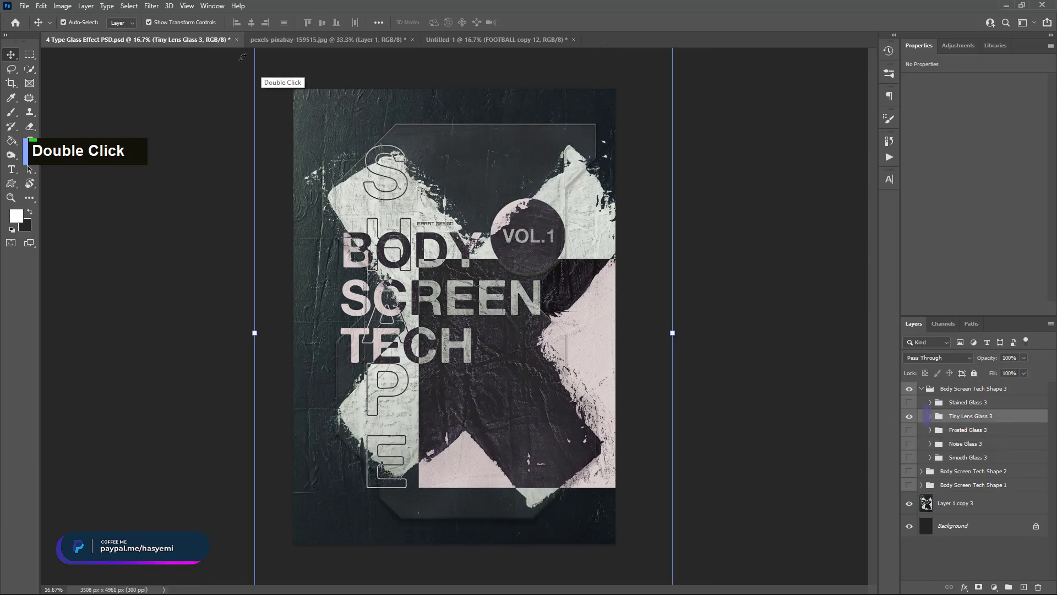
Float the glass effect document in its own window and bring up the Untitled-1 poster behind it.
{"action": "right_click", "coordinate": [203, 45]}
{"action": "left_click", "coordinate": [238, 104]}
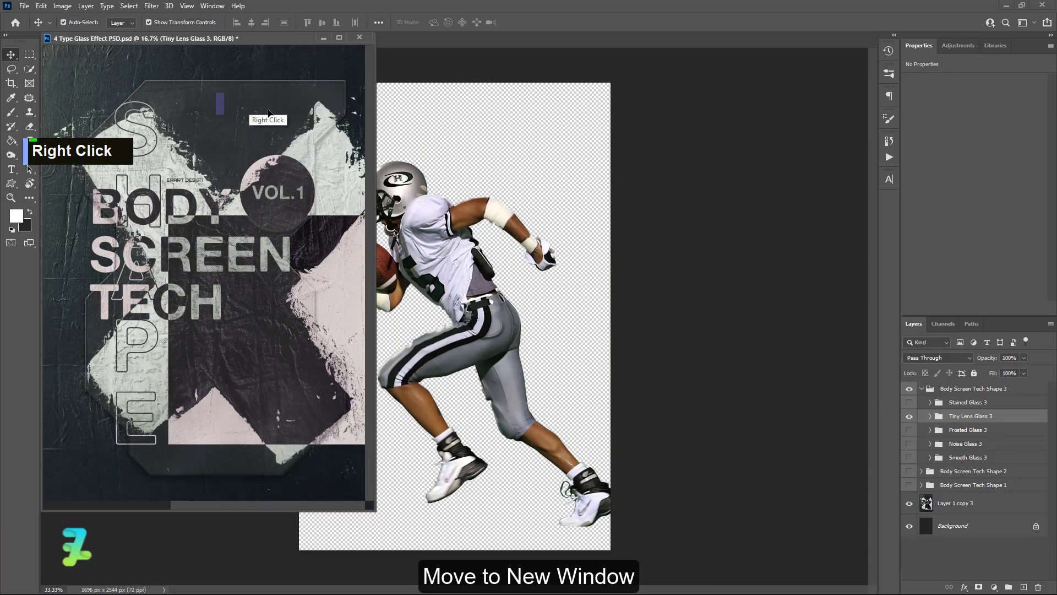
{"action": "left_click_drag", "start_coordinate": [213, 39], "coordinate": [227, 109]}
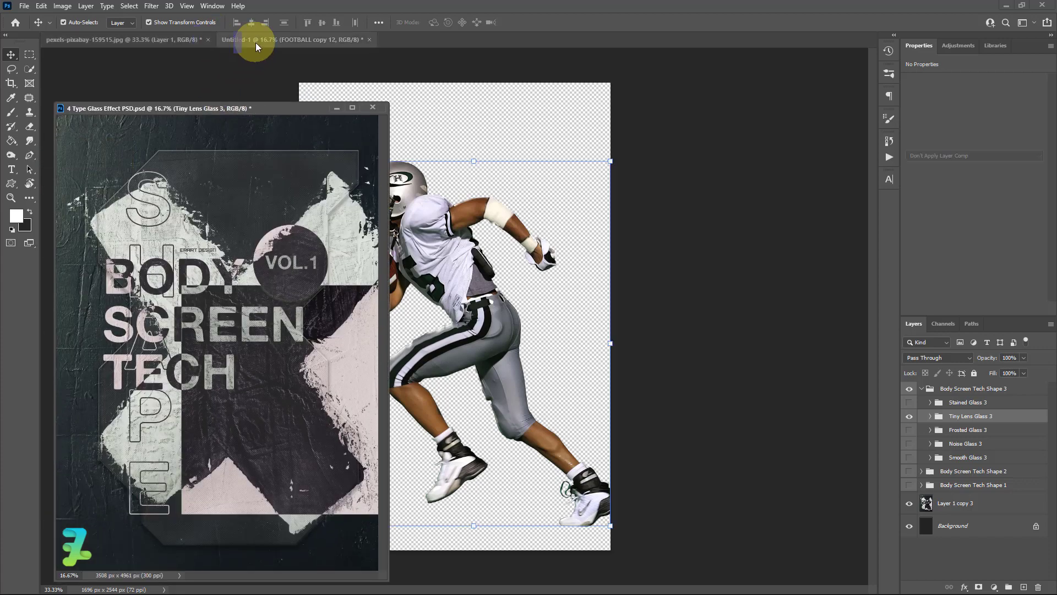
{"action": "left_click", "coordinate": [255, 41]}
{"action": "left_click", "coordinate": [312, 267]}
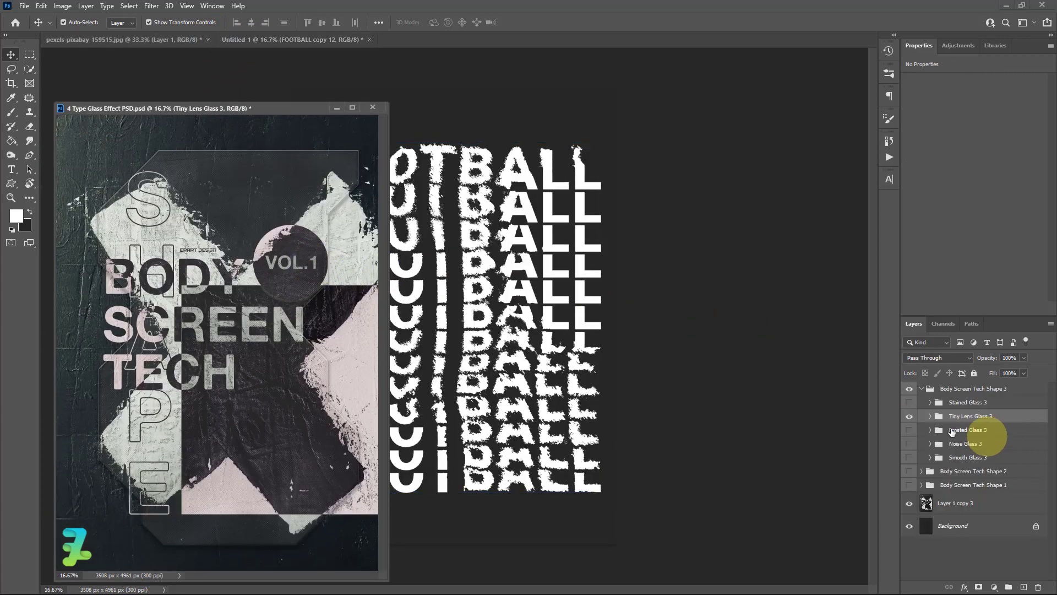
Copy the Tiny Lens Glass 3 group into the Untitled-1 poster and dock the glass effect document again.
{"action": "left_click_drag", "start_coordinate": [940, 423], "coordinate": [484, 259]}
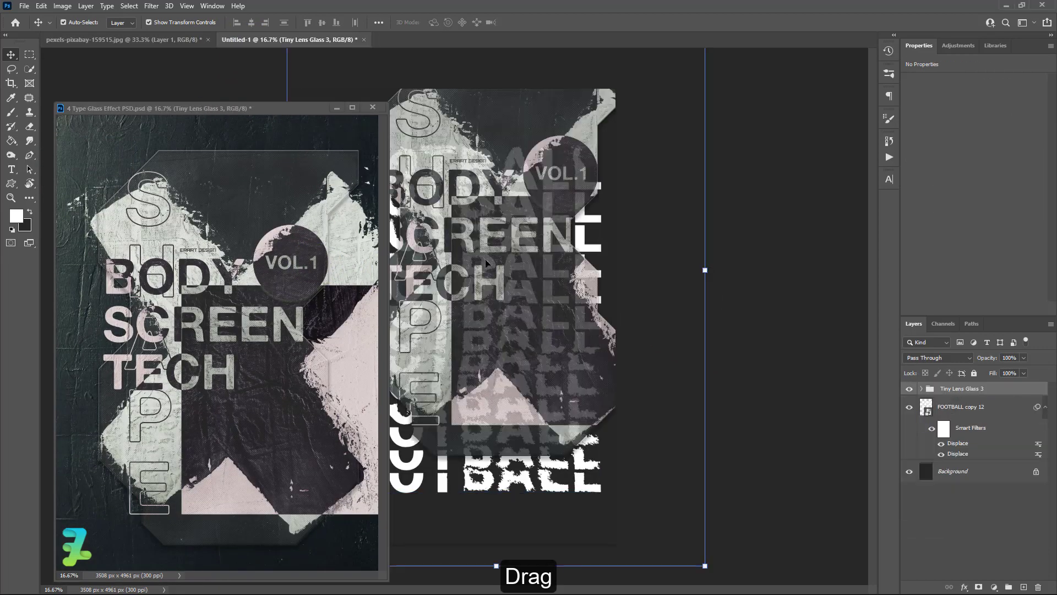
{"action": "left_click_drag", "start_coordinate": [230, 109], "coordinate": [263, 36]}
{"action": "left_click", "coordinate": [263, 38]}
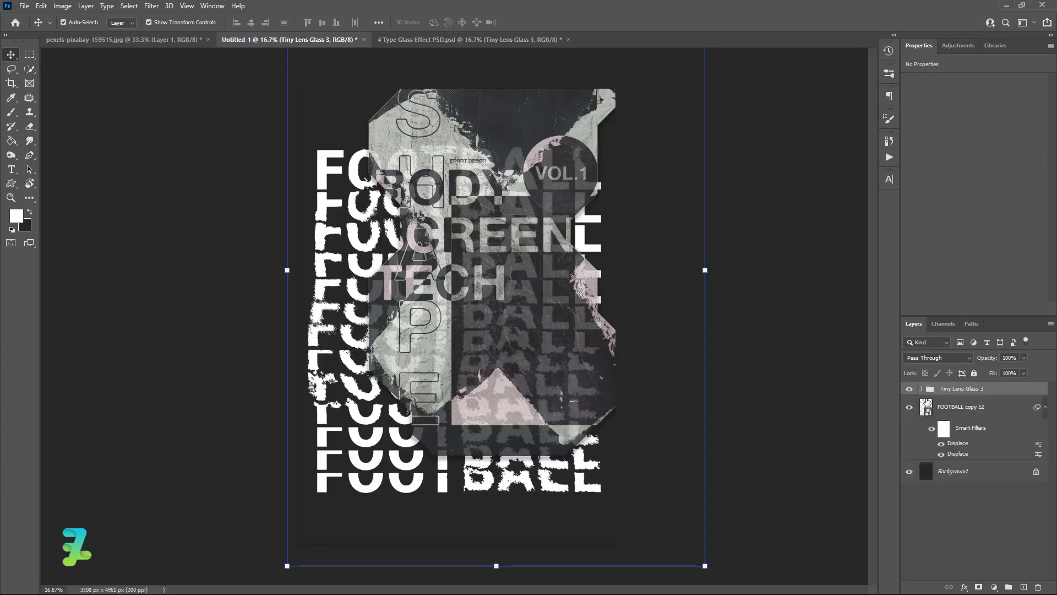
With Tiny Lens Glass 3 hidden, stamp the visible layers into a new layer above FOOTBALL copy 12, and show the glass group again.
{"action": "left_click", "coordinate": [910, 390]}
{"action": "left_click", "coordinate": [925, 407]}
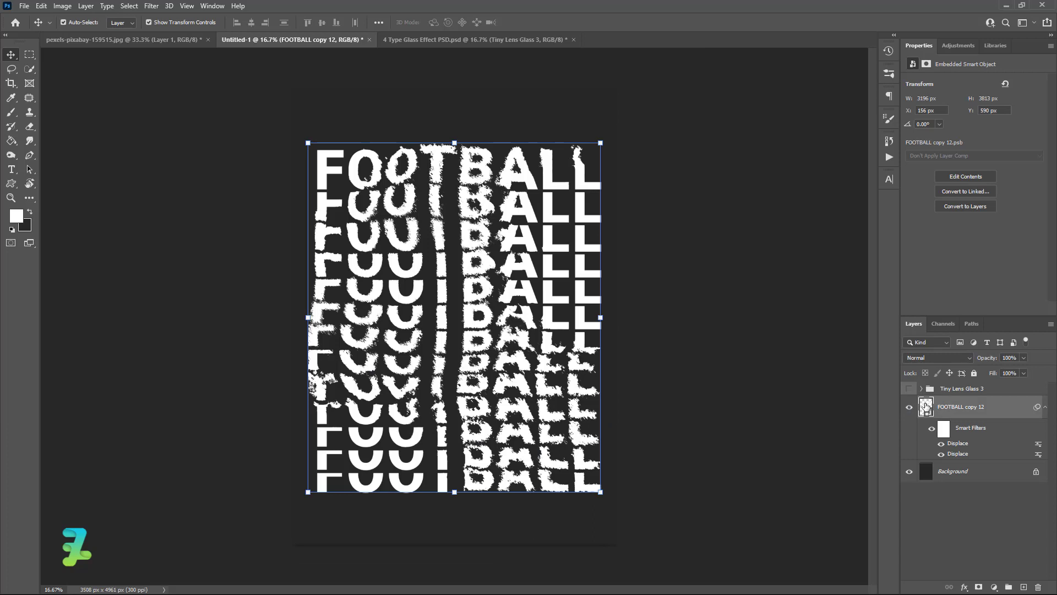
{"action": "key", "text": "ctrl+shift+alt+e"}
{"action": "left_click", "coordinate": [921, 389]}
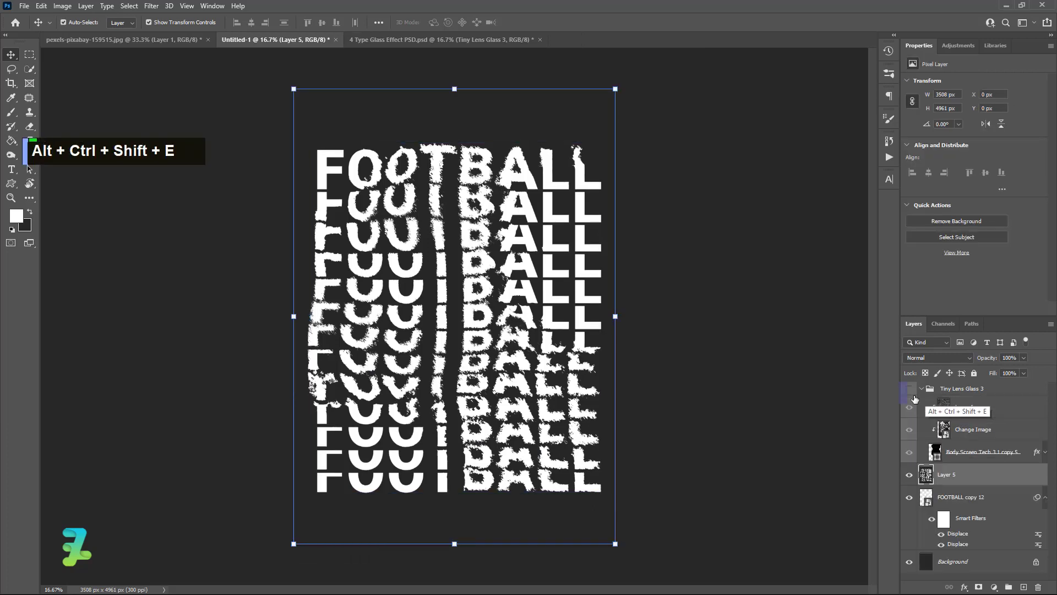
{"action": "double_click", "coordinate": [923, 392]}
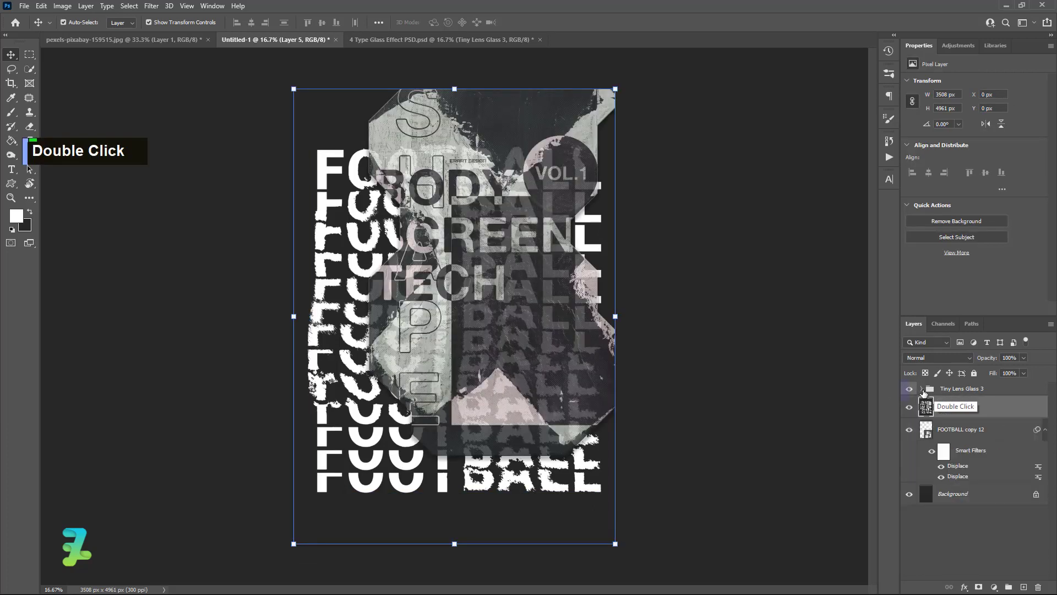
Move the Tiny Lens Glass 3 group about 458 px left and 780 px down to center it horizontally on the poster.
{"action": "double_click", "coordinate": [922, 391]}
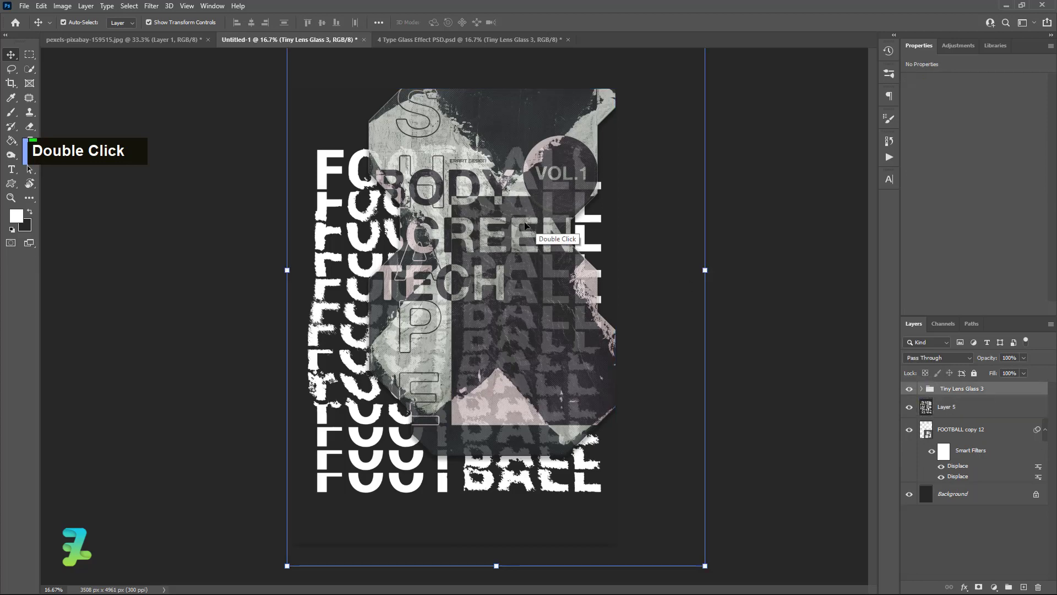
{"action": "key", "text": "ctrl+t"}
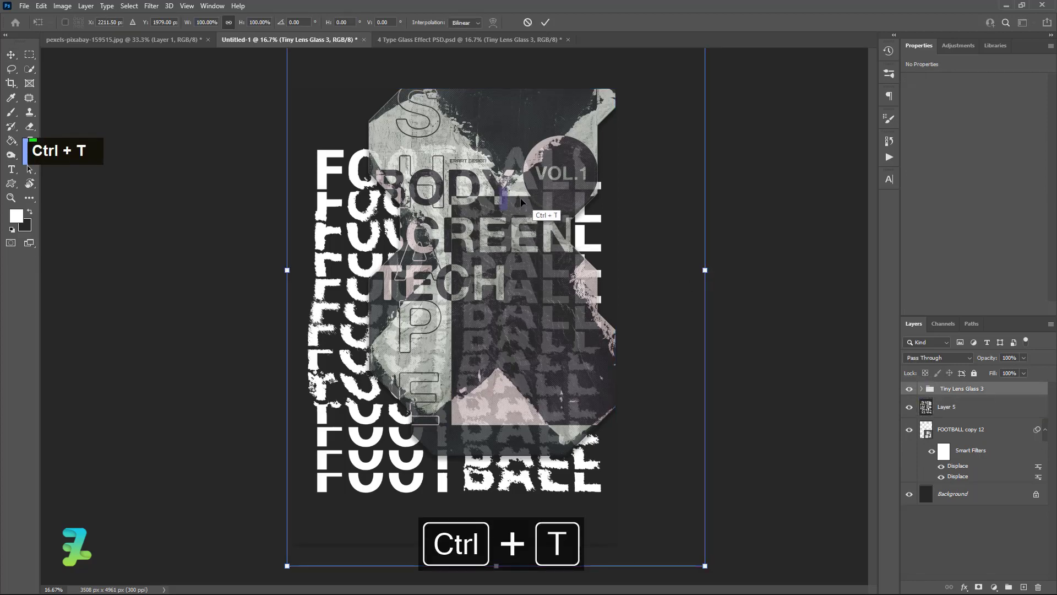
{"action": "left_click_drag", "start_coordinate": [521, 202], "coordinate": [477, 273]}
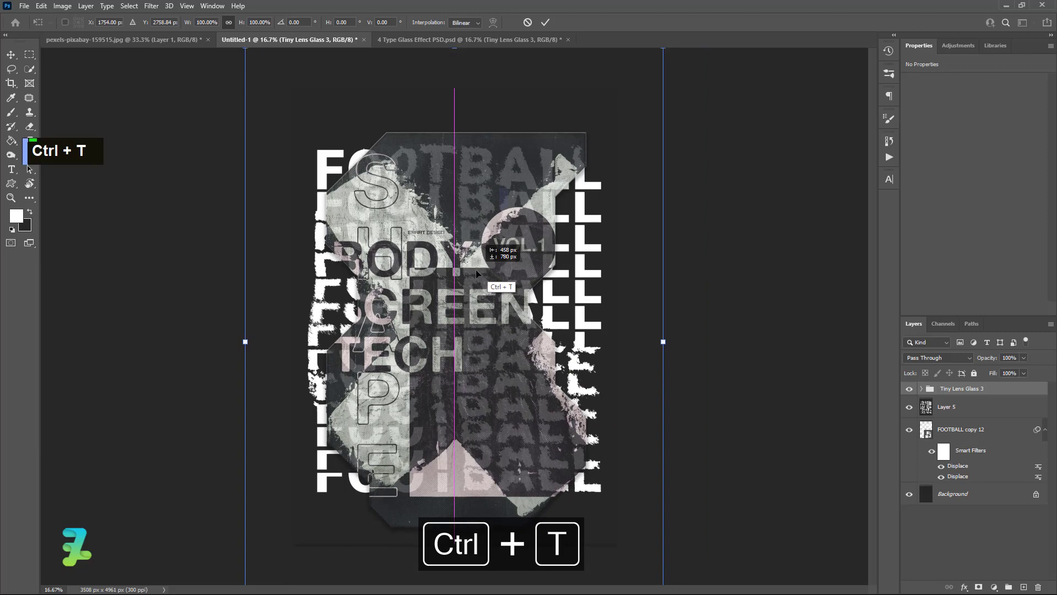
{"action": "left_click", "coordinate": [12, 55]}
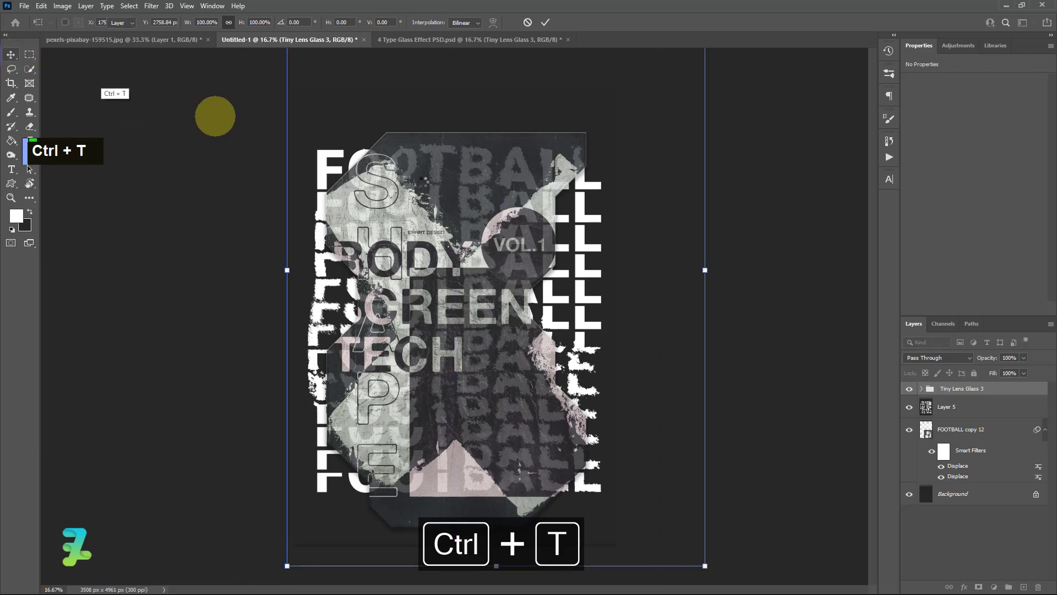
Move Layer 5 into the Tiny Lens Glass 3 group as a clipped layer above Change Image, hide Change Image and clear the selection.
{"action": "left_click", "coordinate": [922, 389]}
{"action": "left_click_drag", "start_coordinate": [942, 428], "coordinate": [942, 423]}
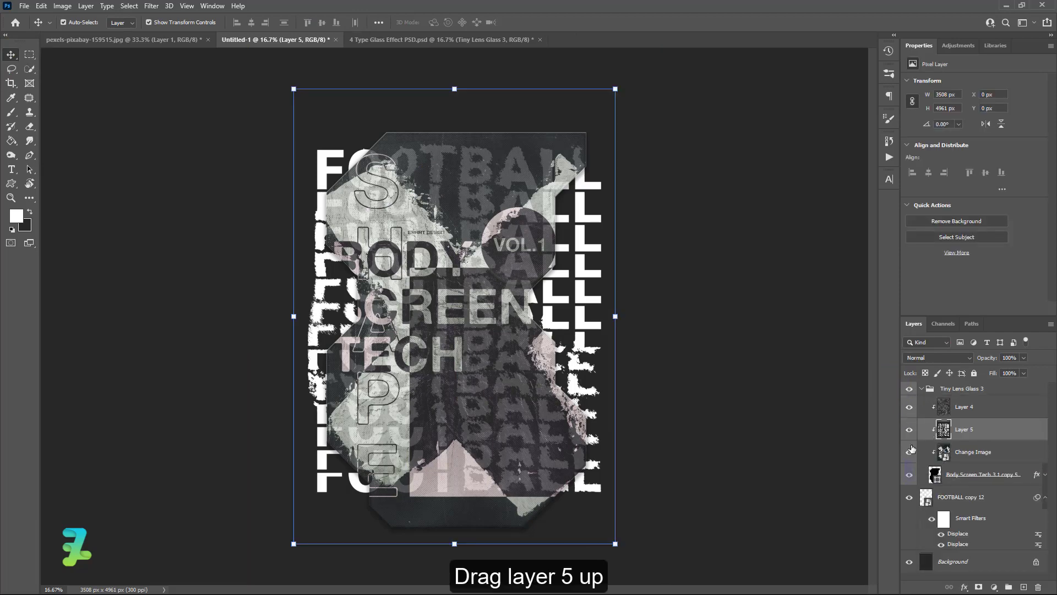
{"action": "left_click", "coordinate": [909, 452]}
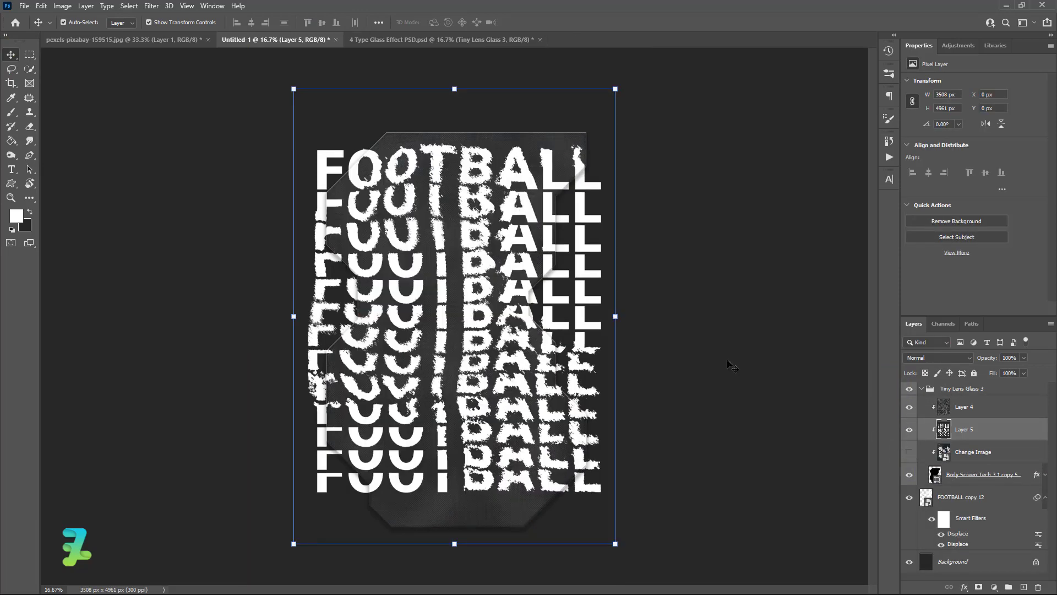
{"action": "left_click", "coordinate": [710, 361]}
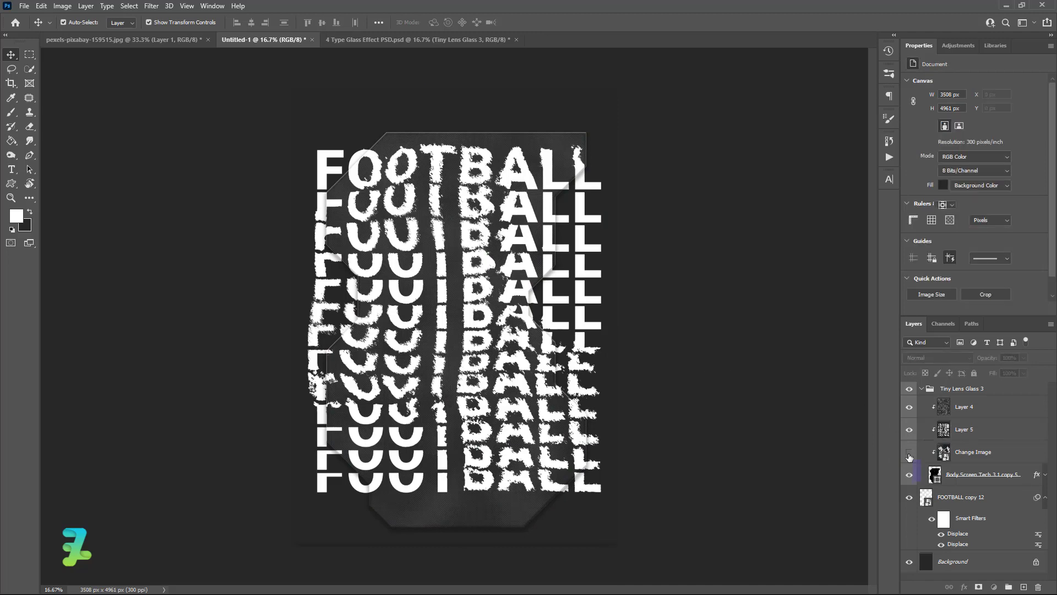
Scale the glass shape layer in Tiny Lens Glass 3 to about 69% and position it overlapping the poster's right edge.
{"action": "left_click", "coordinate": [968, 474]}
{"action": "left_click_drag", "start_coordinate": [585, 132], "coordinate": [416, 281]}
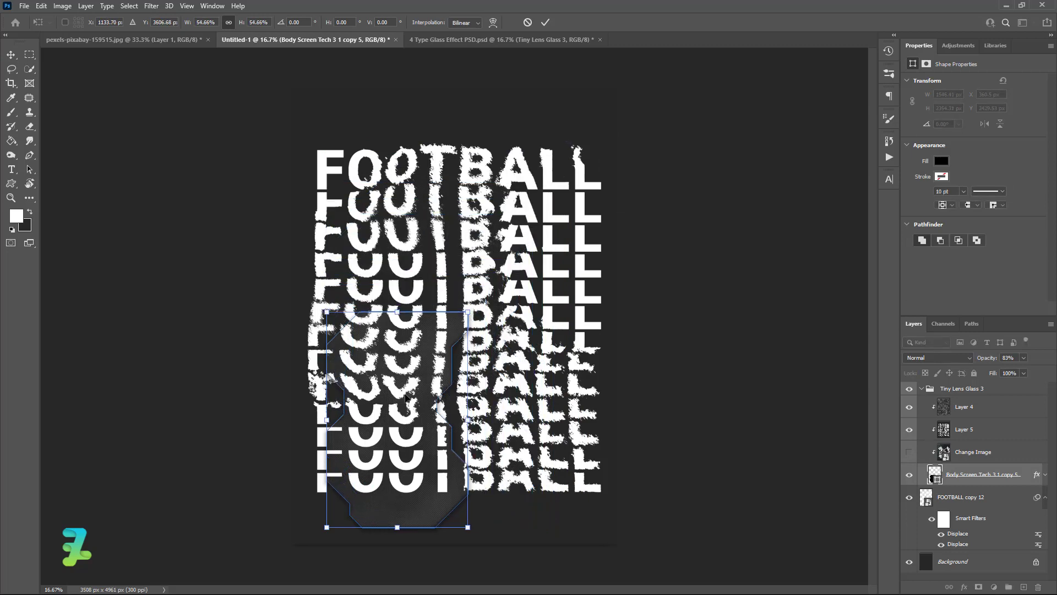
{"action": "left_click_drag", "start_coordinate": [406, 396], "coordinate": [622, 253]}
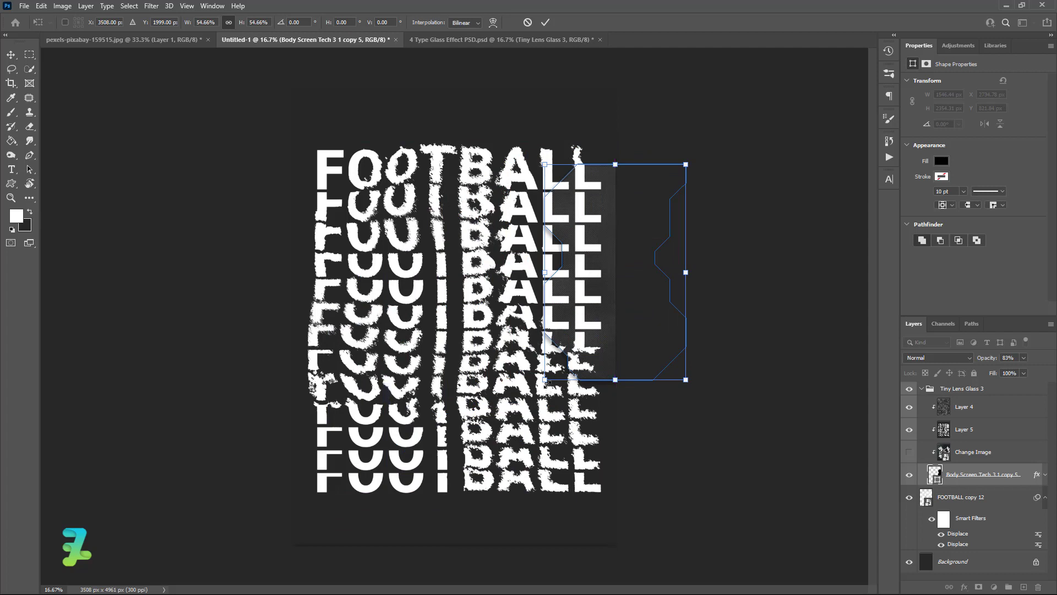
{"action": "left_click_drag", "start_coordinate": [544, 381], "coordinate": [507, 436]}
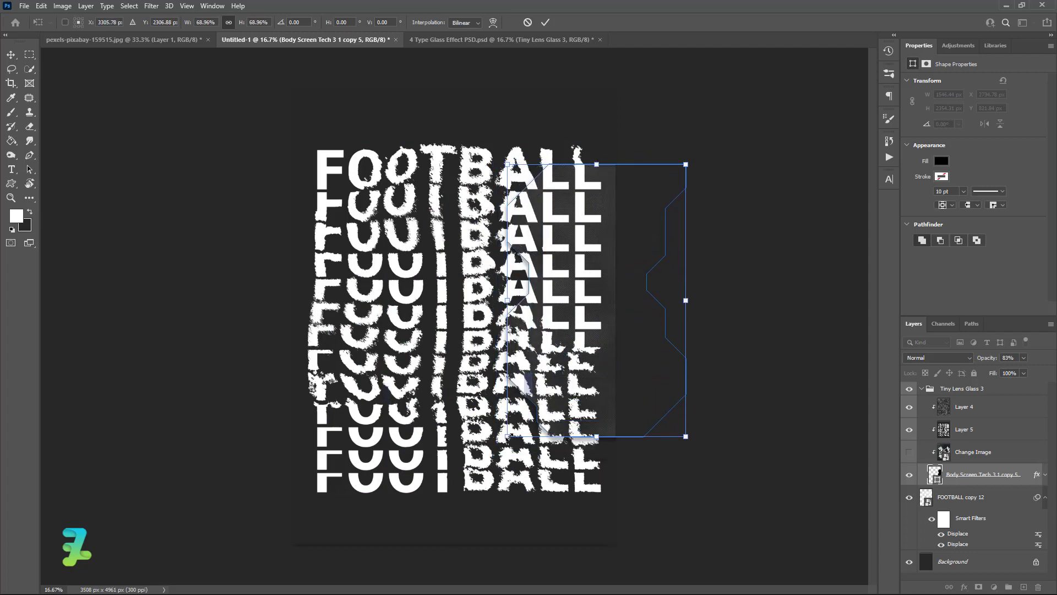
{"action": "left_click_drag", "start_coordinate": [619, 326], "coordinate": [608, 343]}
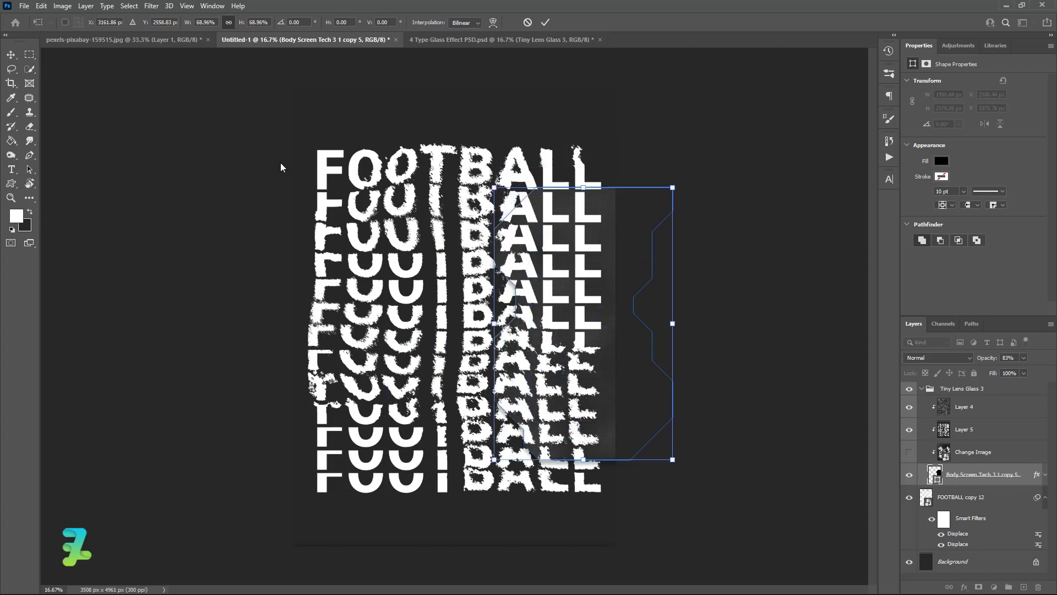
{"action": "left_click", "coordinate": [12, 55]}
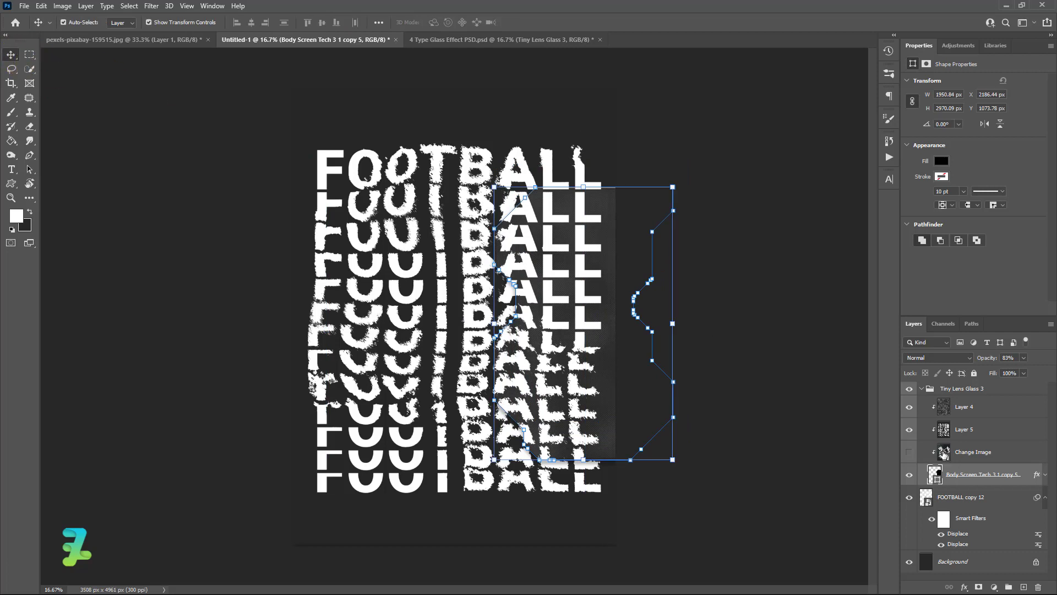
Apply a Gaussian Blur with a 22.2 px radius to Layer 5 and clear the layer selection.
{"action": "left_click", "coordinate": [943, 453]}
{"action": "left_click", "coordinate": [943, 430]}
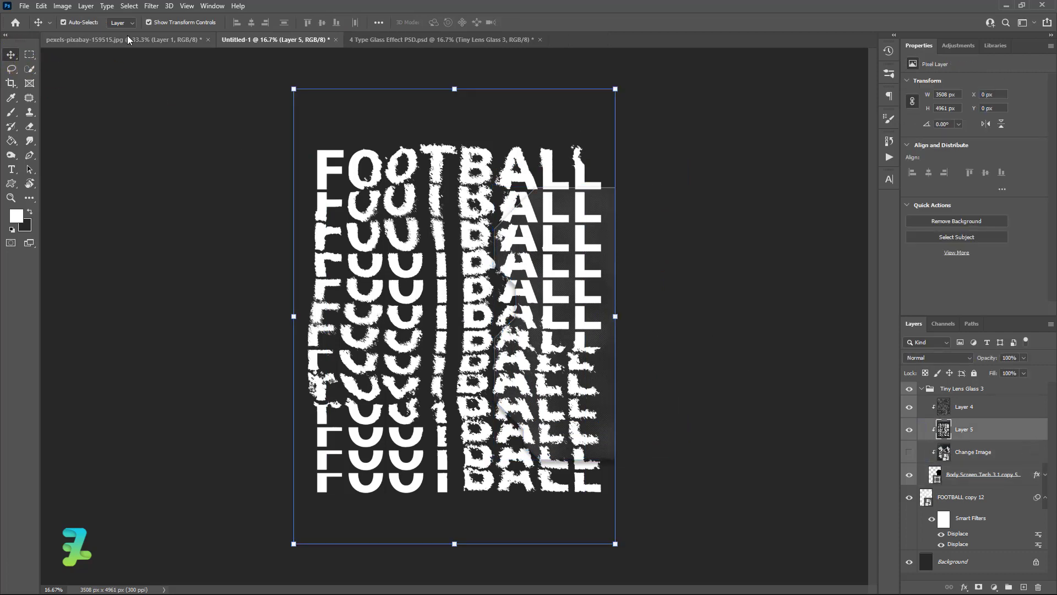
{"action": "left_click", "coordinate": [151, 6]}
{"action": "mouse_move", "coordinate": [212, 149]}
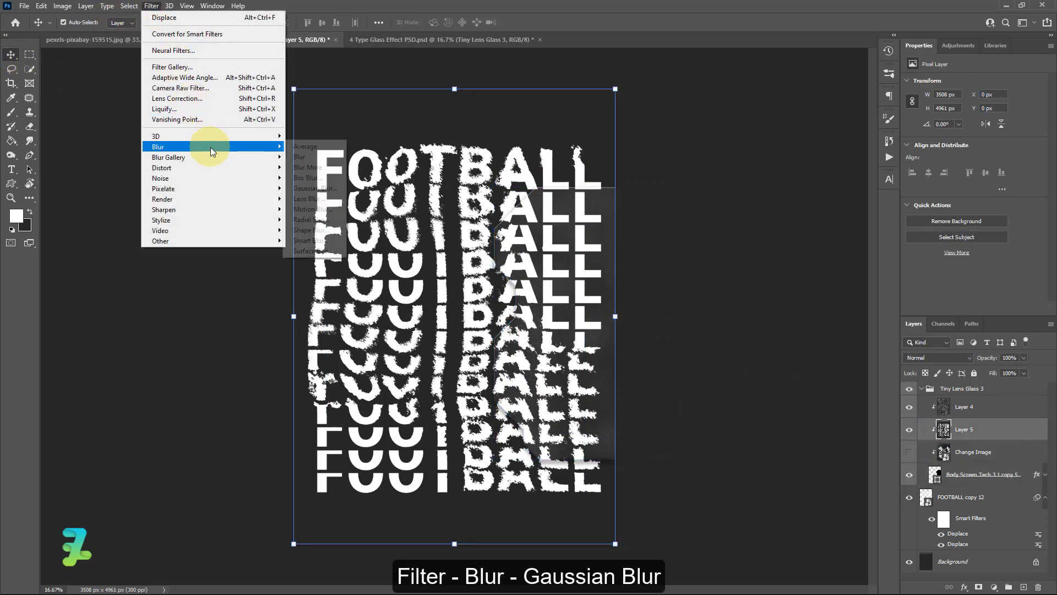
{"action": "left_click", "coordinate": [316, 188]}
{"action": "left_click_drag", "start_coordinate": [703, 303], "coordinate": [725, 302]}
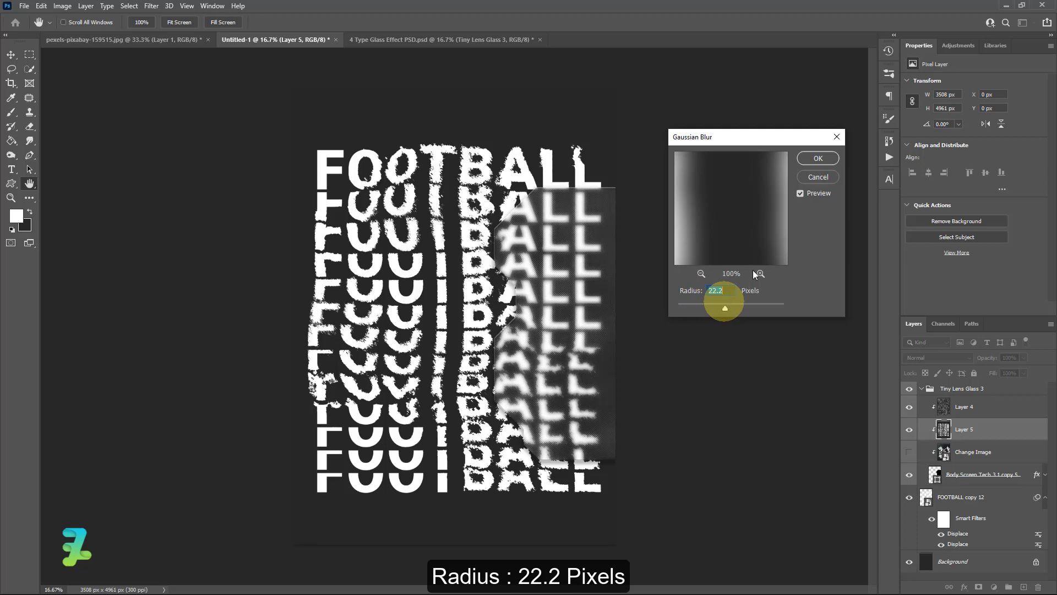
{"action": "left_click", "coordinate": [814, 163]}
{"action": "left_click", "coordinate": [797, 180]}
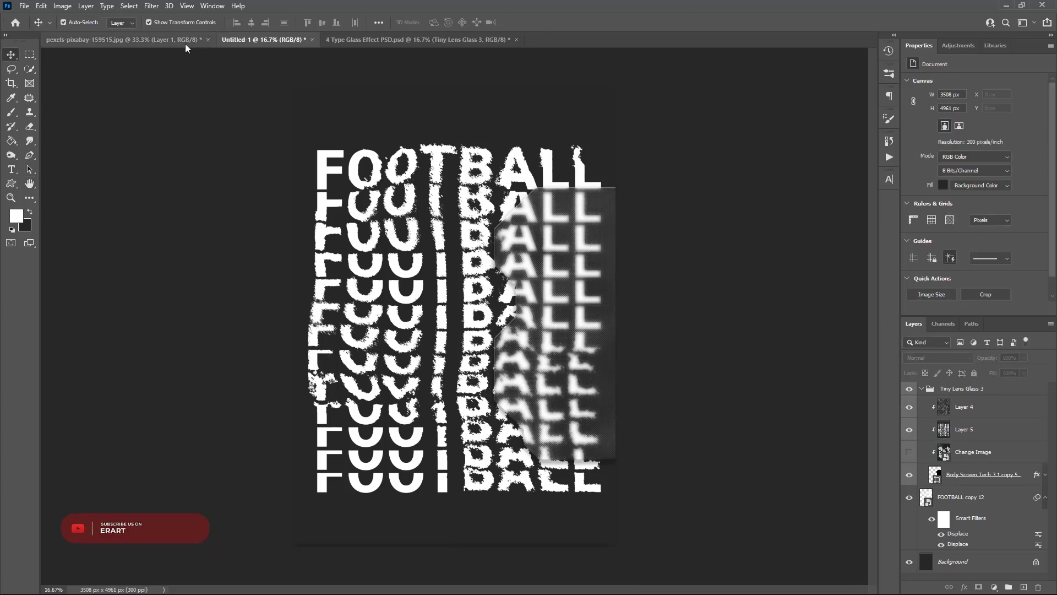
Copy the cut-out football player layer from pexels-pixabay-159515.jpg into the Untitled-1 poster and dock the photo document again.
{"action": "right_click", "coordinate": [163, 42]}
{"action": "left_click", "coordinate": [253, 98]}
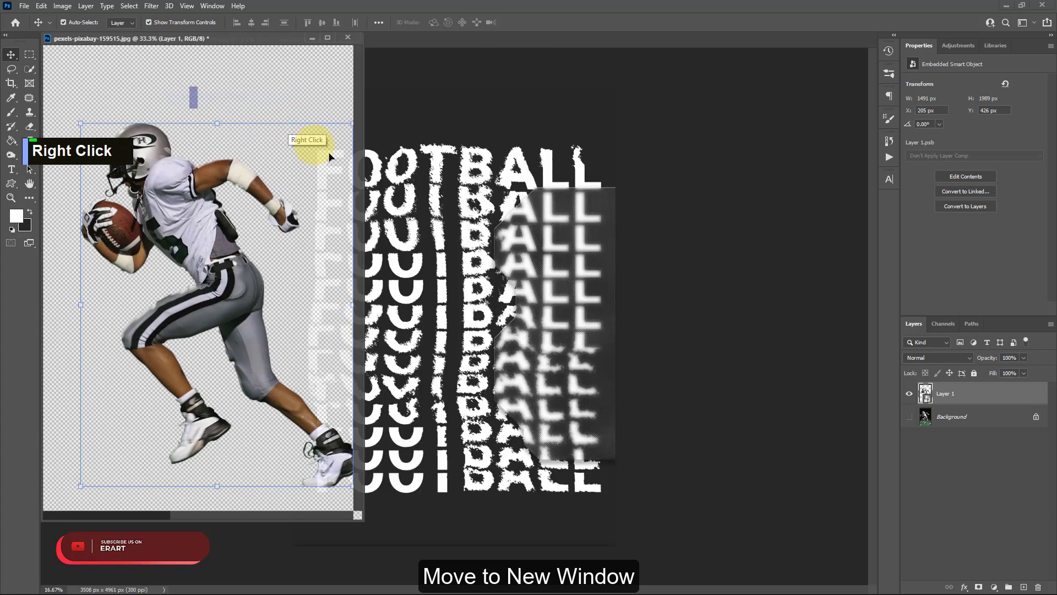
{"action": "left_click_drag", "start_coordinate": [920, 393], "coordinate": [423, 267]}
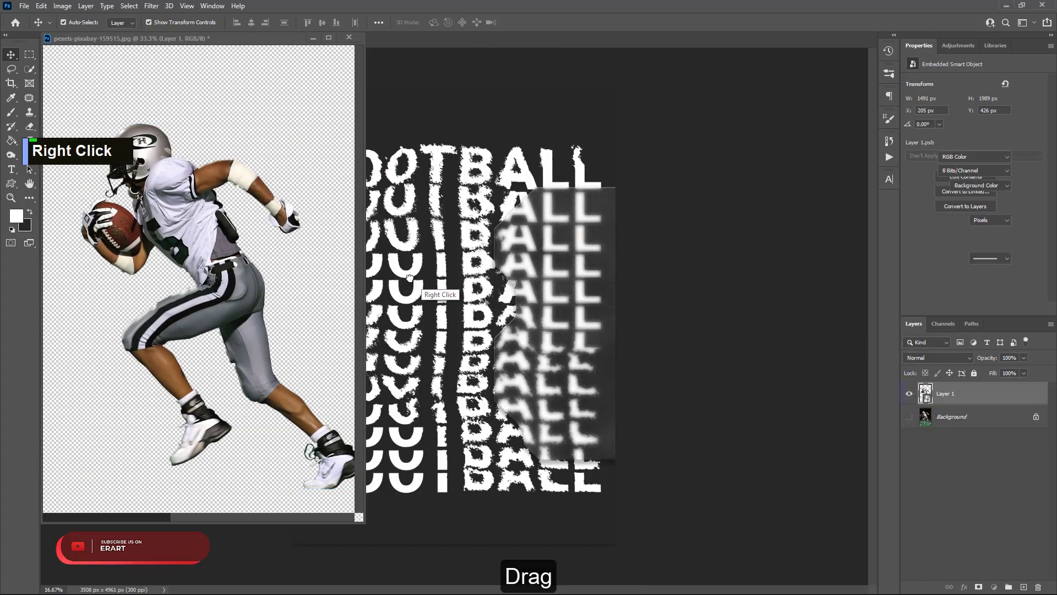
{"action": "mouse_move", "coordinate": [253, 39]}
{"action": "left_mouse_down"}
{"action": "mouse_move", "coordinate": [248, 28]}
{"action": "mouse_move", "coordinate": [384, 40]}
{"action": "mouse_move", "coordinate": [237, 41]}
{"action": "left_mouse_up"}
{"action": "left_click", "coordinate": [111, 39]}
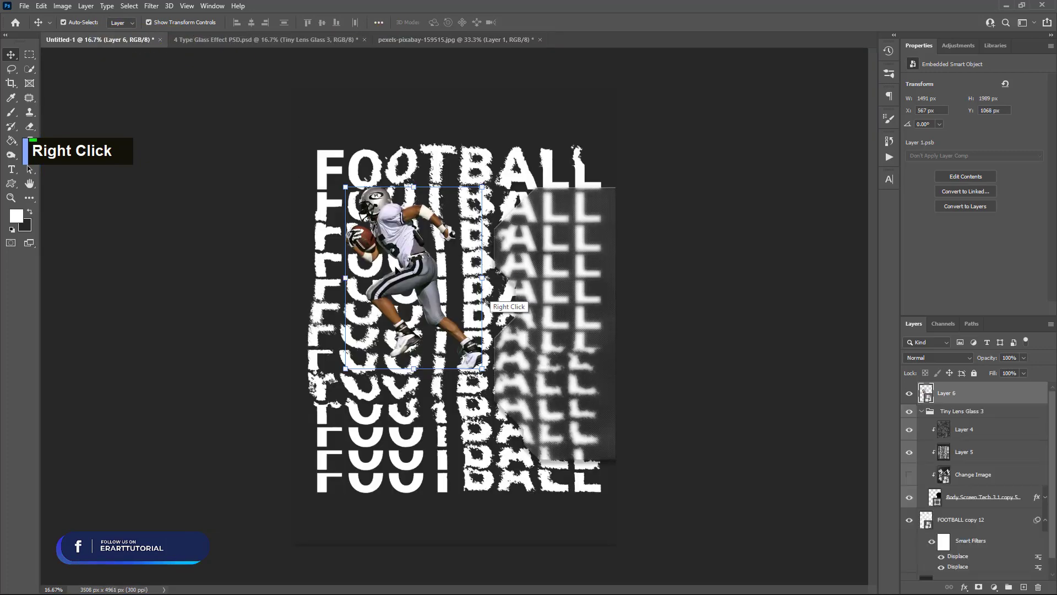
Move the player to the poster's lower right corner and enlarge him to about 3052 × 4072 px.
{"action": "left_click_drag", "start_coordinate": [396, 269], "coordinate": [532, 439]}
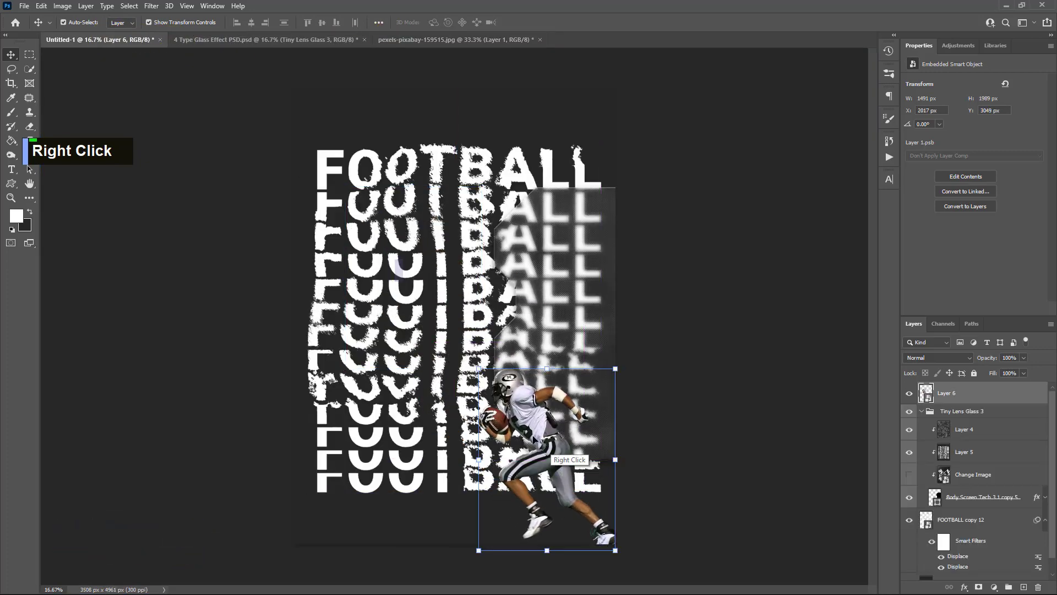
{"action": "left_click_drag", "start_coordinate": [480, 378], "coordinate": [280, 221]}
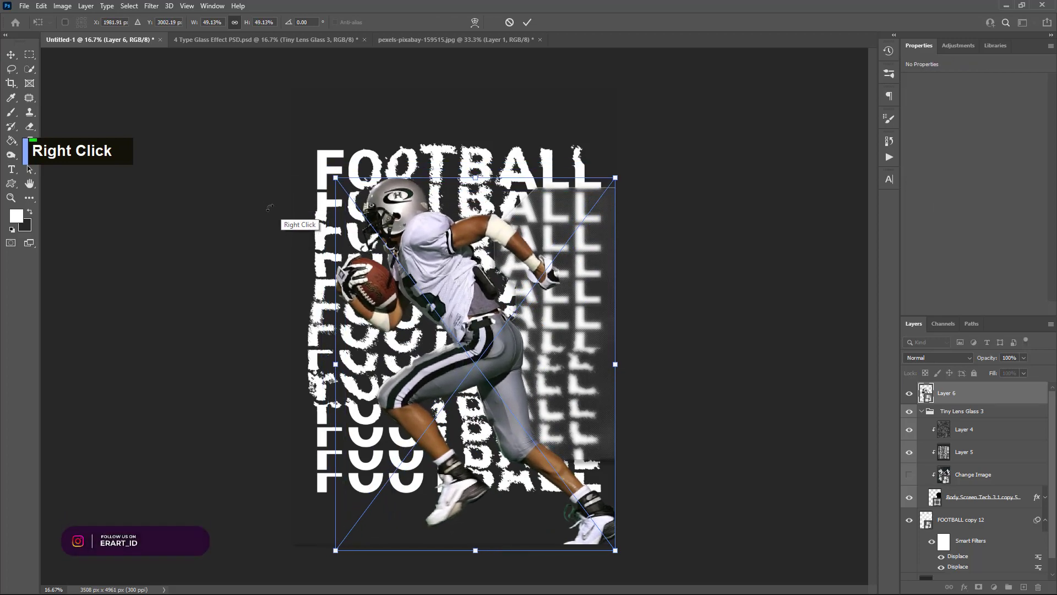
{"action": "left_click", "coordinate": [10, 55]}
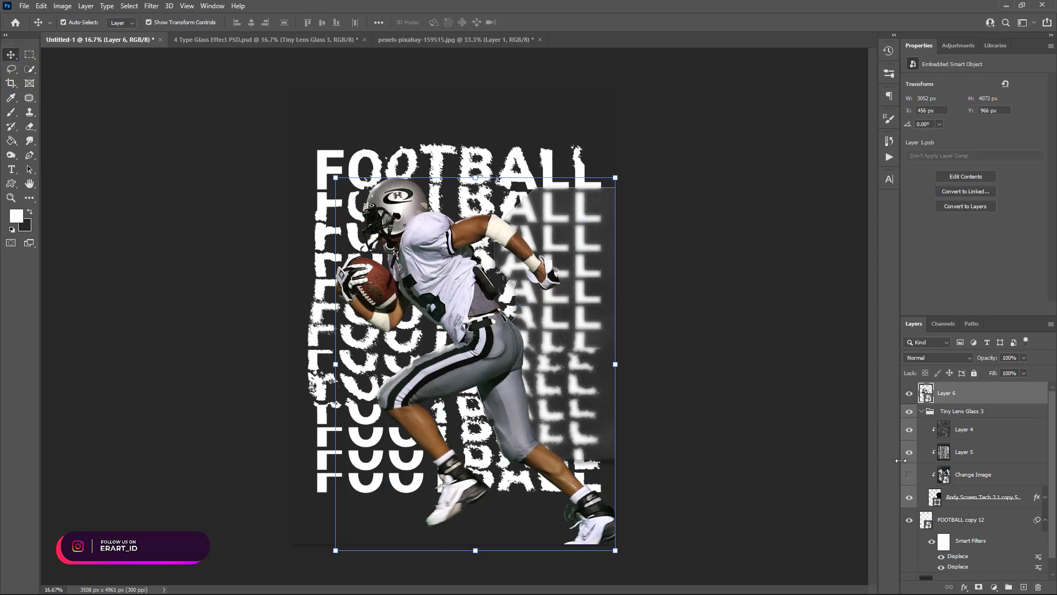
Collapse Tiny Lens Glass 3, add a layer mask to Layer 6 and load the FOOTBALL copy 12 outline as a selection.
{"action": "left_click", "coordinate": [921, 411]}
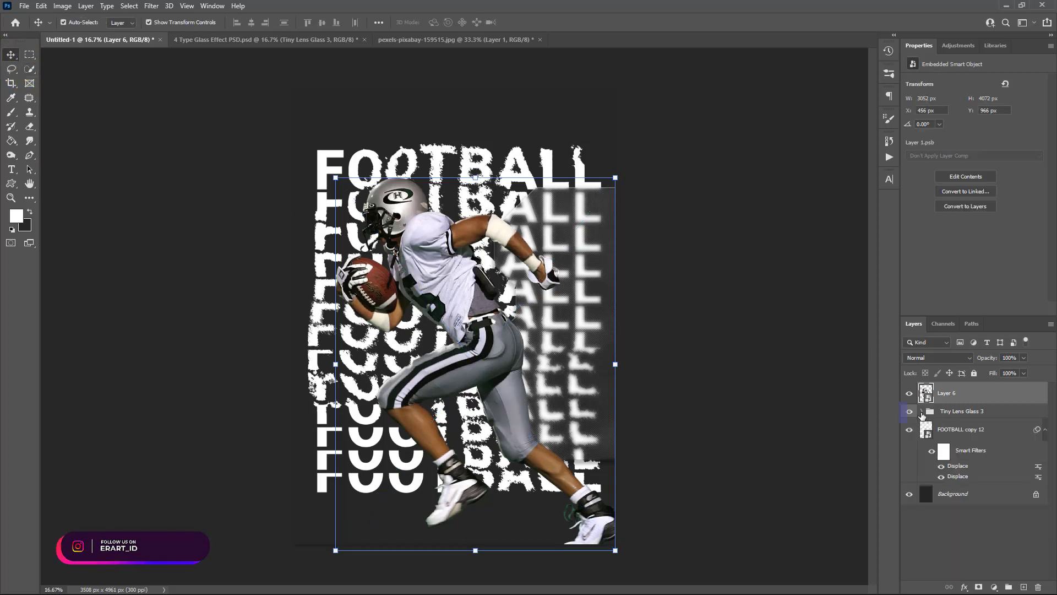
{"action": "key", "text": "ctrl+d"}
{"action": "left_click", "coordinate": [978, 587]}
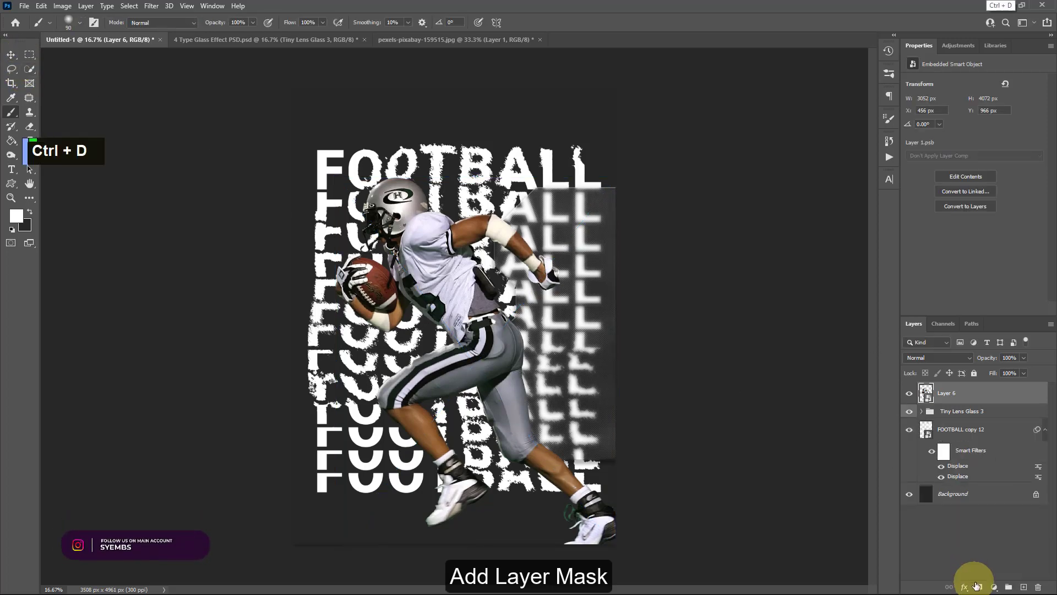
{"action": "key", "text": "b"}
{"action": "left_click", "coordinate": [926, 428], "text": "ctrl"}
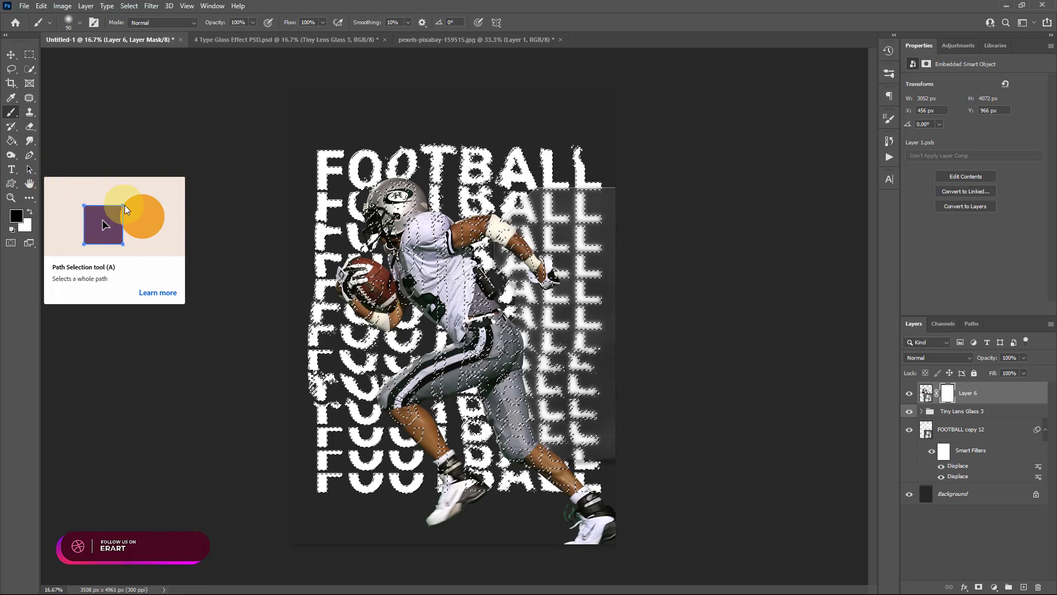
Brush black on the Layer 6 mask within the letters over the player's forward leg, and deselect.
{"action": "left_click", "coordinate": [11, 111]}
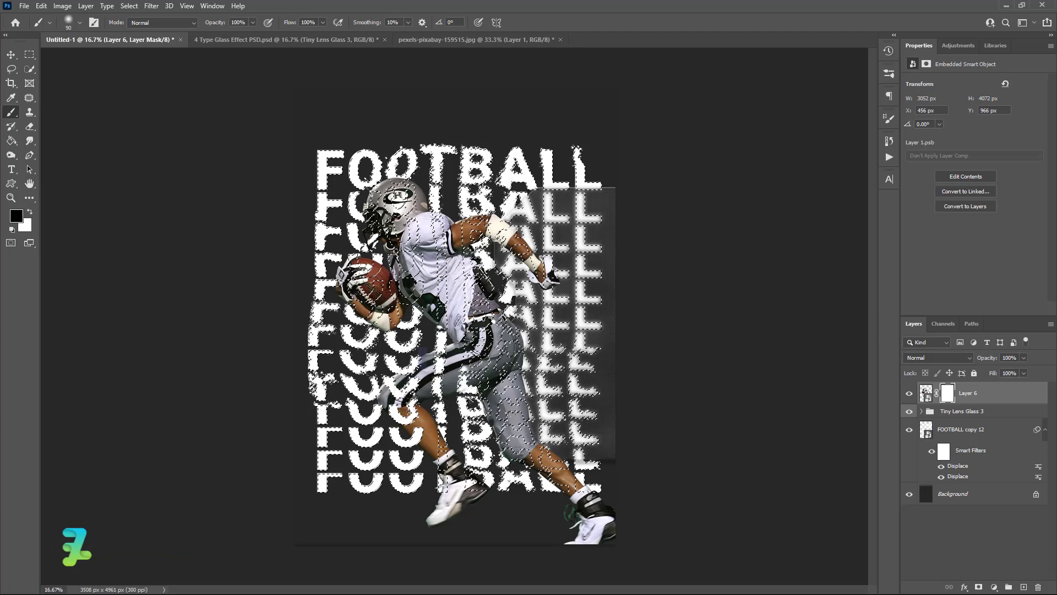
{"action": "left_click_drag", "start_coordinate": [469, 394], "coordinate": [466, 380]}
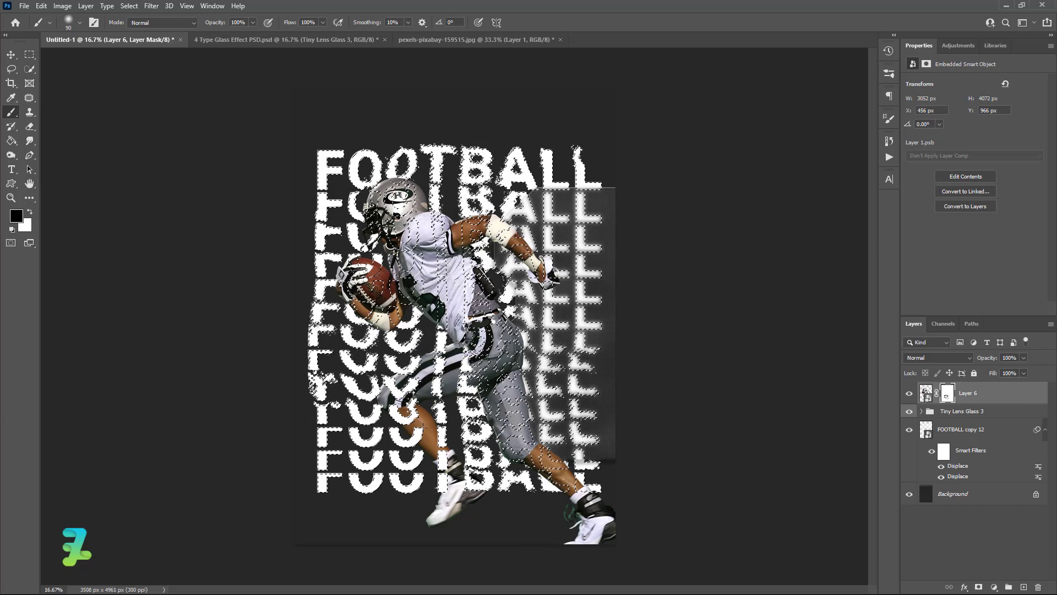
{"action": "key", "text": "ctrl+d"}
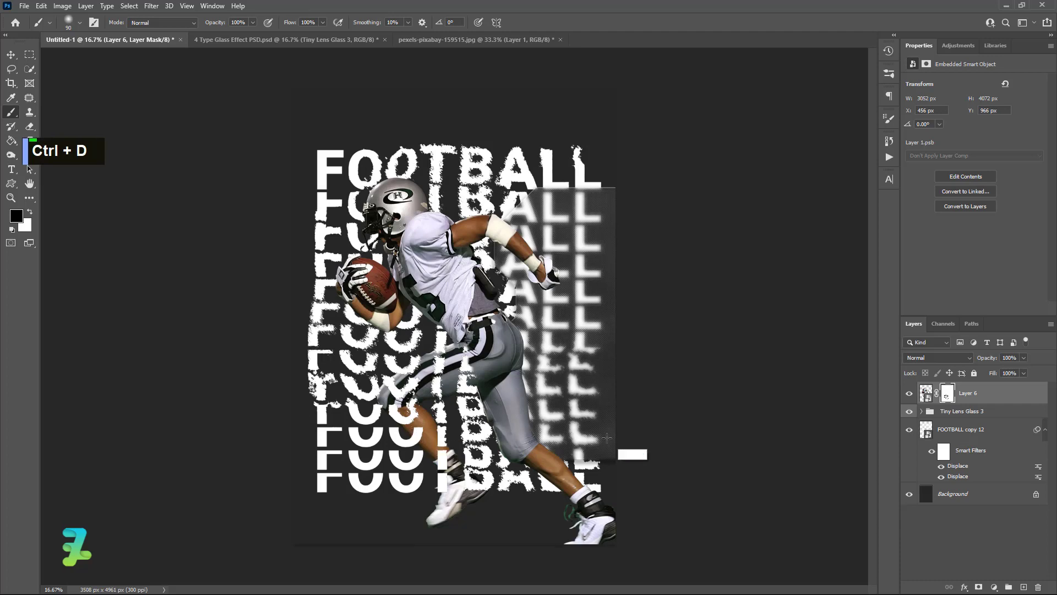
In 4 Type Glass Effect PSD.psd, hide Body Screen Tech Shape 3, show Body Screen Tech Shape 1 and select its Tiny Lens Glass 1 group.
{"action": "left_click", "coordinate": [246, 41]}
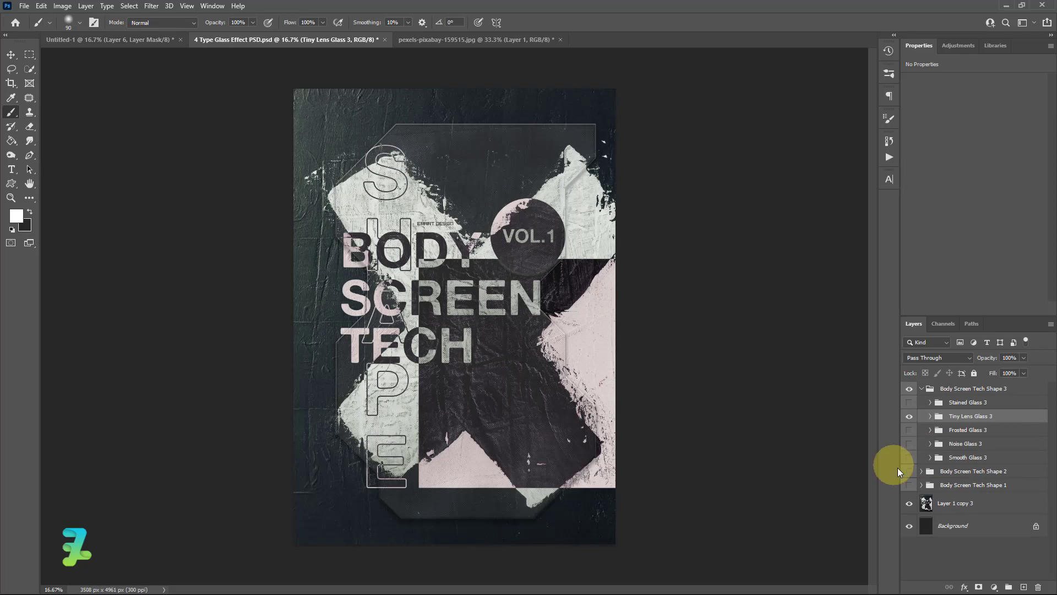
{"action": "left_click", "coordinate": [909, 388]}
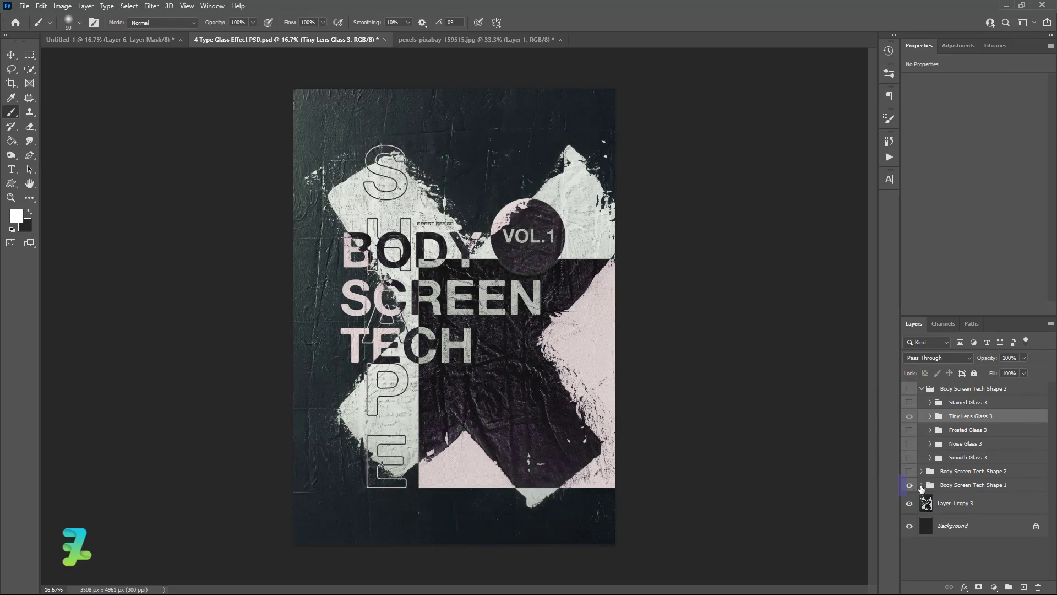
{"action": "left_click", "coordinate": [921, 485]}
{"action": "left_click", "coordinate": [943, 513]}
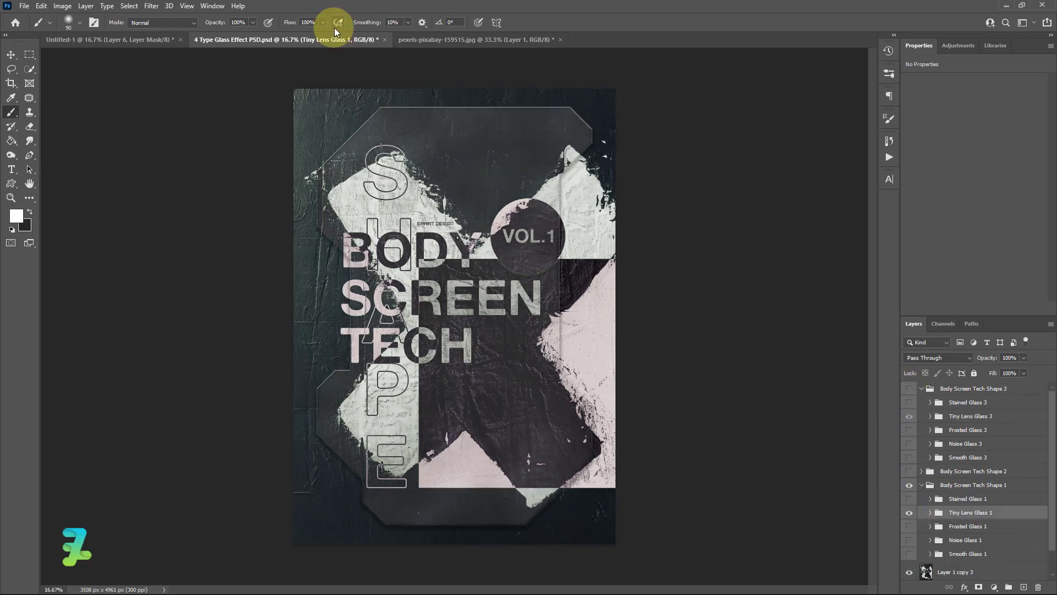
Copy the Tiny Lens Glass 1 group into the Untitled-1 poster, dock the glass effect document again and return to the poster.
{"action": "right_click", "coordinate": [315, 40]}
{"action": "left_click", "coordinate": [336, 23]}
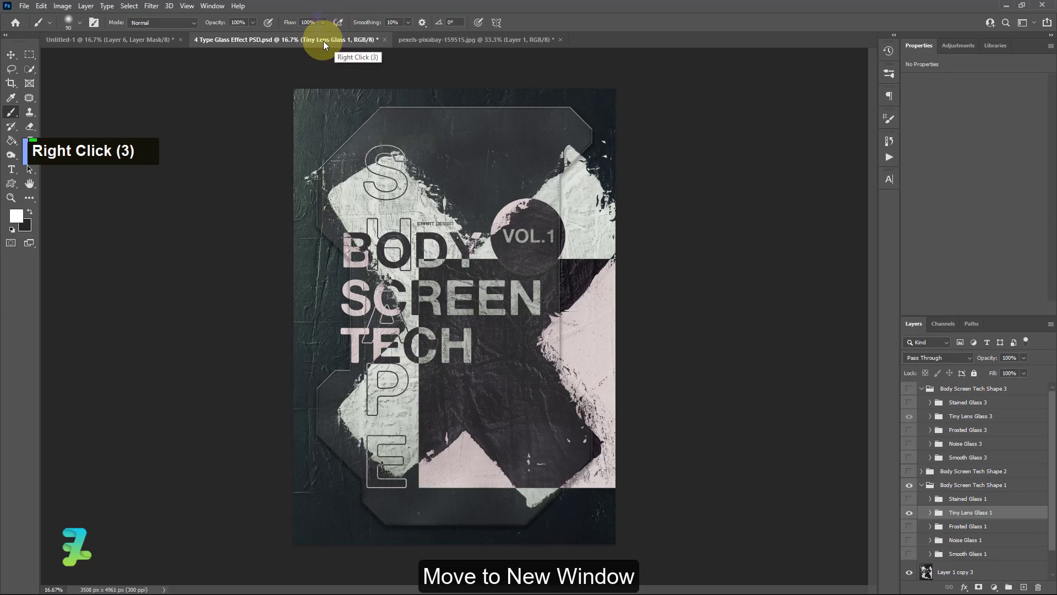
{"action": "right_click", "coordinate": [323, 40]}
{"action": "left_click", "coordinate": [347, 97]}
{"action": "left_click_drag", "start_coordinate": [943, 512], "coordinate": [386, 306]}
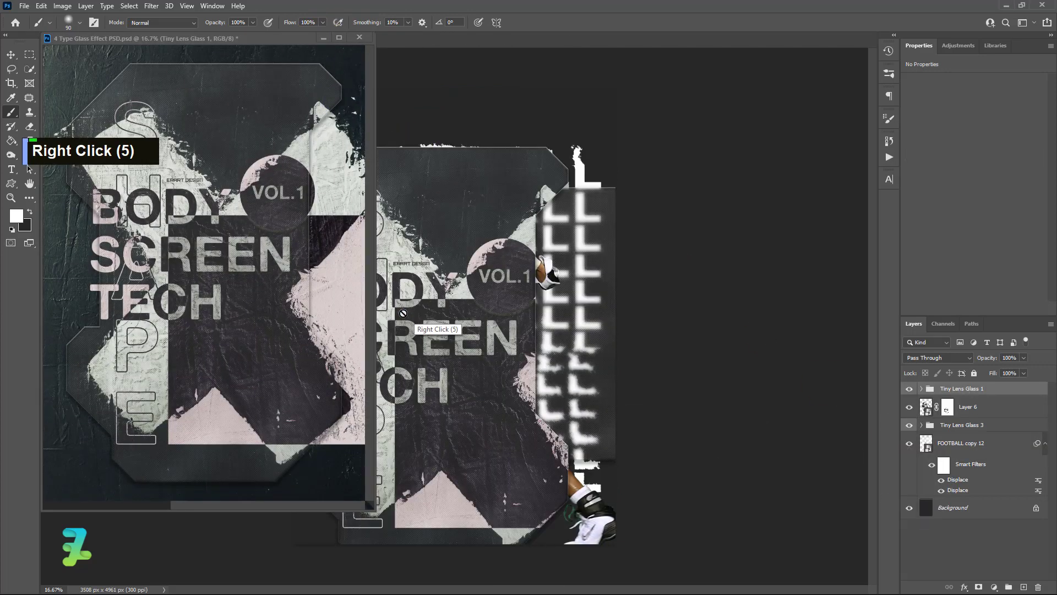
{"action": "left_click_drag", "start_coordinate": [326, 44], "coordinate": [416, 36]}
{"action": "left_click", "coordinate": [118, 36]}
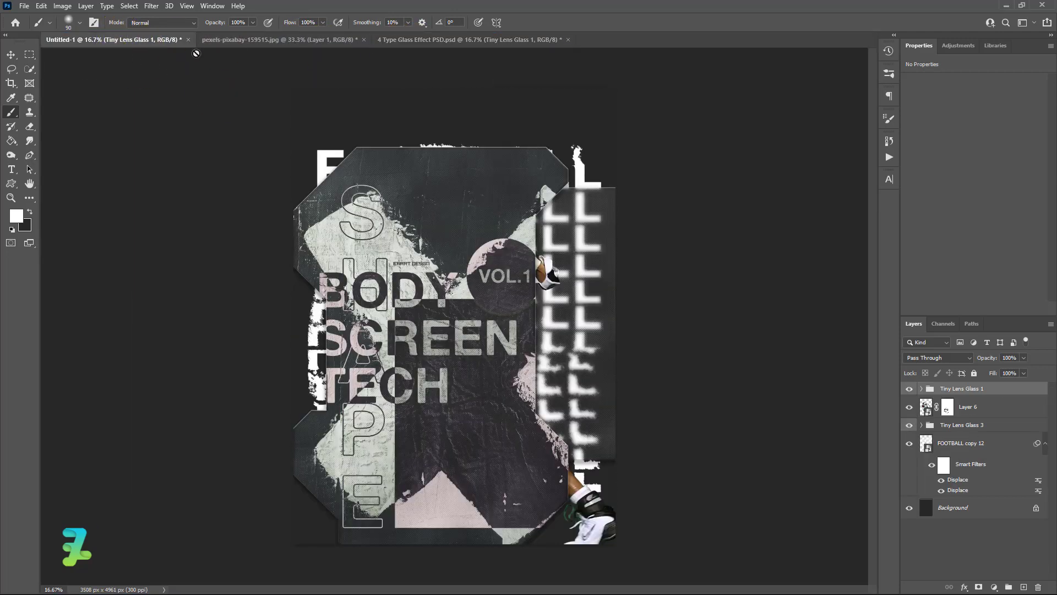
{"action": "left_click", "coordinate": [138, 40]}
With Tiny Lens Glass 1 hidden, stamp the visible layers above Layer 6, and show the group again with its Change Image layer hidden.
{"action": "left_click", "coordinate": [908, 390]}
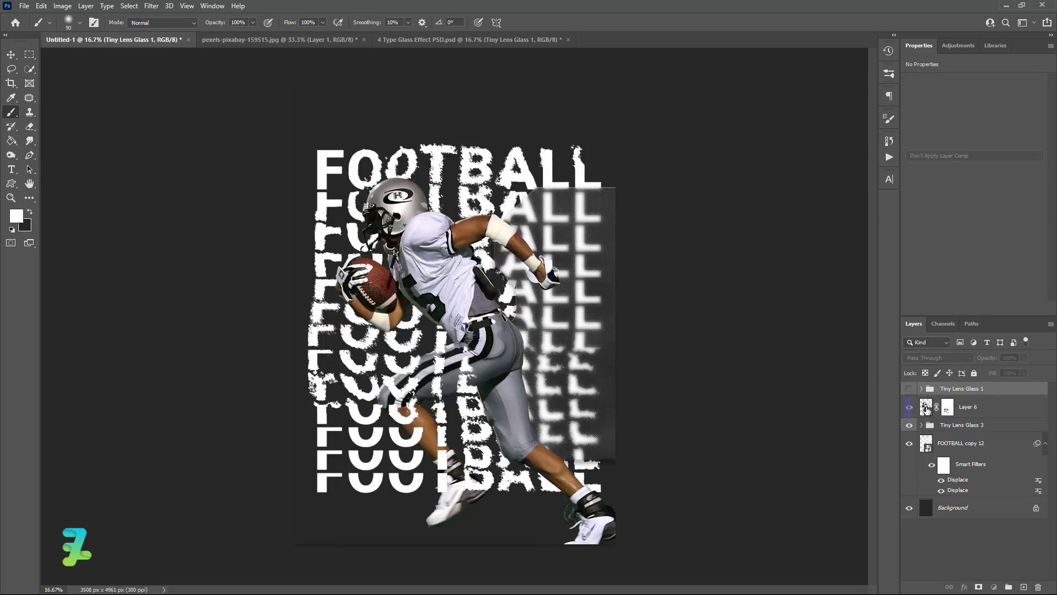
{"action": "left_click", "coordinate": [926, 408]}
{"action": "key", "text": "ctrl+shift+alt+e"}
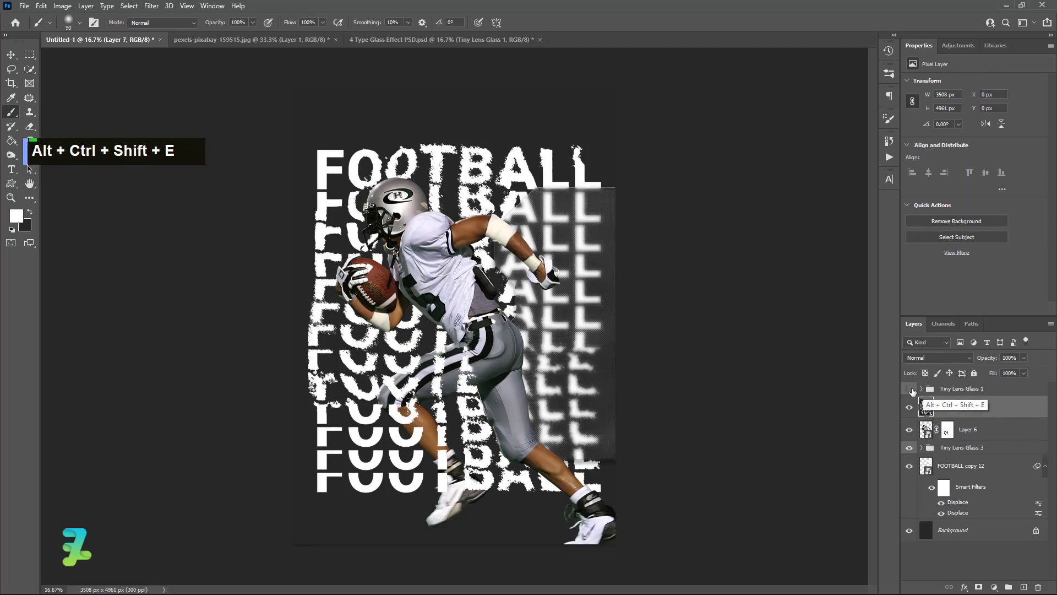
{"action": "double_click", "coordinate": [911, 390]}
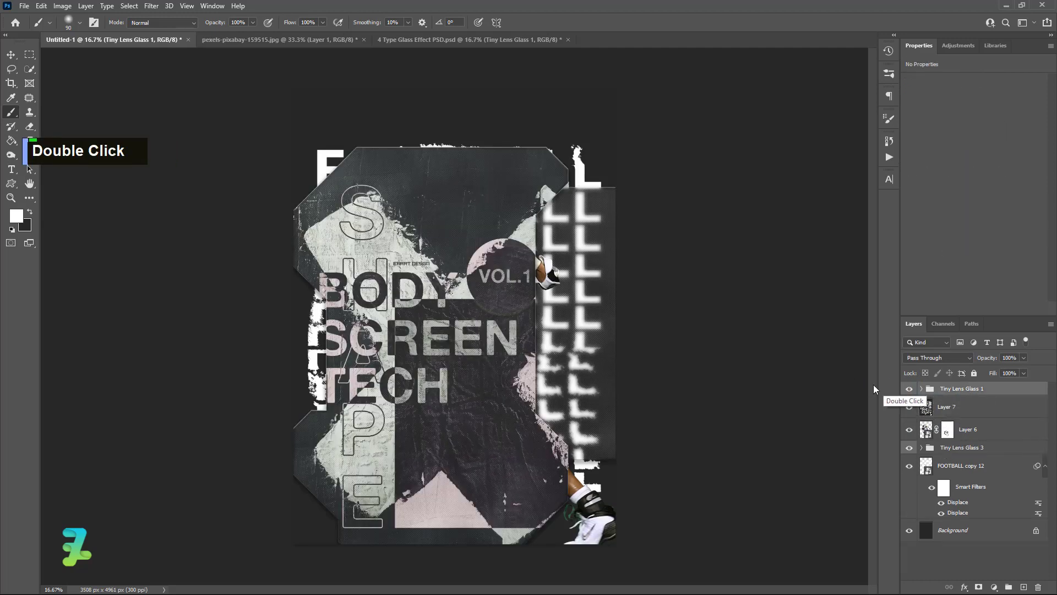
{"action": "left_click", "coordinate": [920, 392]}
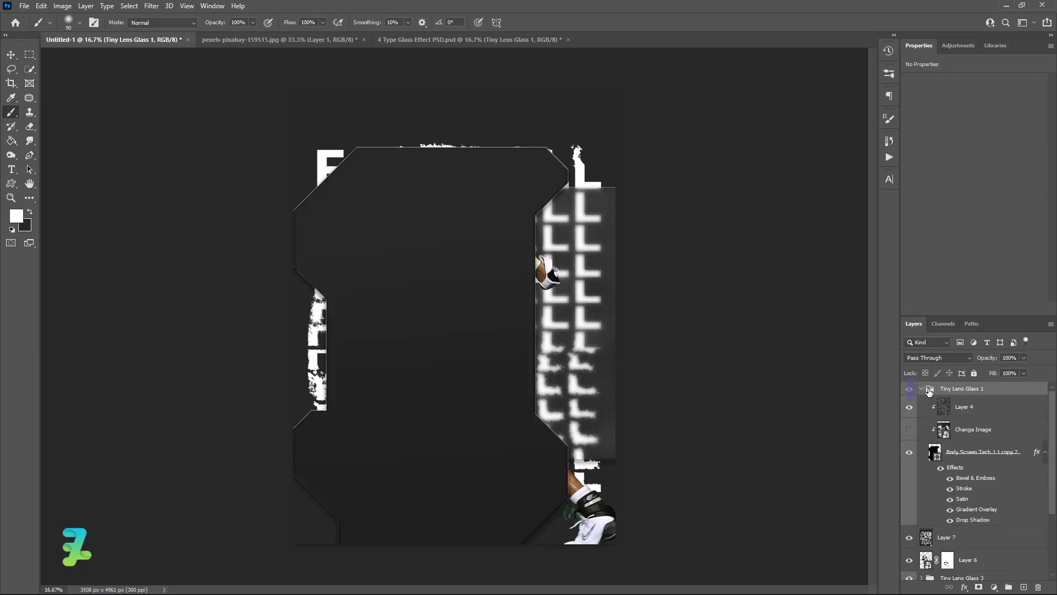
{"action": "left_click", "coordinate": [921, 389]}
Rotate the Tiny Lens Glass 1 group 90°, scale it to about 47% by 53%, and place it over the poster's lower-left area.
{"action": "key", "text": "ctrl+t"}
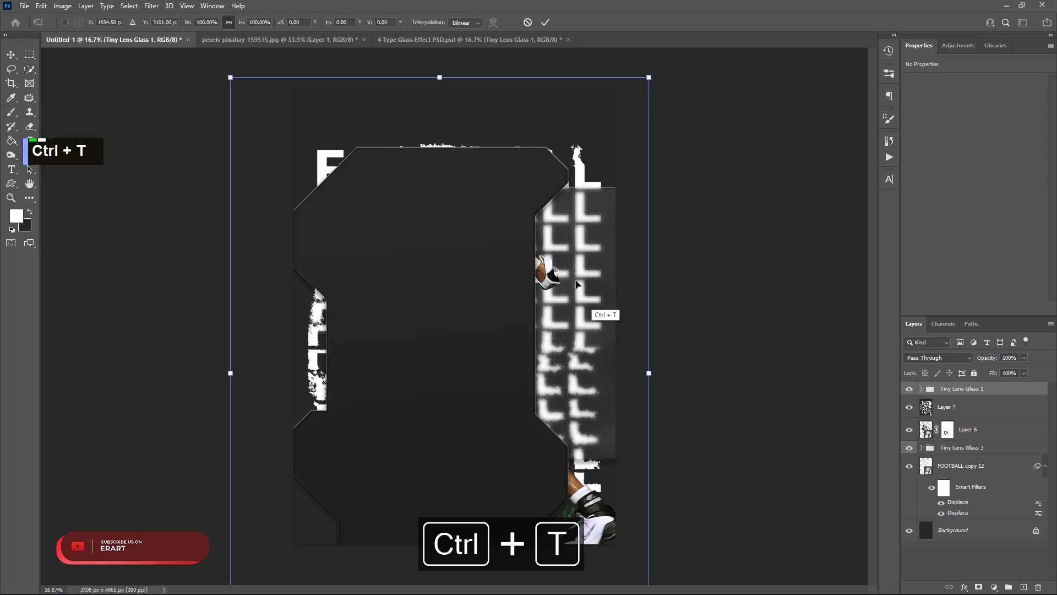
{"action": "left_click_drag", "start_coordinate": [696, 160], "coordinate": [687, 503]}
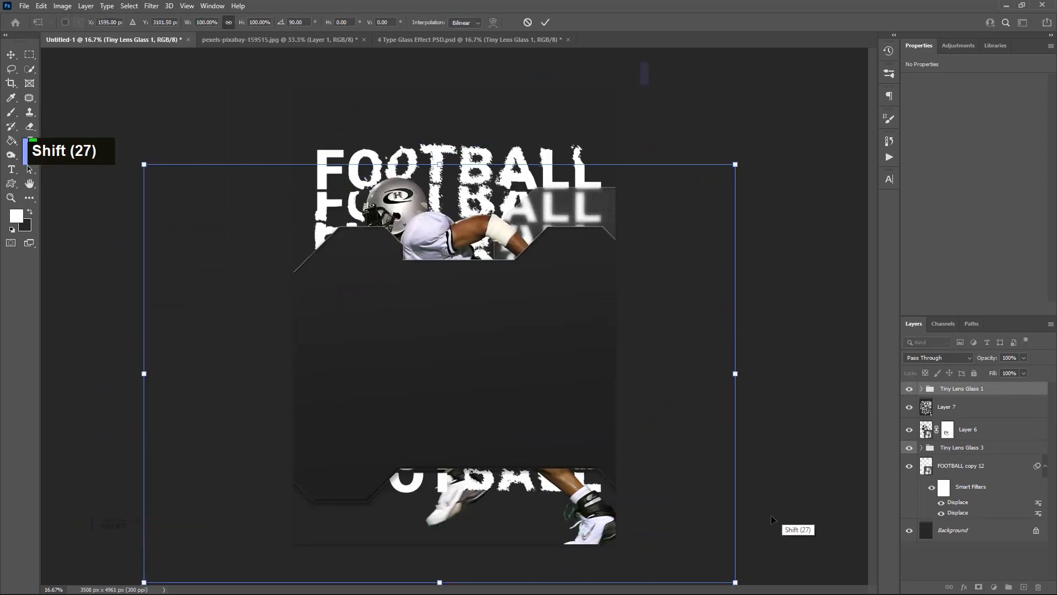
{"action": "left_click_drag", "start_coordinate": [736, 575], "coordinate": [361, 302]}
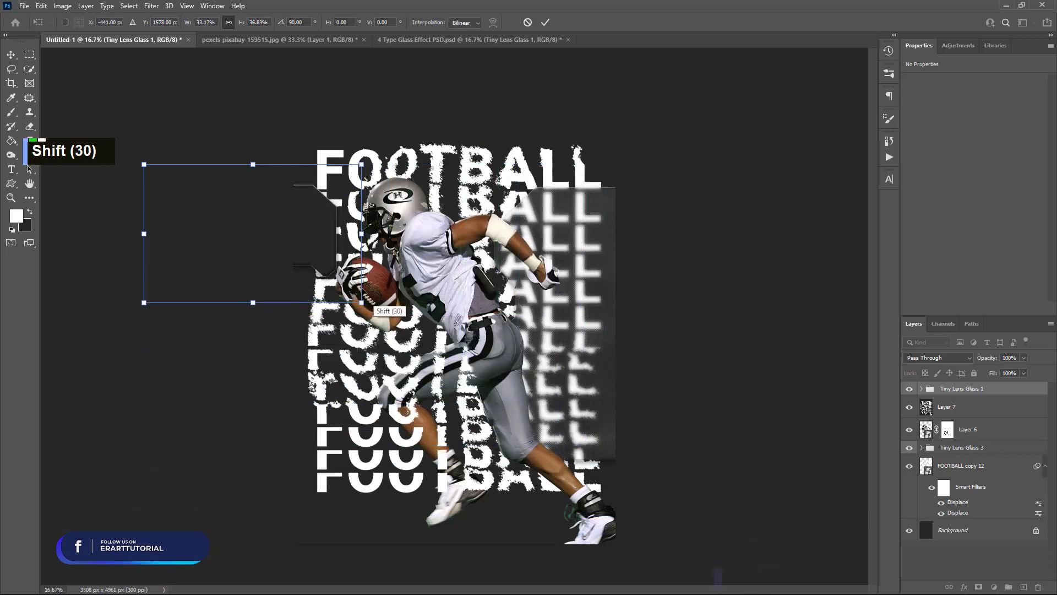
{"action": "left_click_drag", "start_coordinate": [310, 228], "coordinate": [436, 468]}
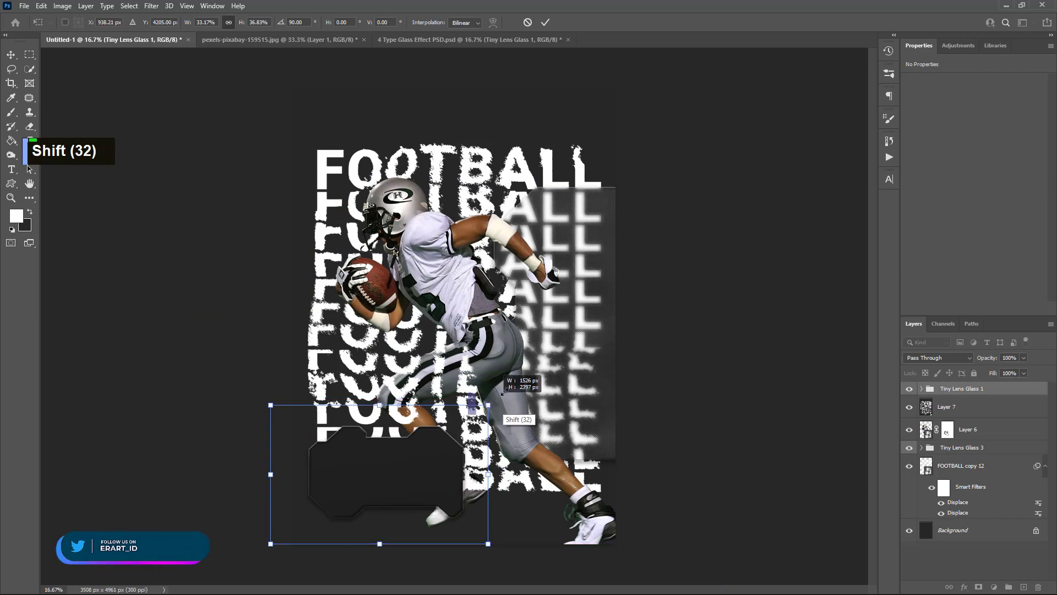
{"action": "left_click_drag", "start_coordinate": [503, 392], "coordinate": [589, 329]}
{"action": "left_click_drag", "start_coordinate": [475, 419], "coordinate": [456, 445]}
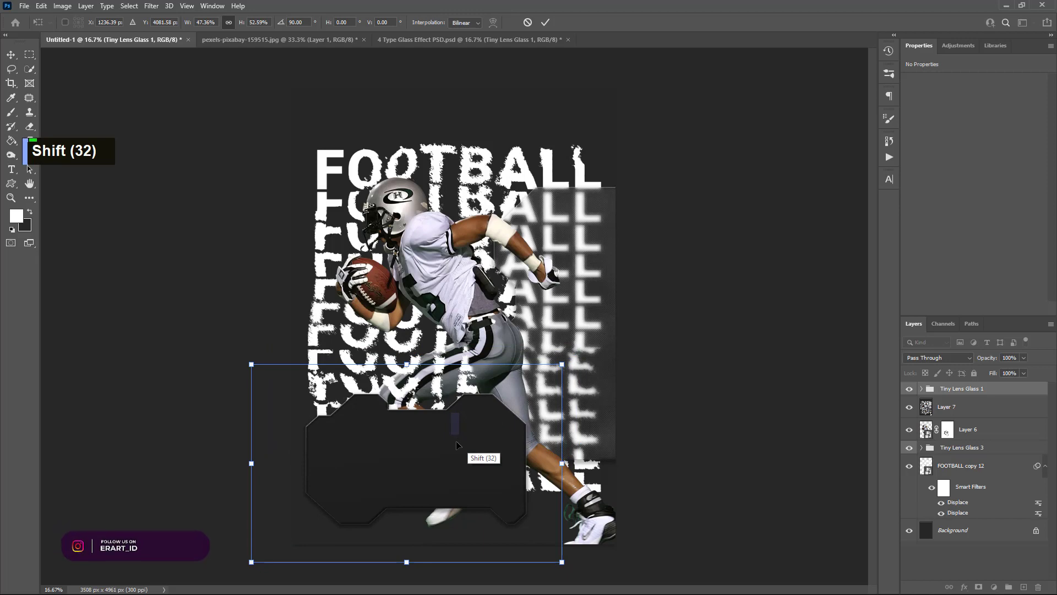
{"action": "left_click", "coordinate": [11, 55]}
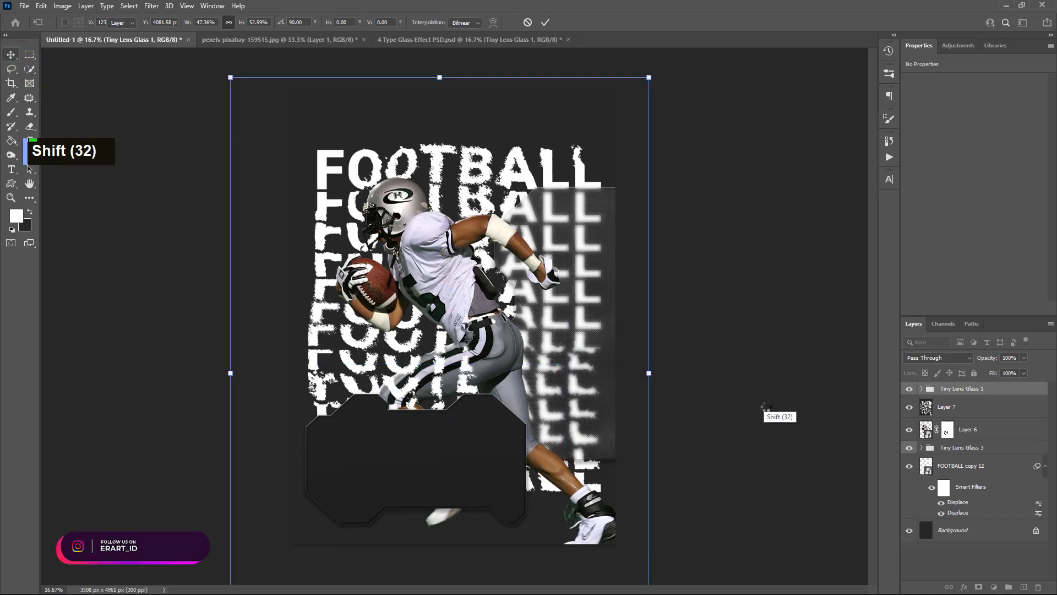
Move Layer 7 into the Tiny Lens Glass 1 group as a clipped layer between Layer 4 and Change Image, and deselect.
{"action": "left_click", "coordinate": [921, 388]}
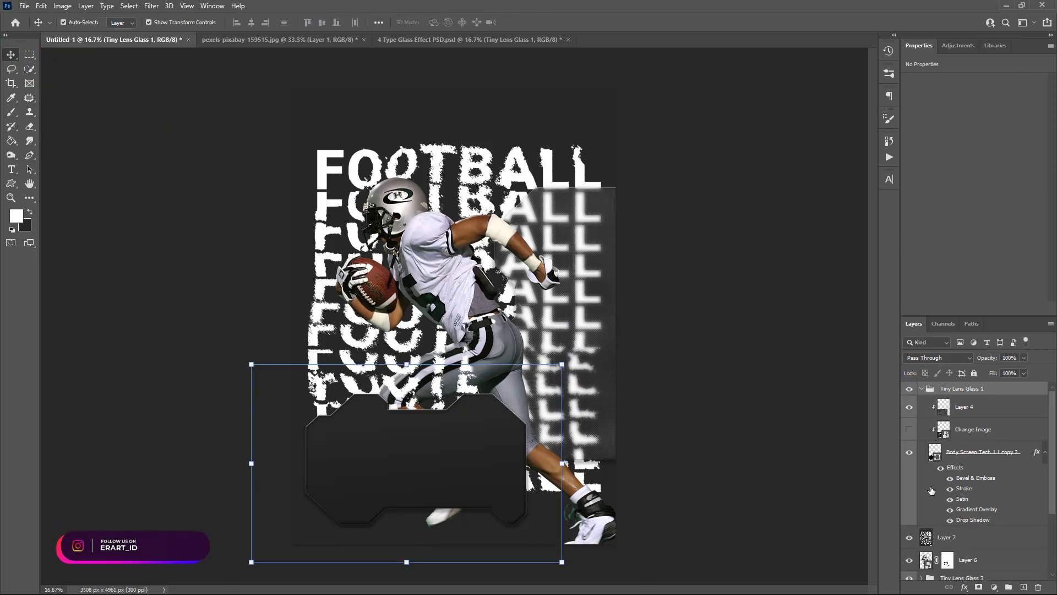
{"action": "left_click_drag", "start_coordinate": [928, 538], "coordinate": [951, 423]}
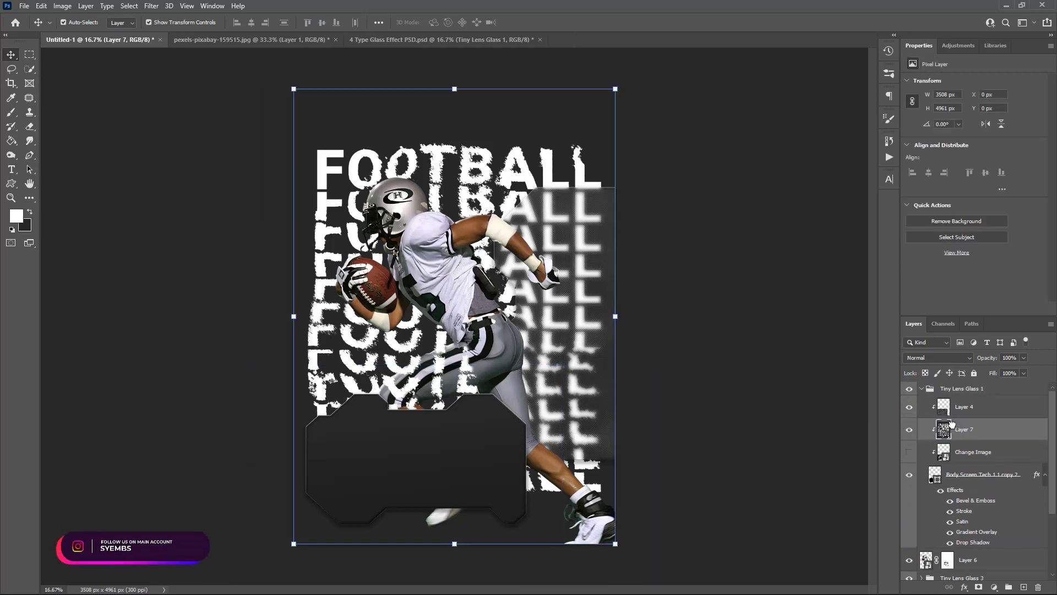
{"action": "left_click", "coordinate": [738, 397]}
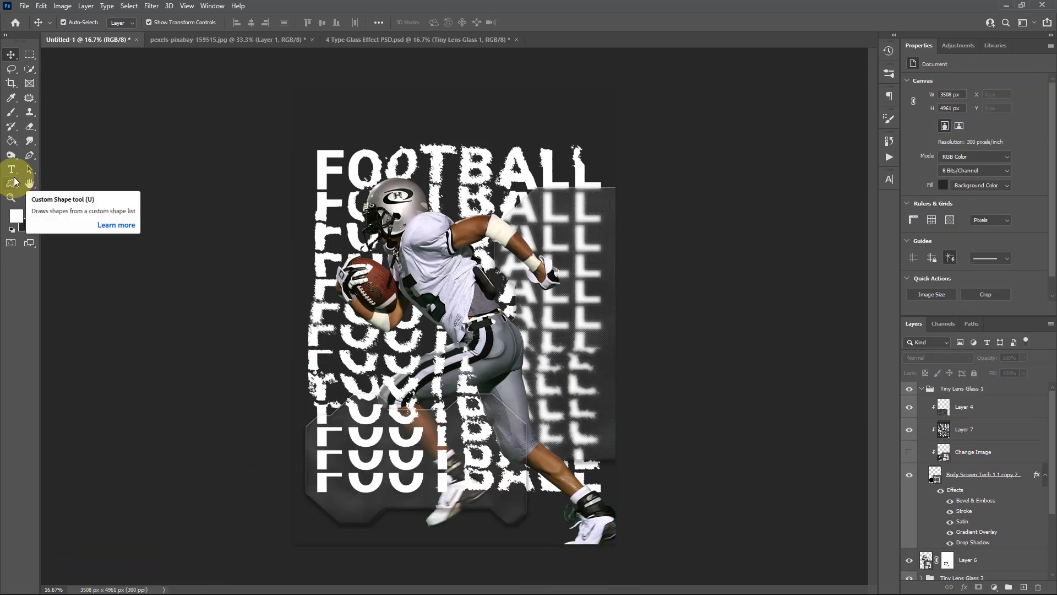
Add the text "Pro Player" in 120 pt Roboto Black above the top FOOTBALL row and select all of it.
{"action": "left_click", "coordinate": [12, 169]}
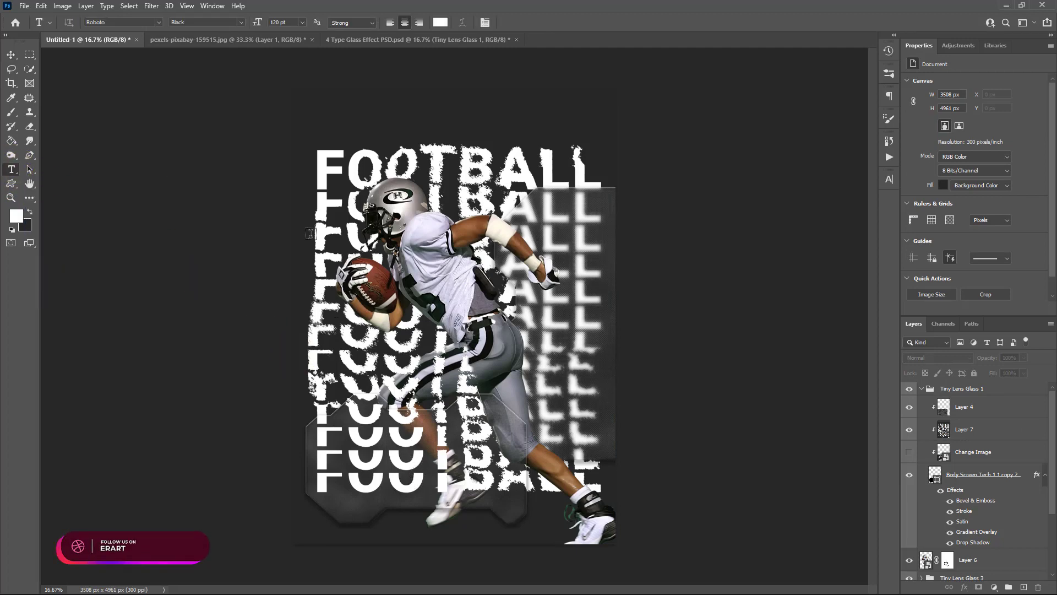
{"action": "left_click", "coordinate": [352, 128]}
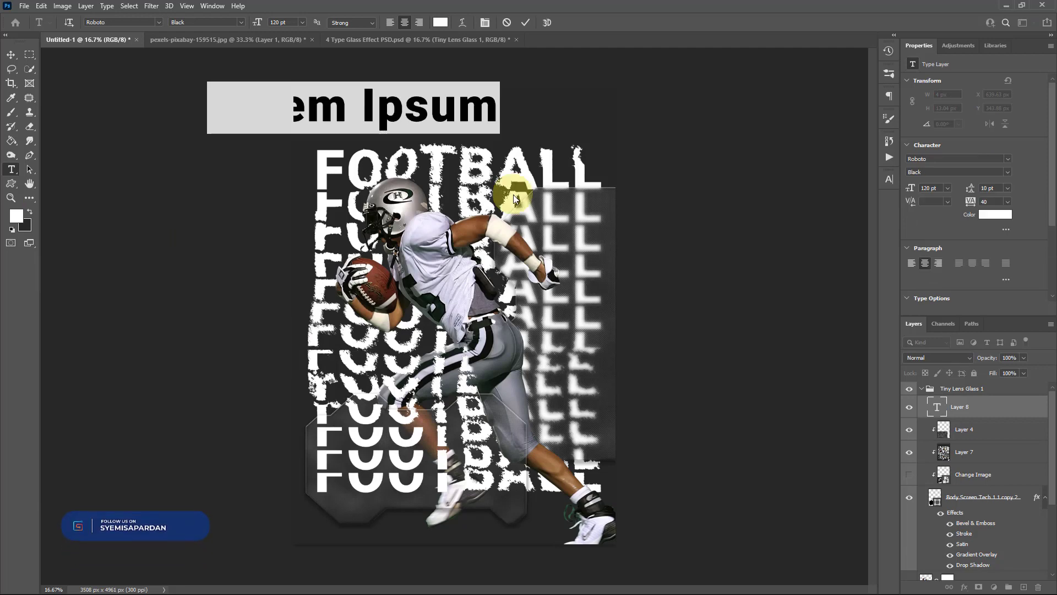
{"action": "type", "text": "pRO"}
{"action": "key", "text": "ctrl+a"}
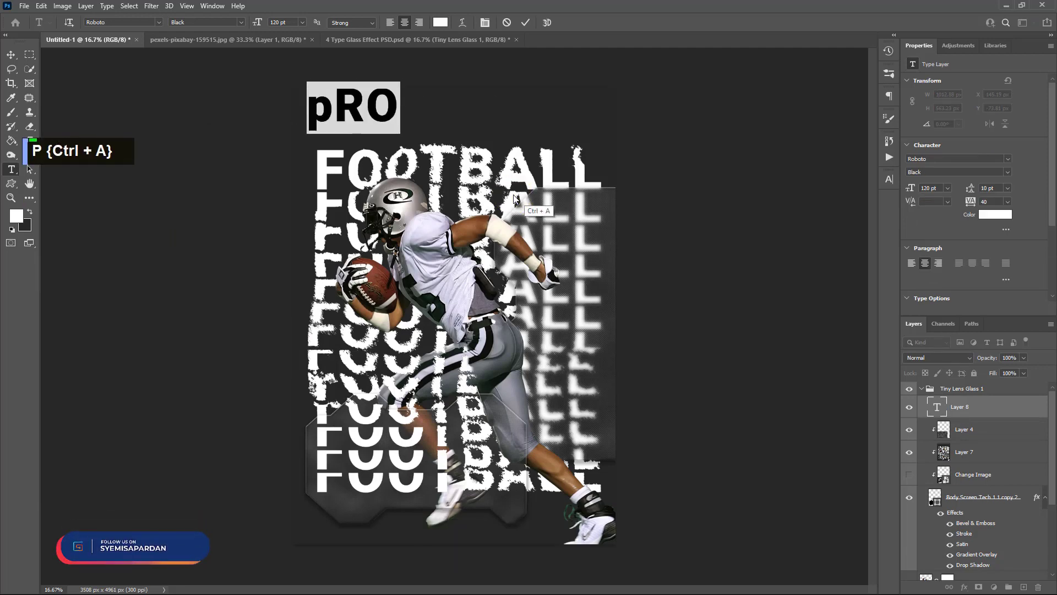
{"action": "type", "text": "Pro P"}
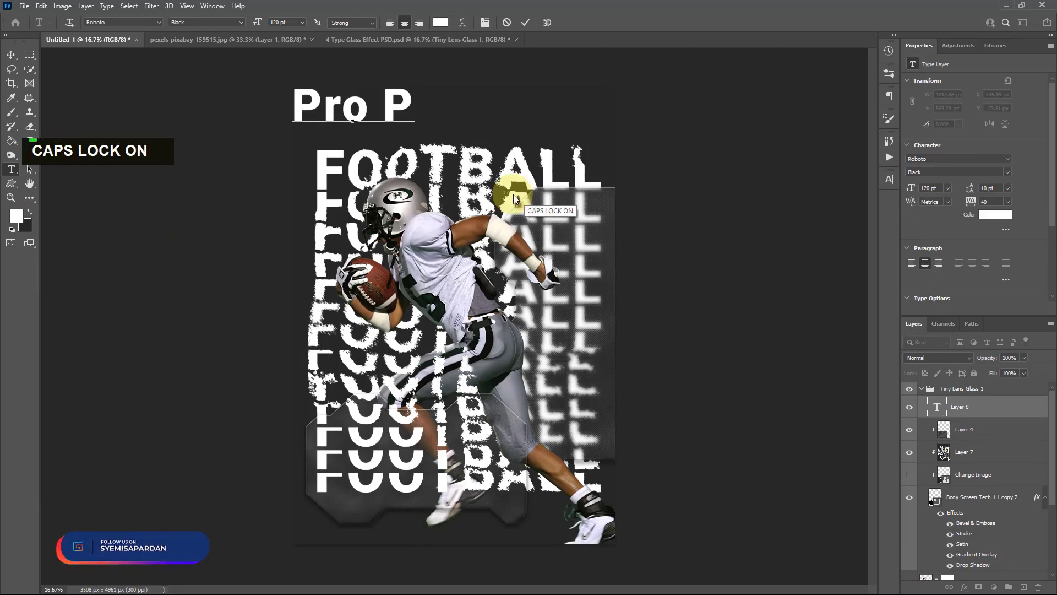
{"action": "type", "text": "layer"}
{"action": "key", "text": "ctrl+a"}
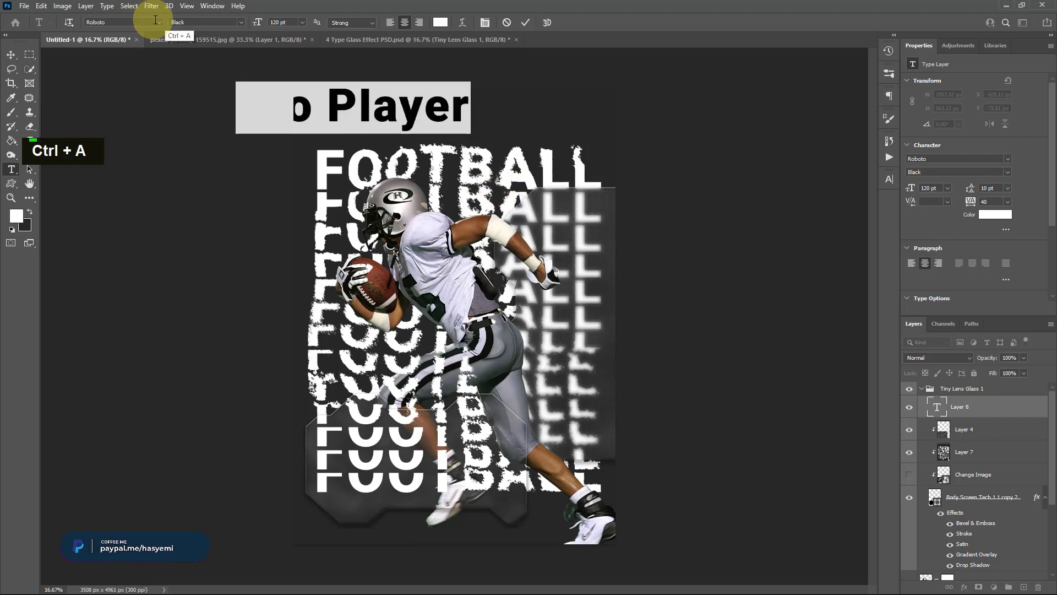
Change the Pro Player text's font to Foxlite Script and move it onto the lower glass shape.
{"action": "left_click", "coordinate": [156, 22]}
{"action": "left_click", "coordinate": [164, 66]}
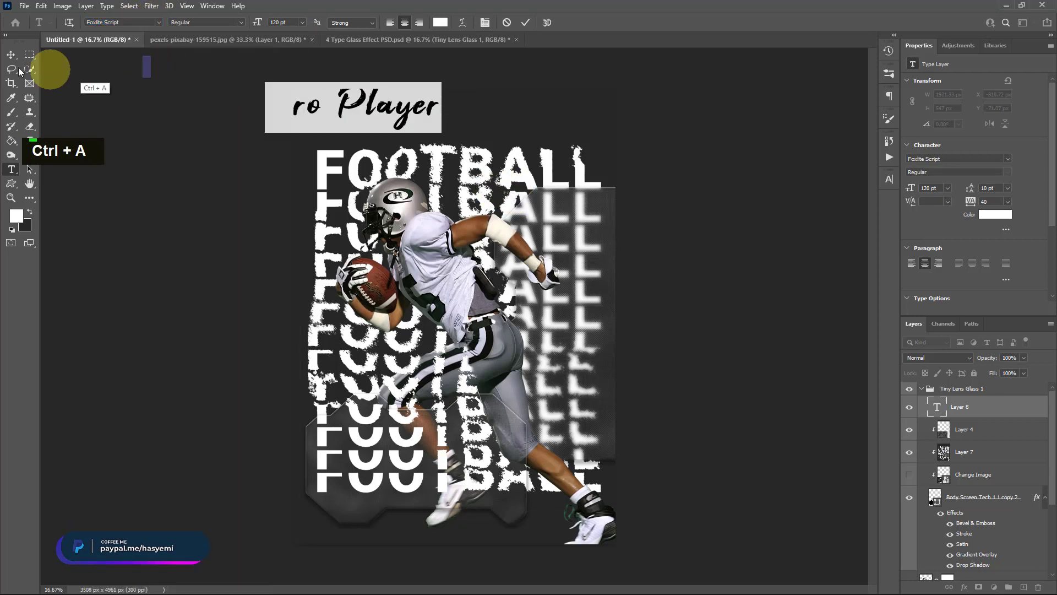
{"action": "left_click", "coordinate": [9, 60]}
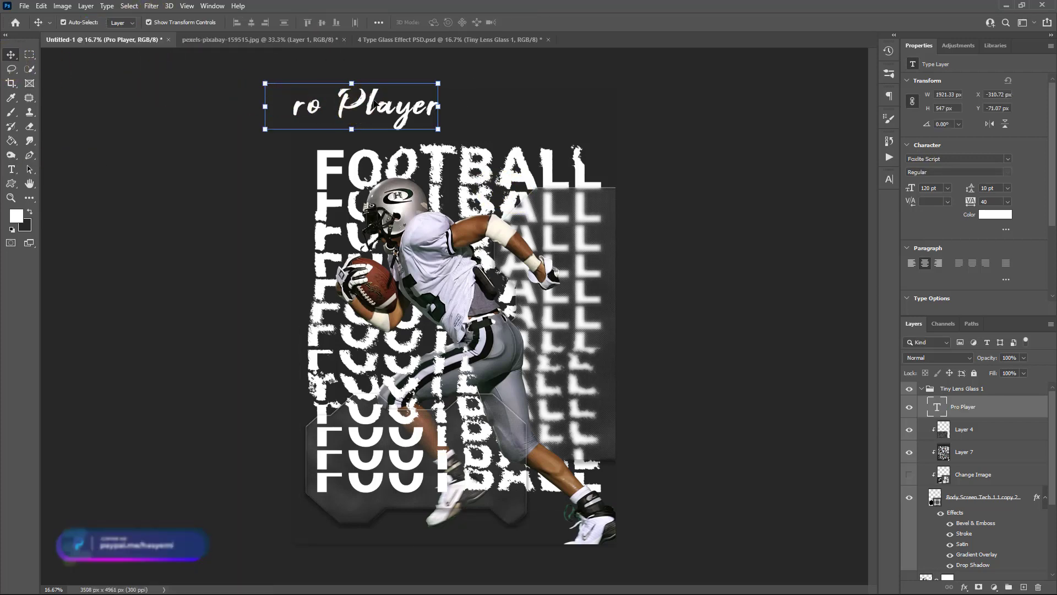
{"action": "left_click_drag", "start_coordinate": [373, 102], "coordinate": [443, 451]}
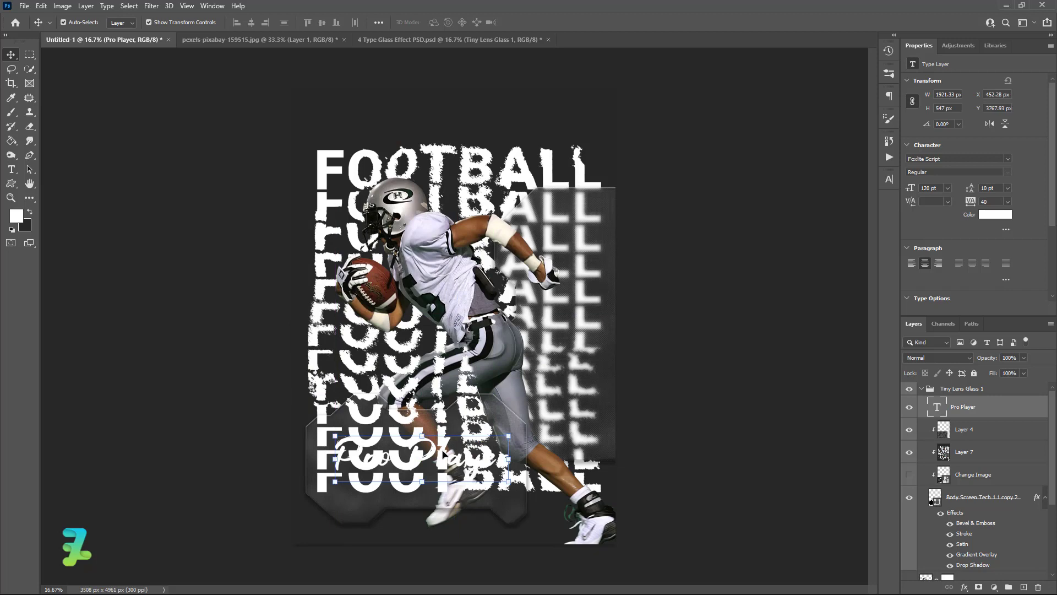
Replace the wording on the lower glass shape with "Epic Game".
{"action": "double_click", "coordinate": [444, 454]}
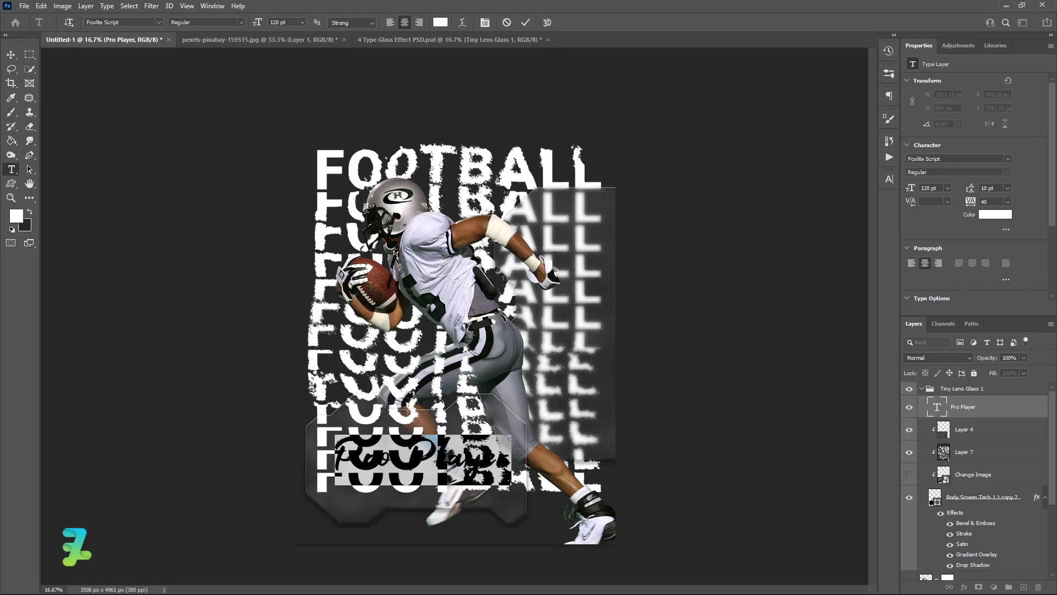
{"action": "key", "text": "Caps_Lock"}
{"action": "type", "text": "Z"}
{"action": "key", "text": "Caps_Lock"}
{"action": "type", "text": "ip"}
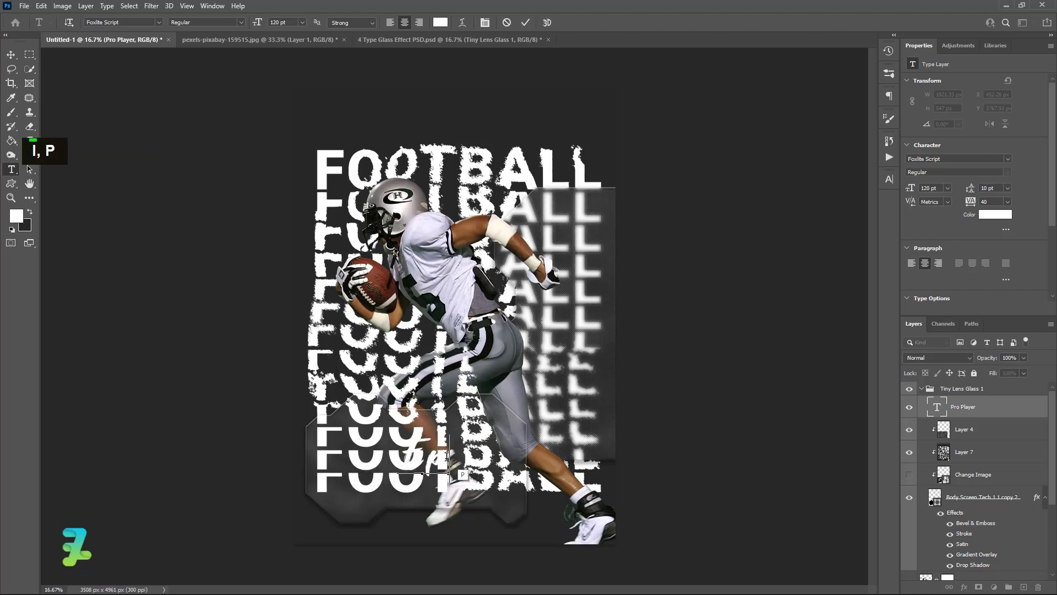
{"action": "type", "text": "c"}
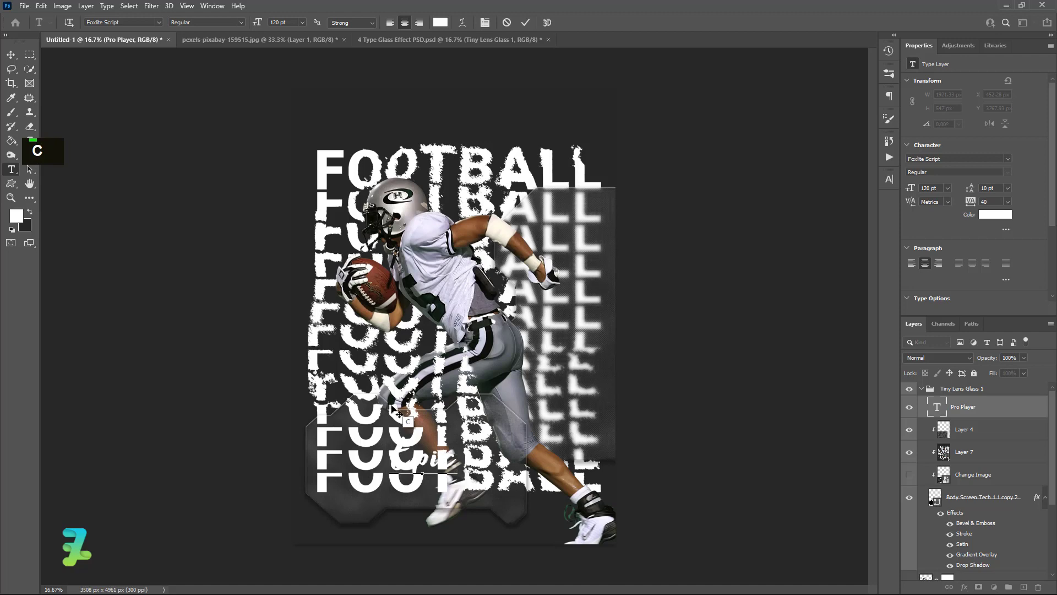
{"action": "type", "text": " Game"}
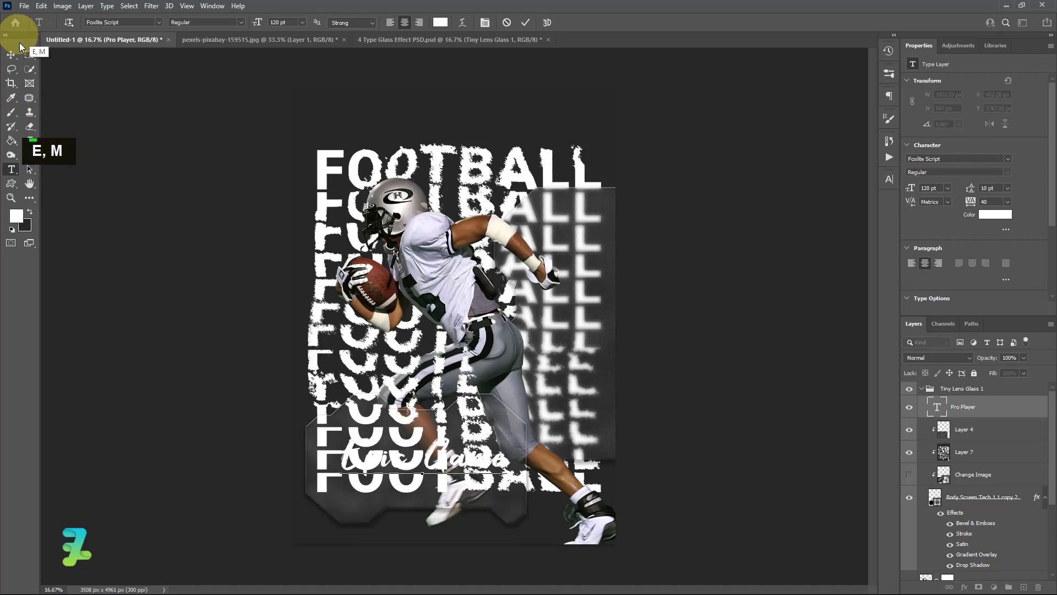
Color the Epic Game text yellow-orange (#ffc000) and shift it slightly lower on the glass shape.
{"action": "key", "text": "ctrl+a"}
{"action": "left_click", "coordinate": [16, 215]}
{"action": "left_click_drag", "start_coordinate": [184, 176], "coordinate": [207, 125]}
{"action": "left_click_drag", "start_coordinate": [223, 240], "coordinate": [221, 248]}
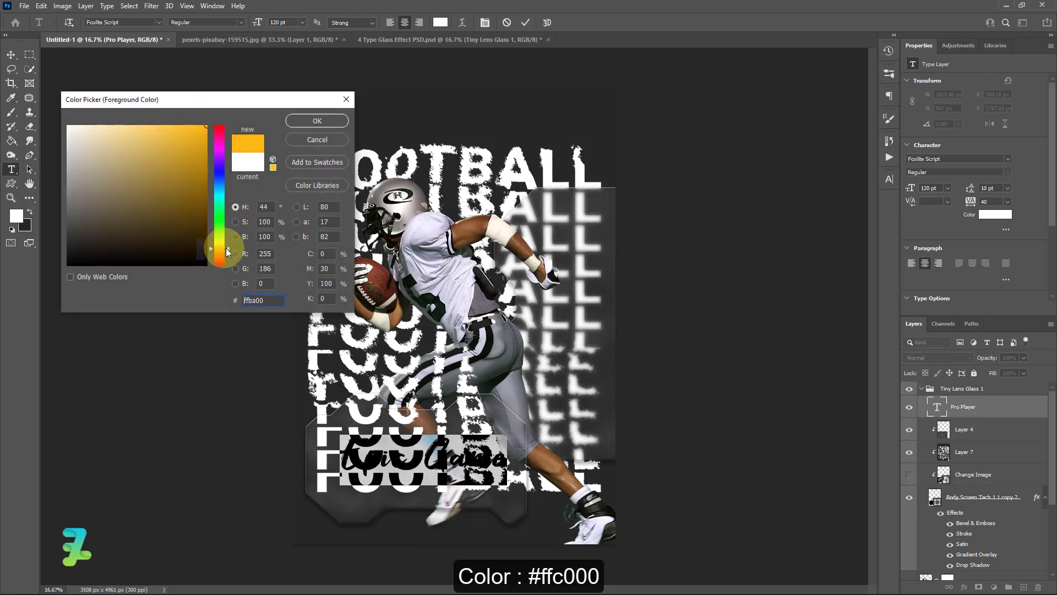
{"action": "left_click", "coordinate": [332, 120]}
{"action": "left_click", "coordinate": [11, 54]}
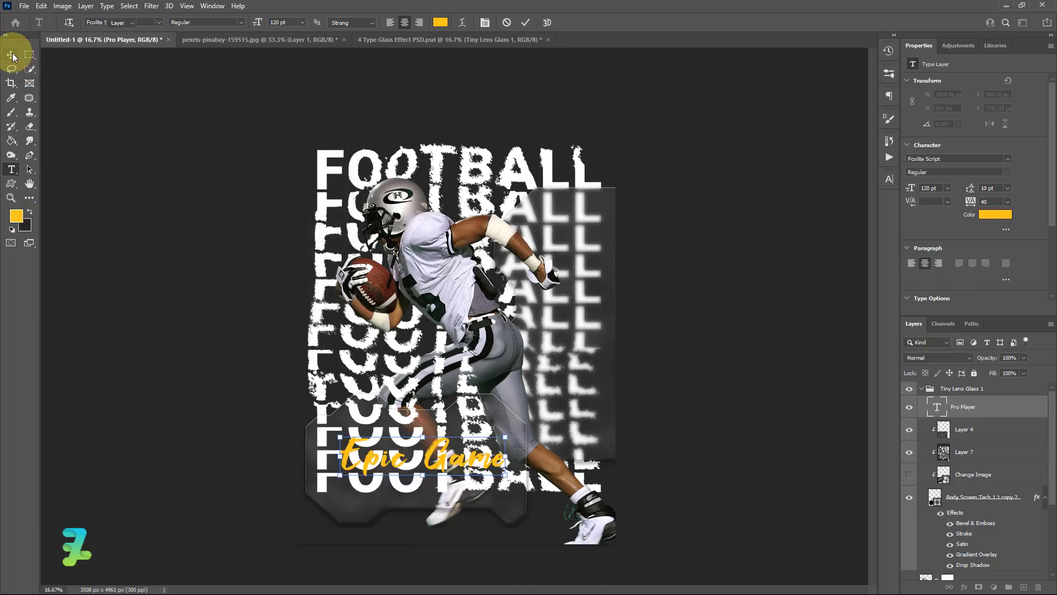
{"action": "left_click_drag", "start_coordinate": [442, 460], "coordinate": [435, 477]}
Apply a Gaussian Blur with a radius of 66.8 pixels to Layer 7 in the Tiny Lens Glass 1 group, and deselect.
{"action": "left_click", "coordinate": [942, 457]}
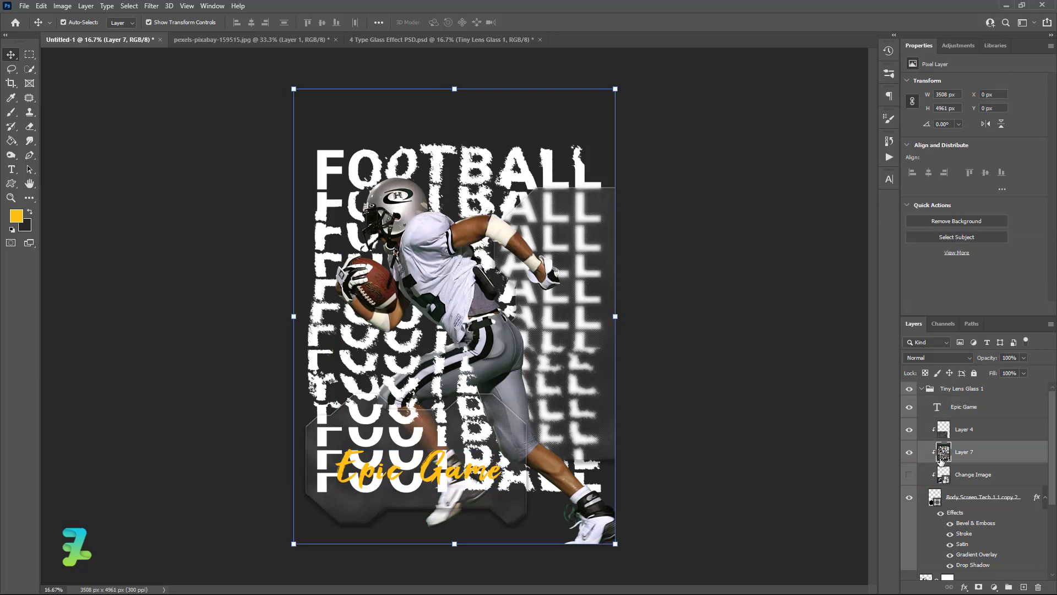
{"action": "left_click", "coordinate": [152, 6]}
{"action": "mouse_move", "coordinate": [236, 148]}
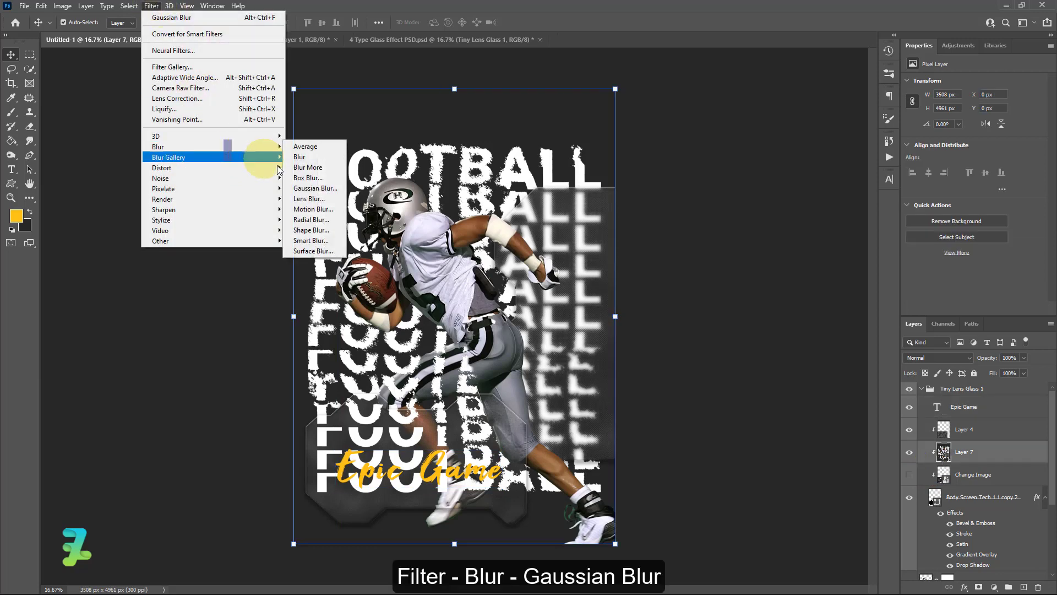
{"action": "left_click", "coordinate": [309, 188]}
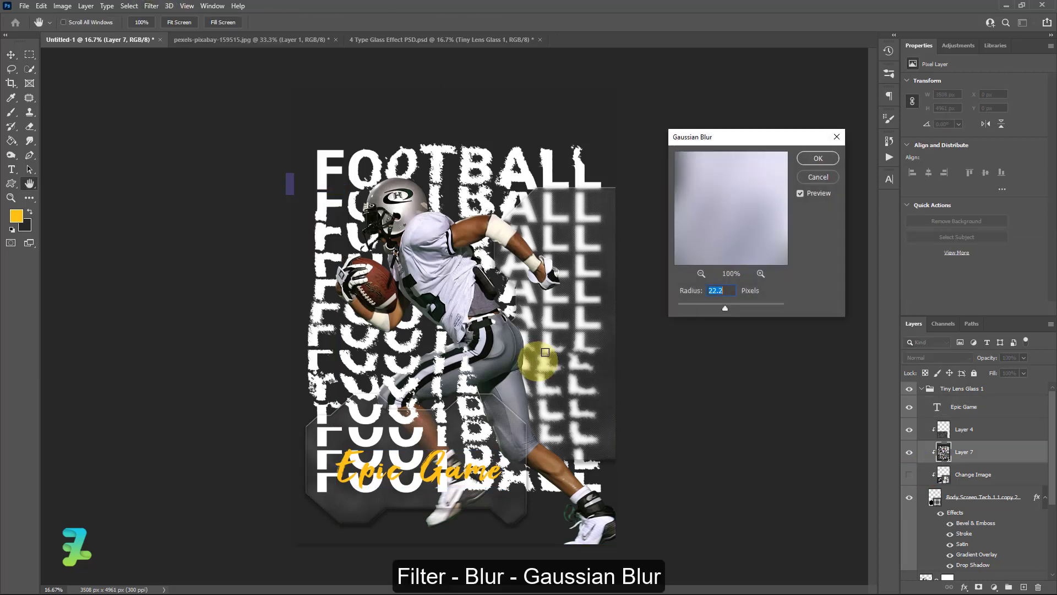
{"action": "left_click", "coordinate": [738, 305]}
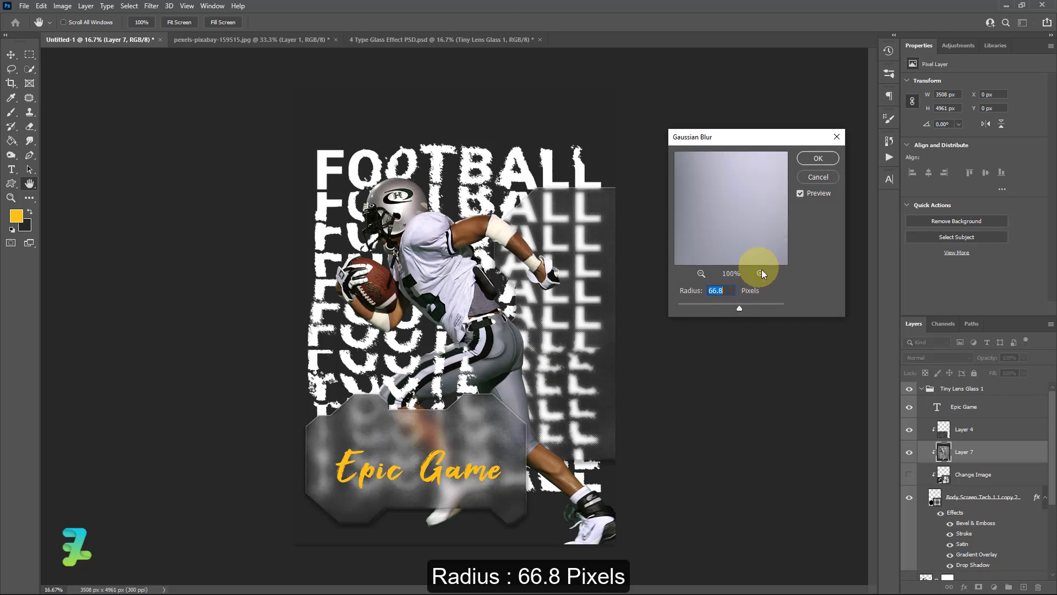
{"action": "left_click", "coordinate": [816, 160]}
{"action": "key", "text": "v"}
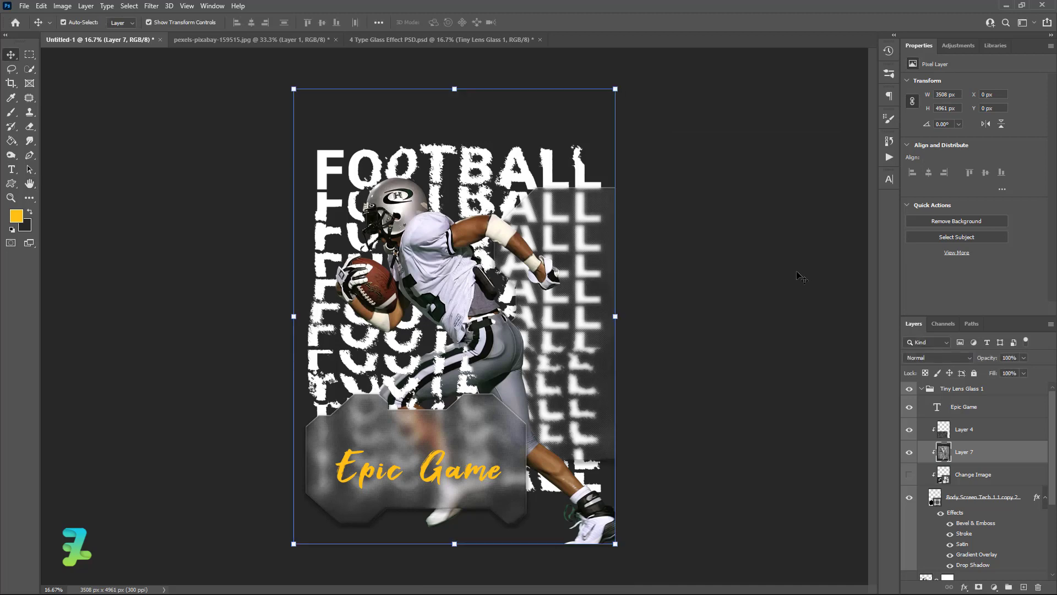
{"action": "left_click", "coordinate": [799, 276]}
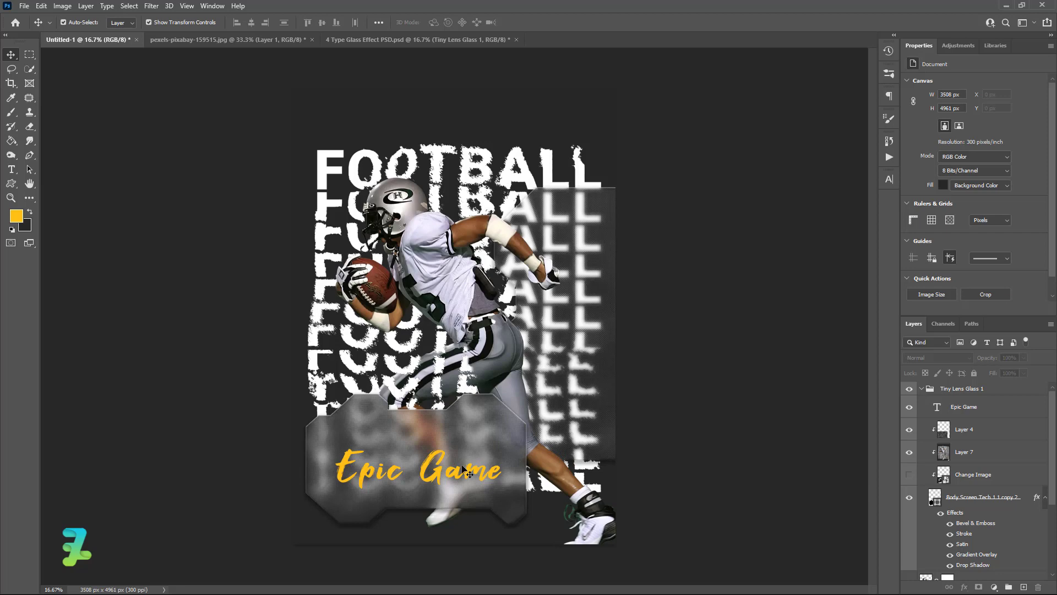
Delete the Epic Game text layer from the Tiny Lens Glass 1 group.
{"action": "left_click_drag", "start_coordinate": [457, 474], "coordinate": [458, 472]}
{"action": "key", "text": "ctrl+c"}
{"action": "key", "text": "ctrl+c"}
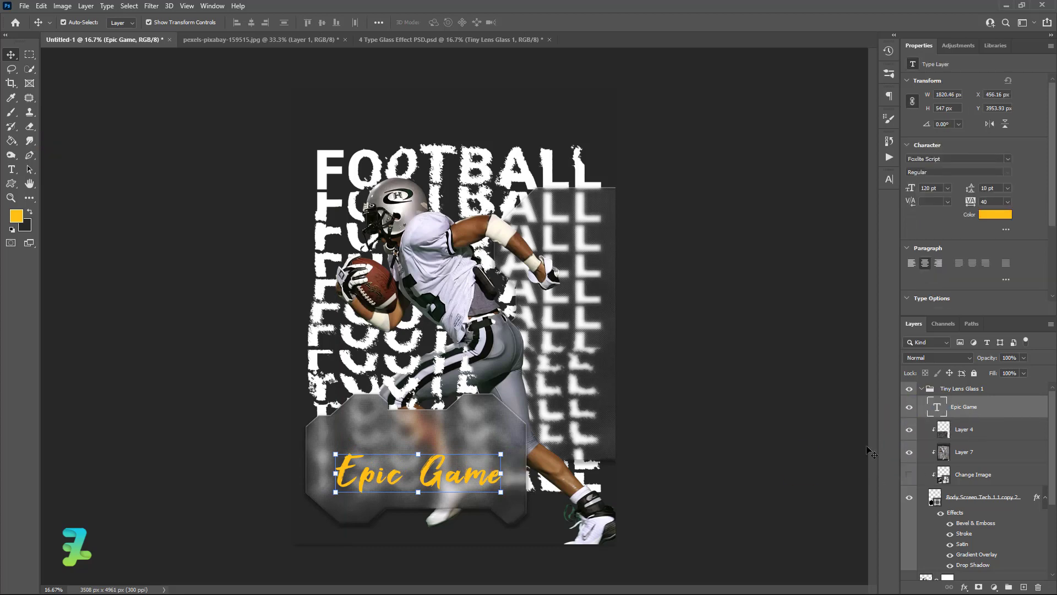
{"action": "key", "text": "Delete"}
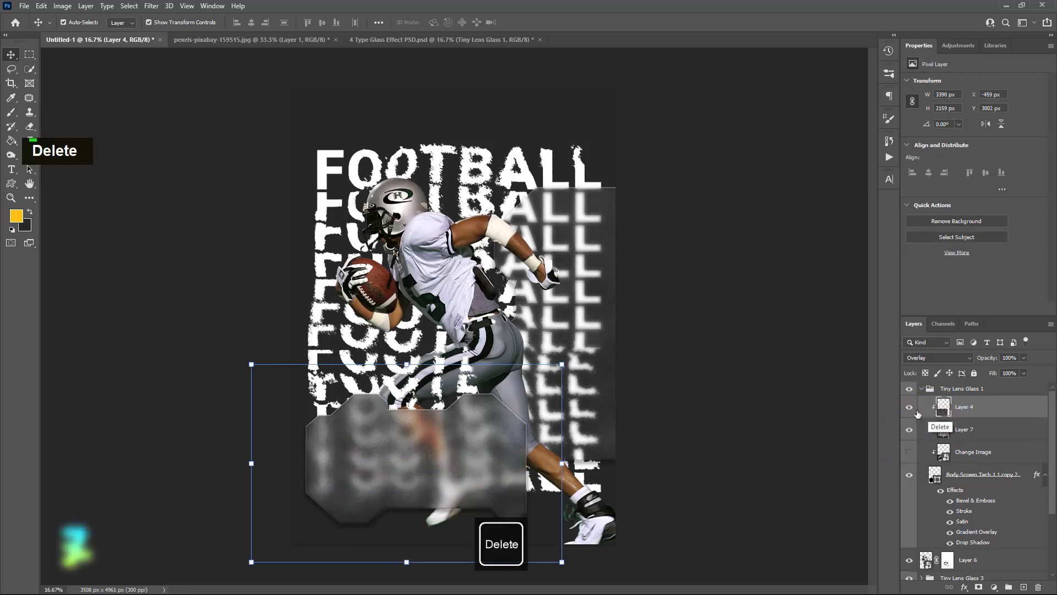
Set the foreground color to white (#ffffff) and choose Roboto Regular as the font for new text.
{"action": "left_click", "coordinate": [21, 216]}
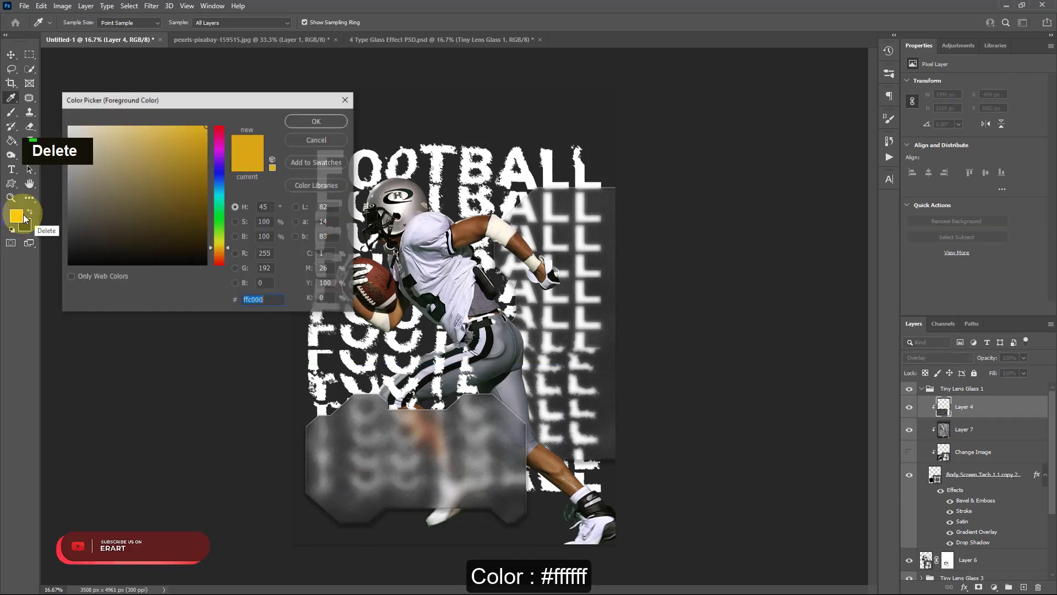
{"action": "left_click_drag", "start_coordinate": [87, 207], "coordinate": [21, 96]}
{"action": "left_click", "coordinate": [319, 121]}
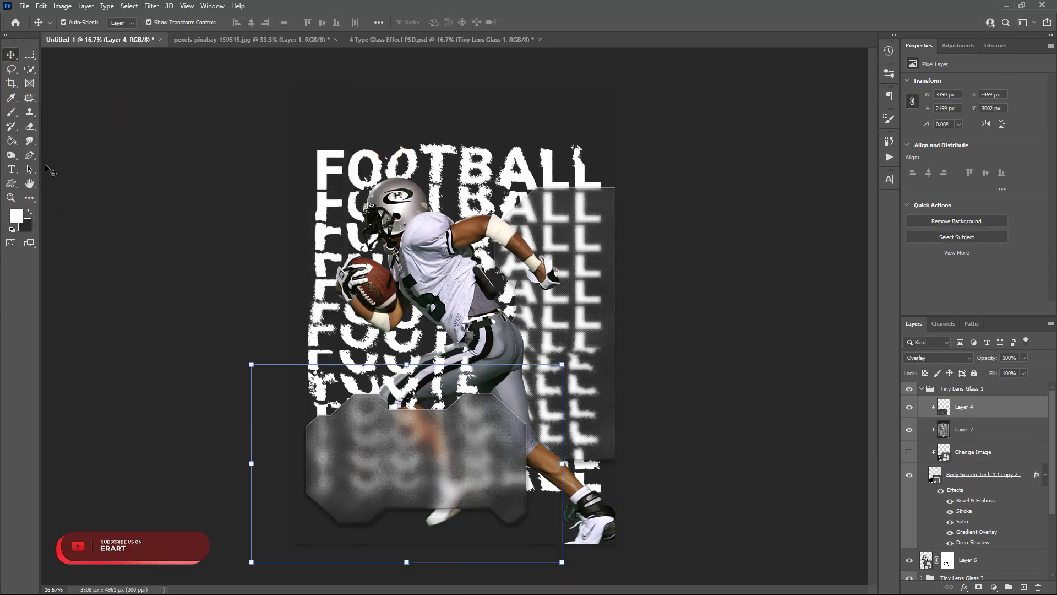
{"action": "left_click", "coordinate": [11, 169]}
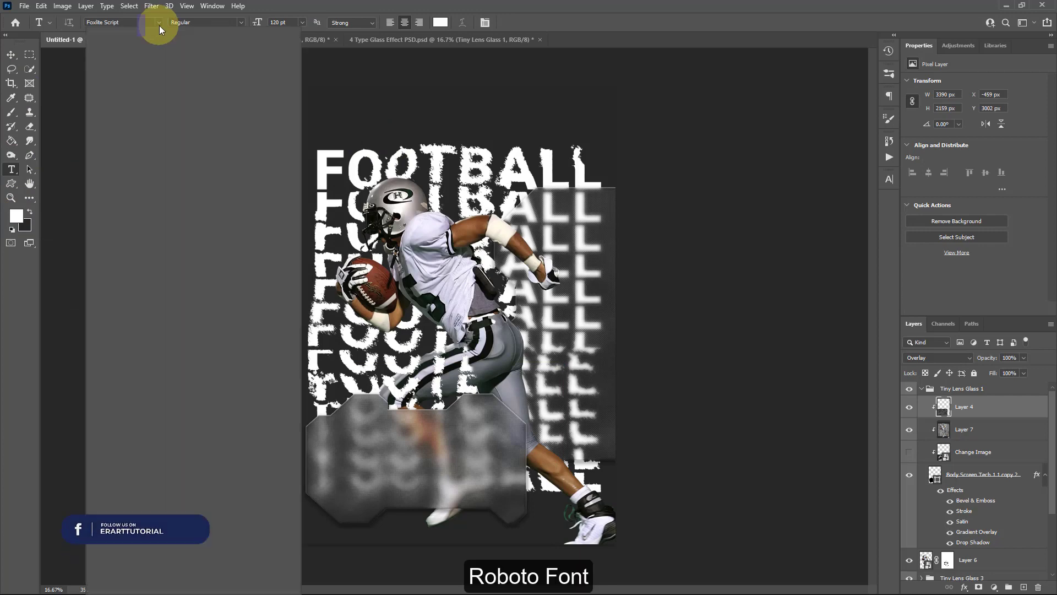
{"action": "left_click", "coordinate": [159, 22]}
{"action": "left_click", "coordinate": [159, 64]}
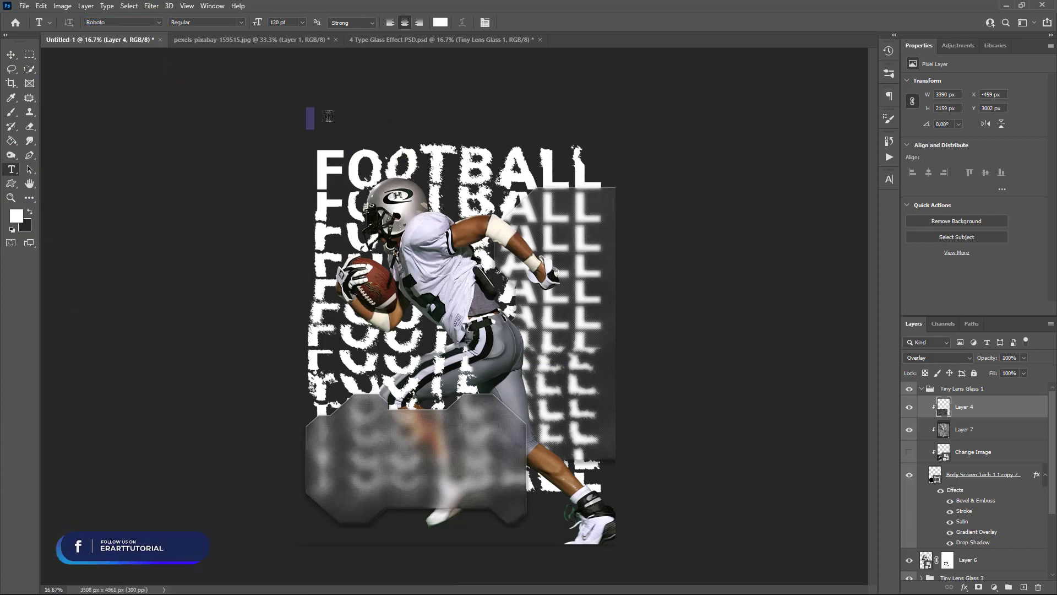
Paste the US football history text as a new text layer above the FOOTBALL rows and set its size to 14 pt.
{"action": "left_click", "coordinate": [328, 116]}
{"action": "key", "text": "ctrl+v"}
{"action": "key", "text": "ctrl+a"}
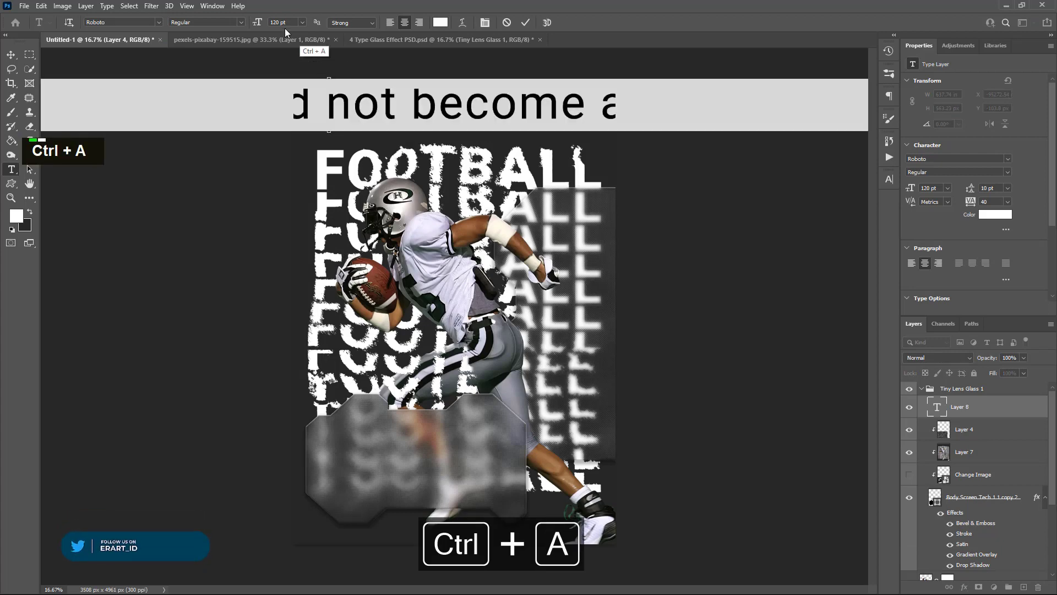
{"action": "left_click", "coordinate": [298, 25]}
{"action": "left_click", "coordinate": [309, 94]}
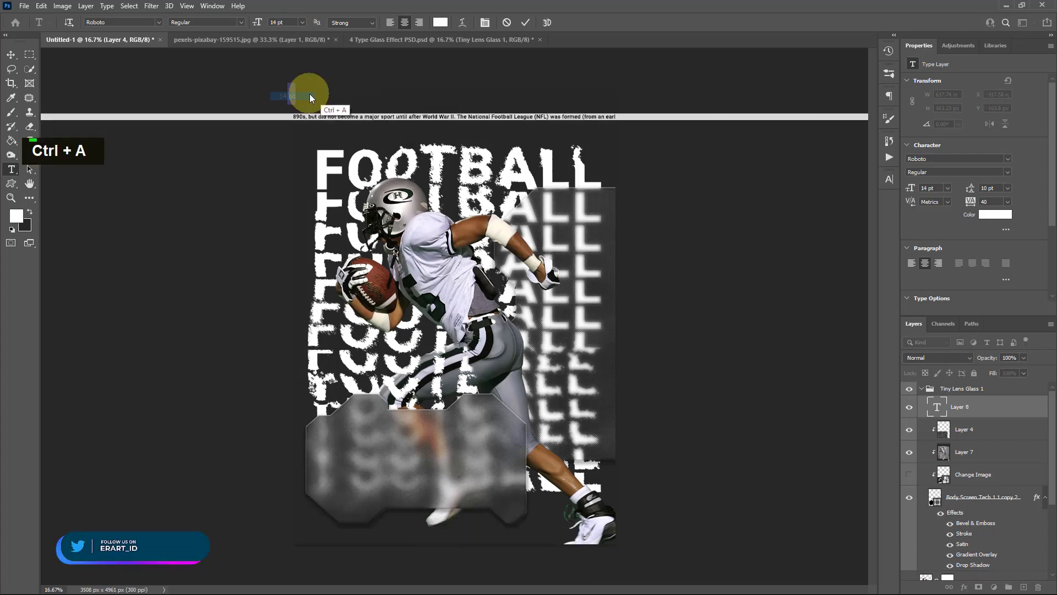
{"action": "left_click", "coordinate": [11, 55]}
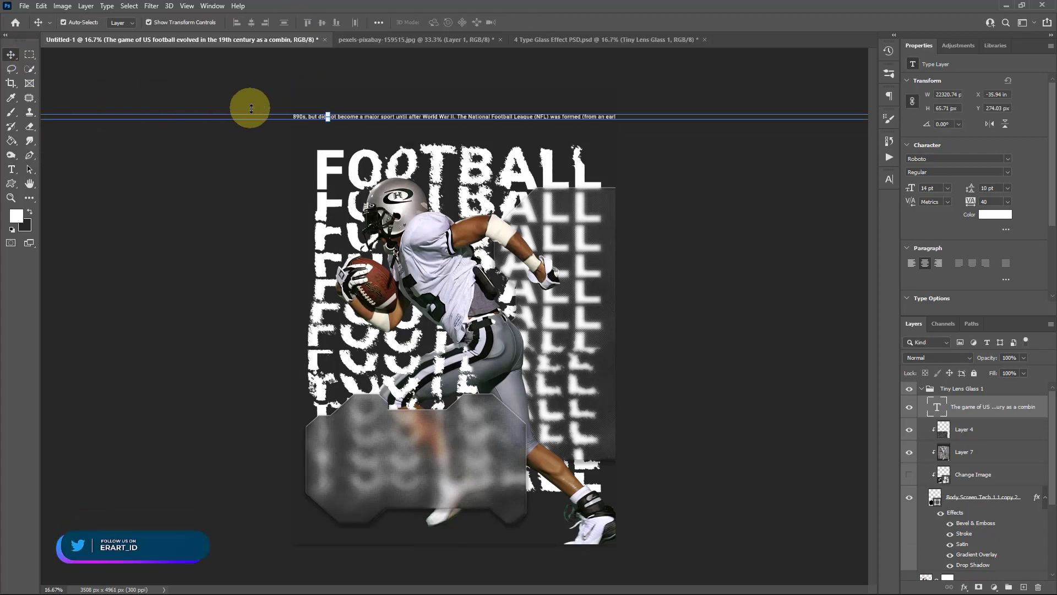
Move the long text line so that its beginning lies on the lower glass shape.
{"action": "left_click_drag", "start_coordinate": [251, 107], "coordinate": [770, 447]}
{"action": "key", "text": "ctrl+z"}
{"action": "left_click_drag", "start_coordinate": [341, 122], "coordinate": [464, 273]}
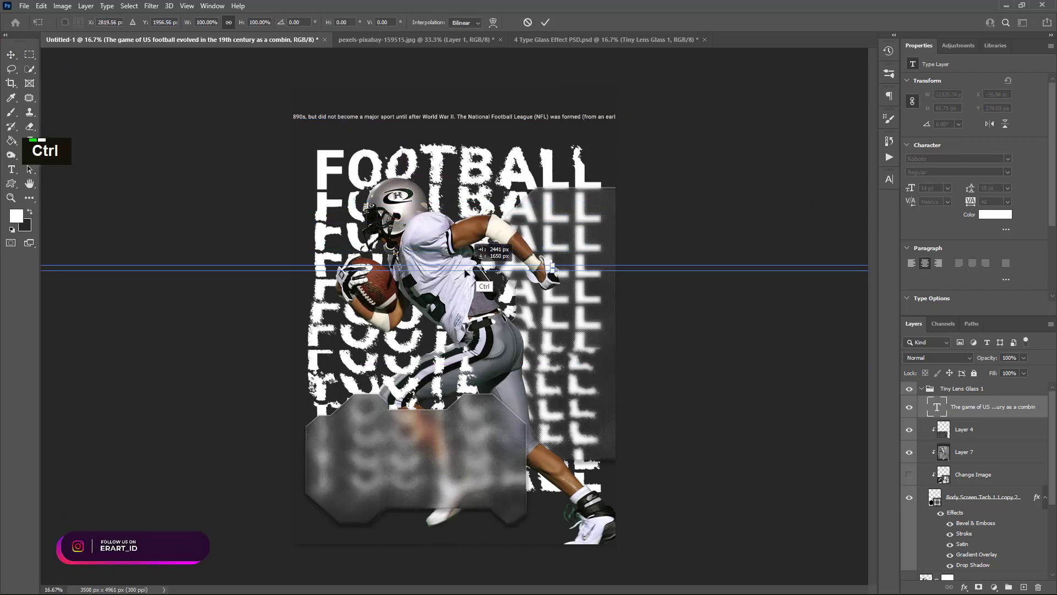
{"action": "key", "text": "ctrl+minus"}
{"action": "key", "text": "ctrl+minus"}
{"action": "key", "text": "ctrl+minus"}
{"action": "key", "text": "ctrl+minus"}
{"action": "key", "text": "ctrl+minus"}
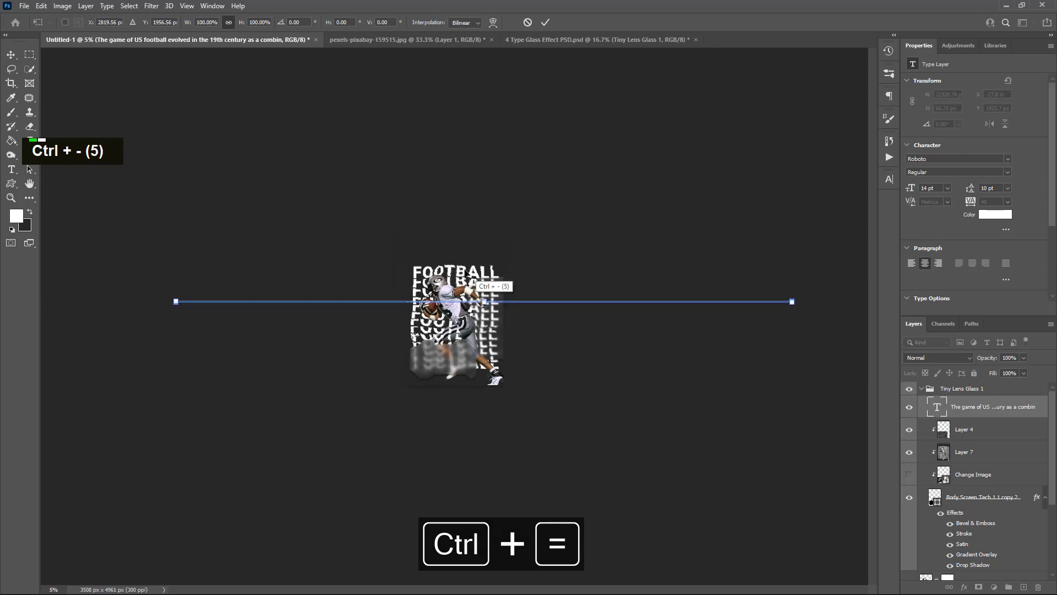
{"action": "key", "text": "ctrl+equal"}
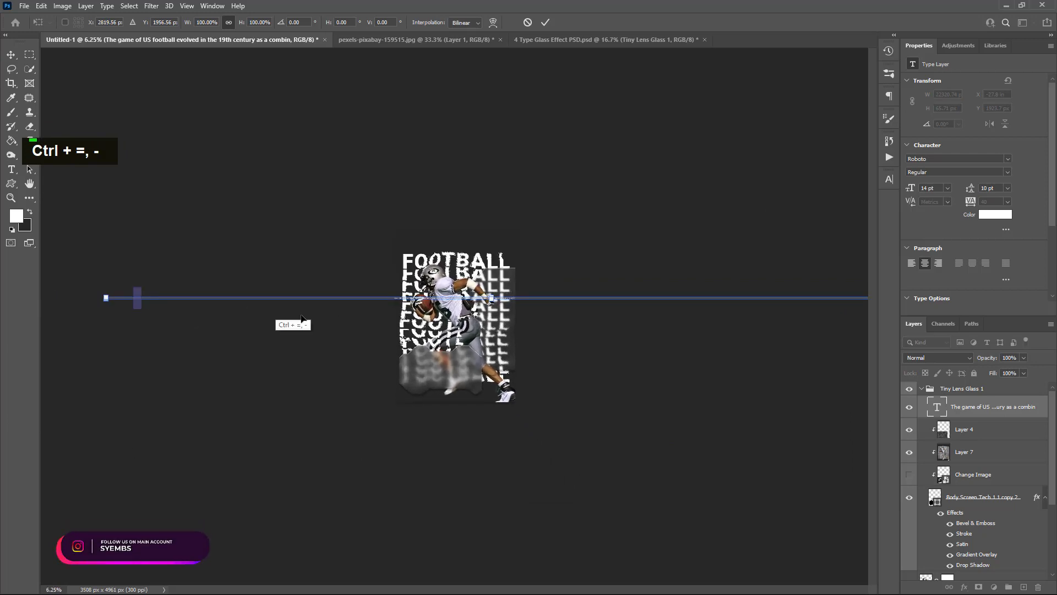
{"action": "left_click_drag", "start_coordinate": [302, 319], "coordinate": [455, 364]}
Nudge the text line slightly up and closer to the lower glass shape's left edge.
{"action": "key", "text": "ctrl+equal"}
{"action": "key", "text": "ctrl+equal"}
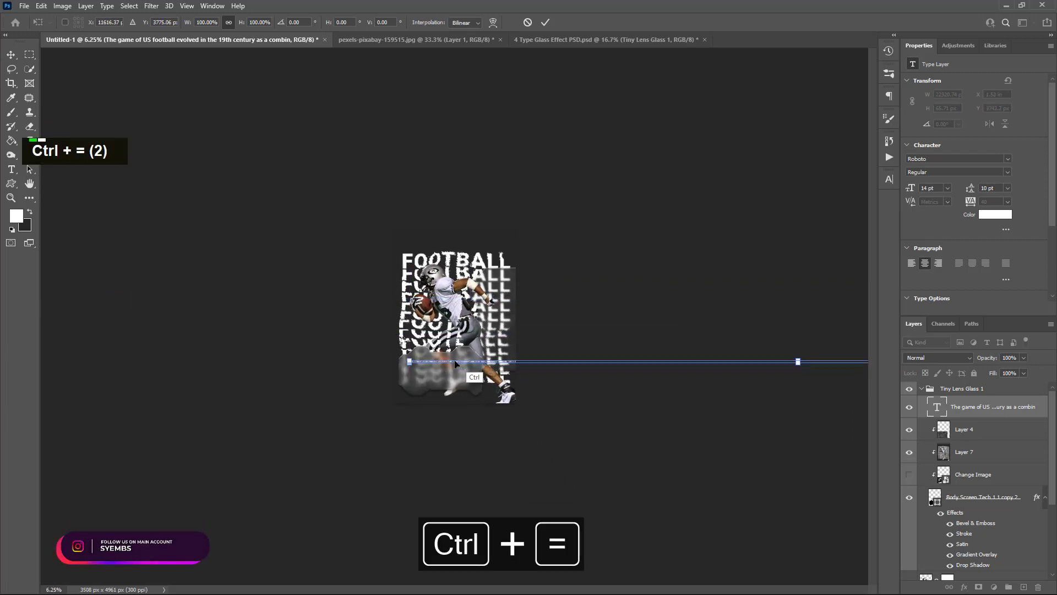
{"action": "key", "text": "ctrl+equal"}
{"action": "key", "text": "ctrl+equal"}
{"action": "key", "text": "ctrl+equal"}
{"action": "key", "text": "ctrl+equal"}
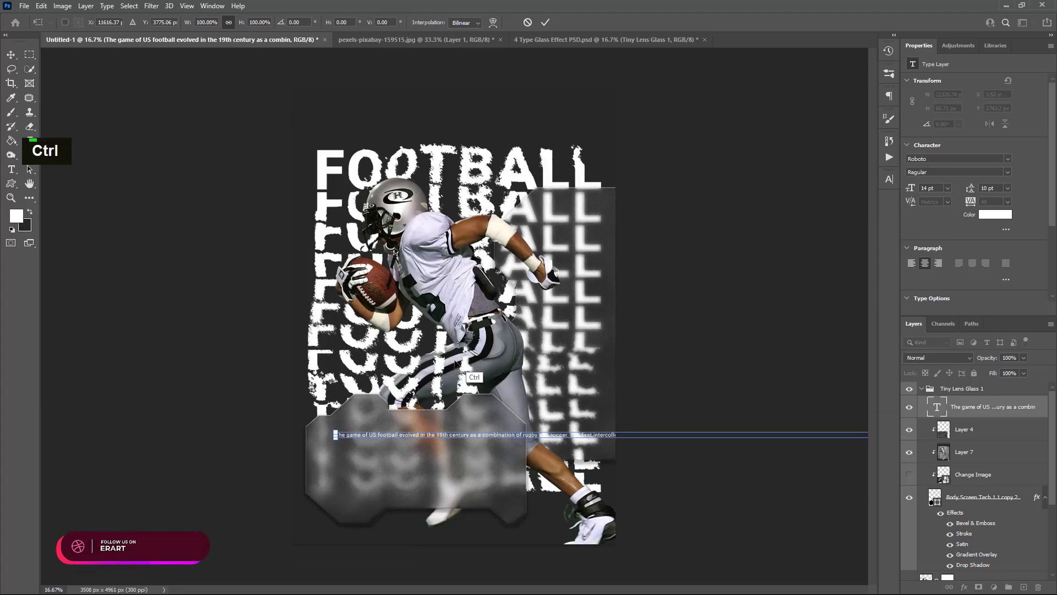
{"action": "key", "text": "ctrl+equal"}
{"action": "key", "text": "ctrl+equal"}
{"action": "key", "text": "ctrl+minus"}
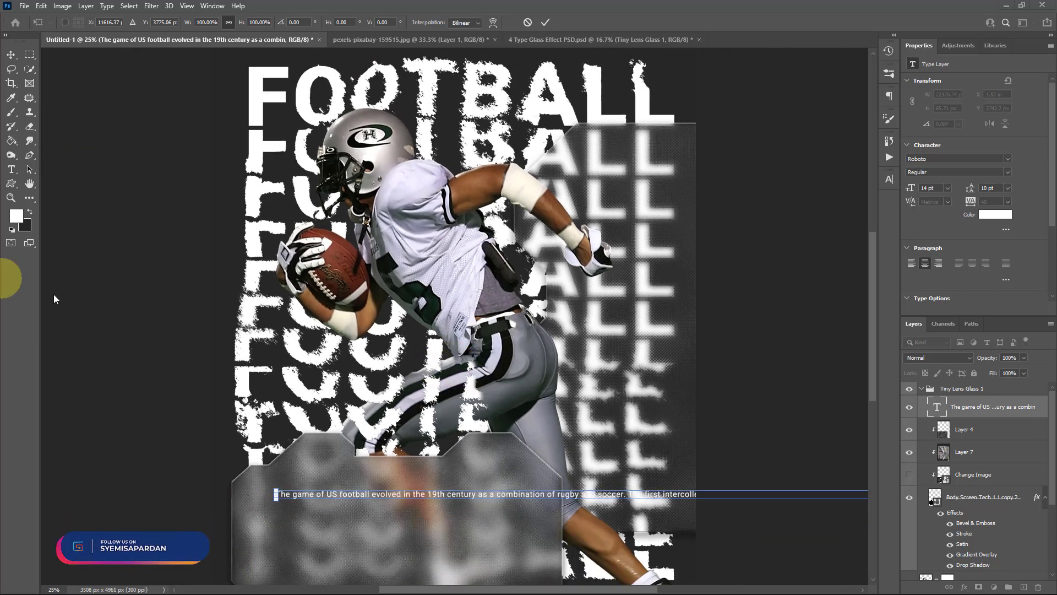
{"action": "scroll", "coordinate": [333, 330], "scroll_direction": "down", "scroll_amount": 10}
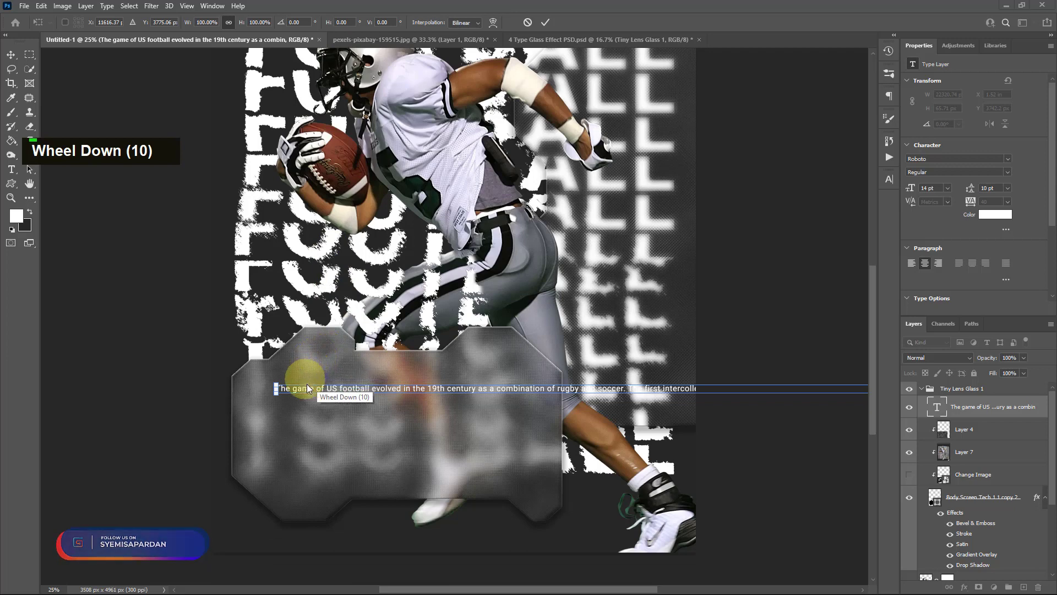
{"action": "left_click_drag", "start_coordinate": [307, 388], "coordinate": [294, 387]}
Reduce the text to 12 pt and bring its beginning back to the left side of the lower glass shape.
{"action": "double_click", "coordinate": [294, 387]}
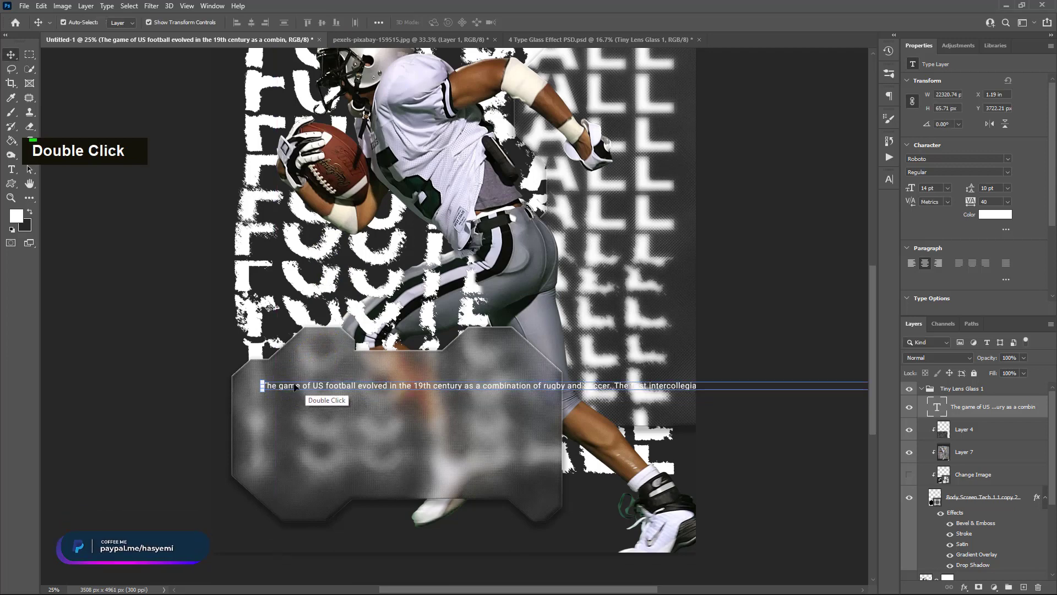
{"action": "double_click", "coordinate": [547, 394]}
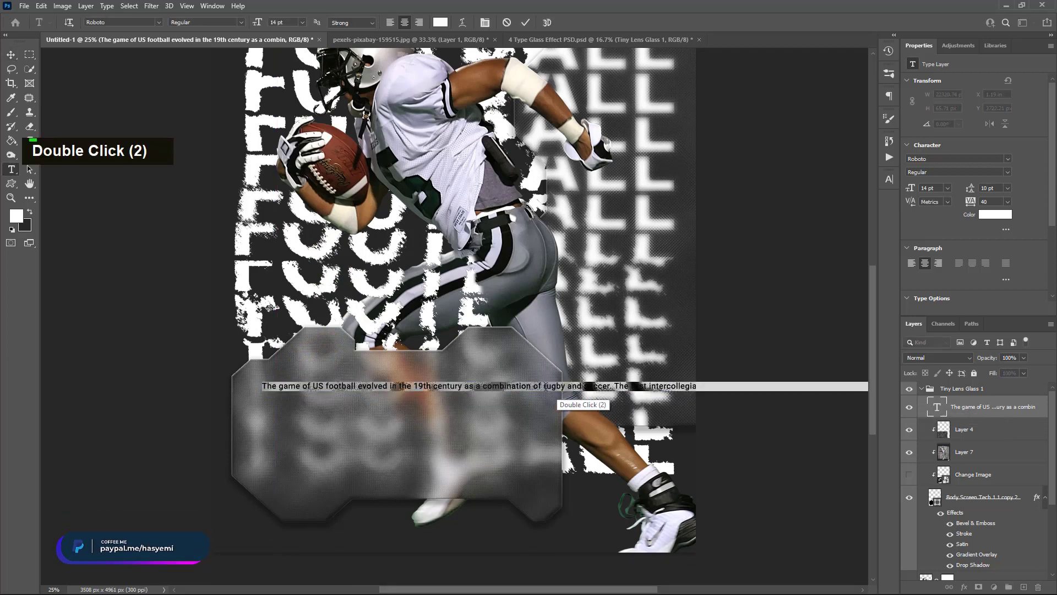
{"action": "left_click", "coordinate": [301, 22]}
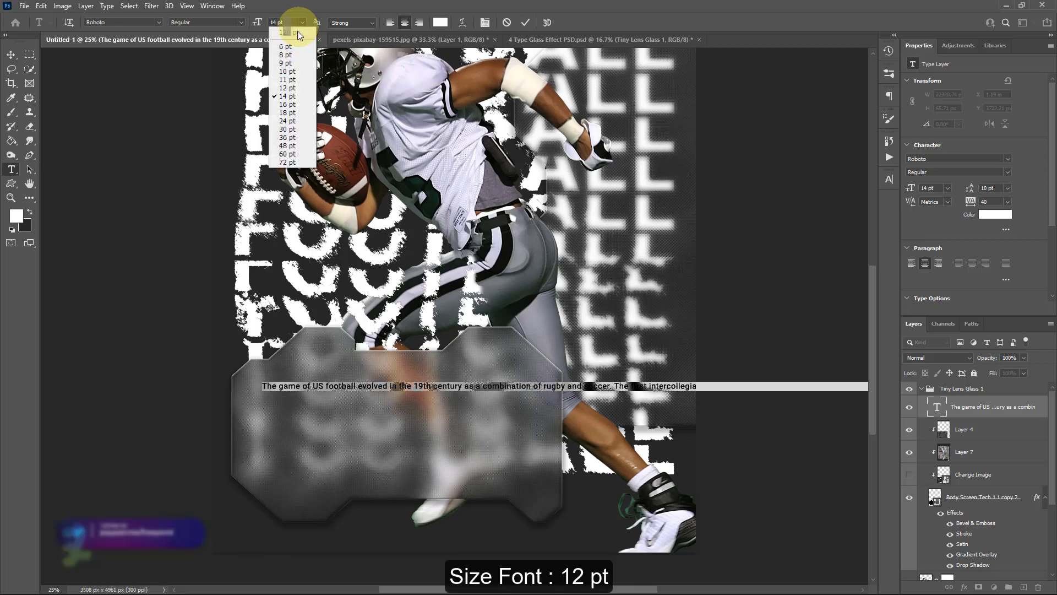
{"action": "left_click", "coordinate": [291, 88]}
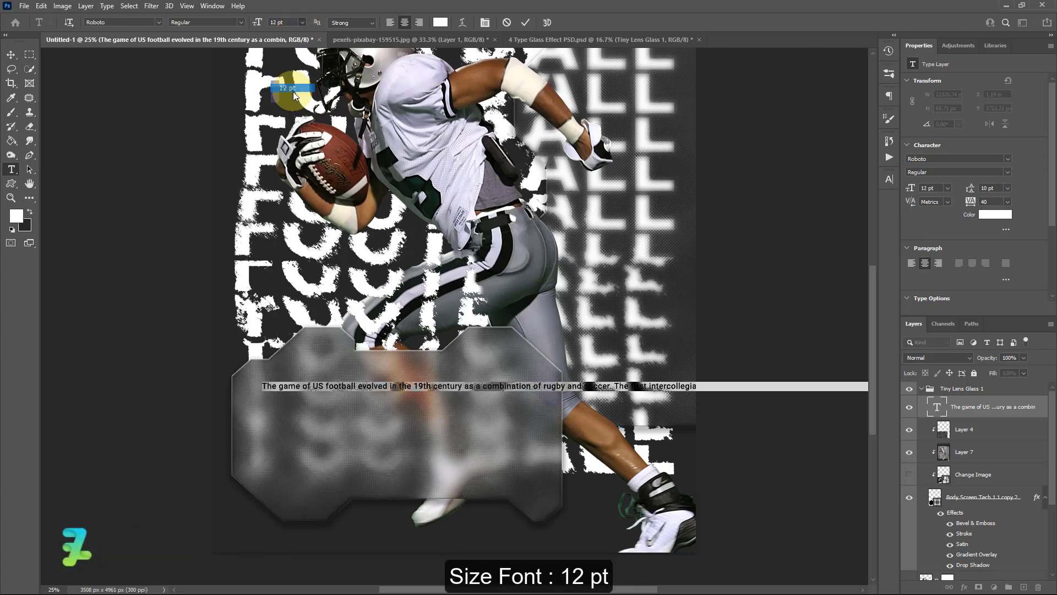
{"action": "left_click", "coordinate": [11, 58]}
{"action": "left_click_drag", "start_coordinate": [510, 390], "coordinate": [290, 381]}
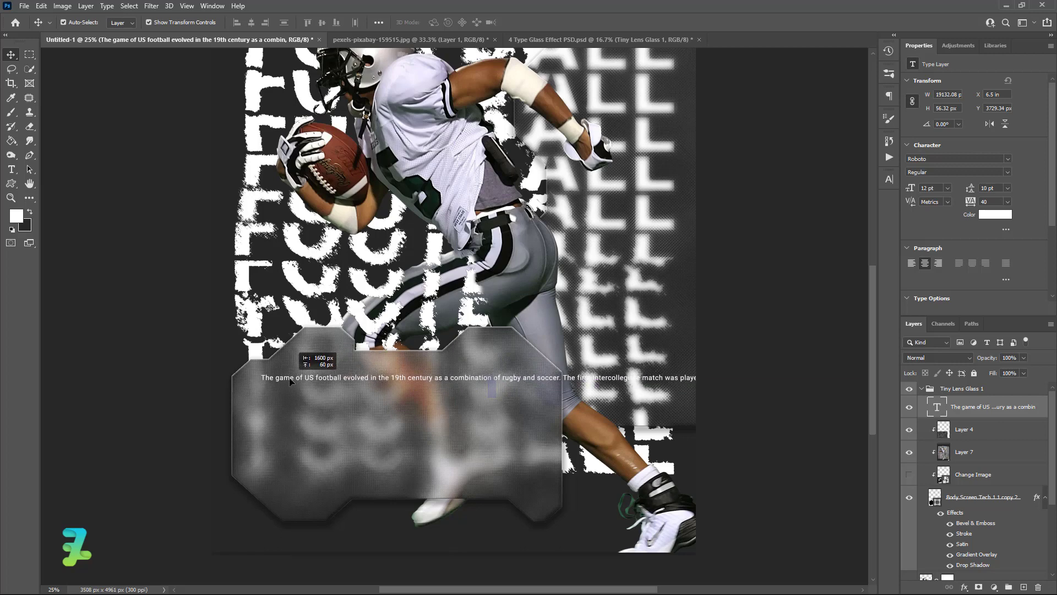
Break the text onto a second line before "soccer" and left-align the whole text.
{"action": "double_click", "coordinate": [531, 380]}
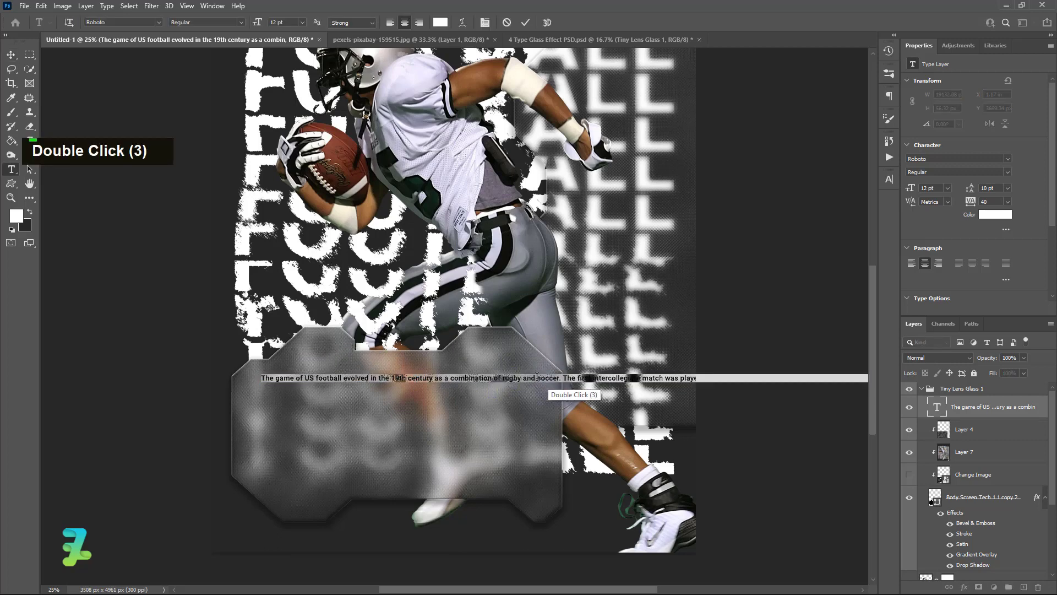
{"action": "key", "text": "Return"}
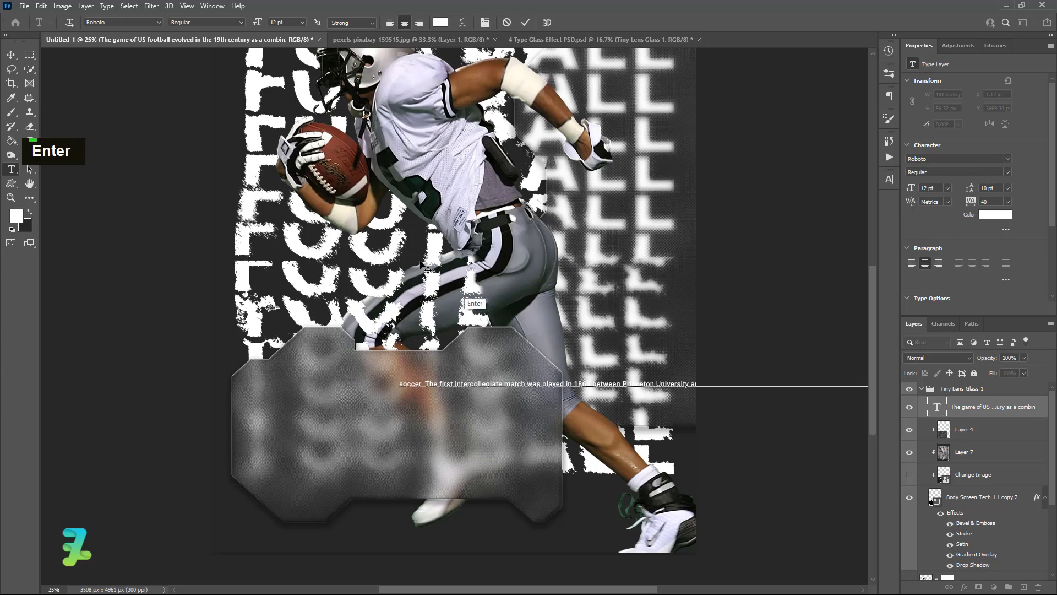
{"action": "key", "text": "ctrl+a"}
{"action": "left_click", "coordinate": [389, 23]}
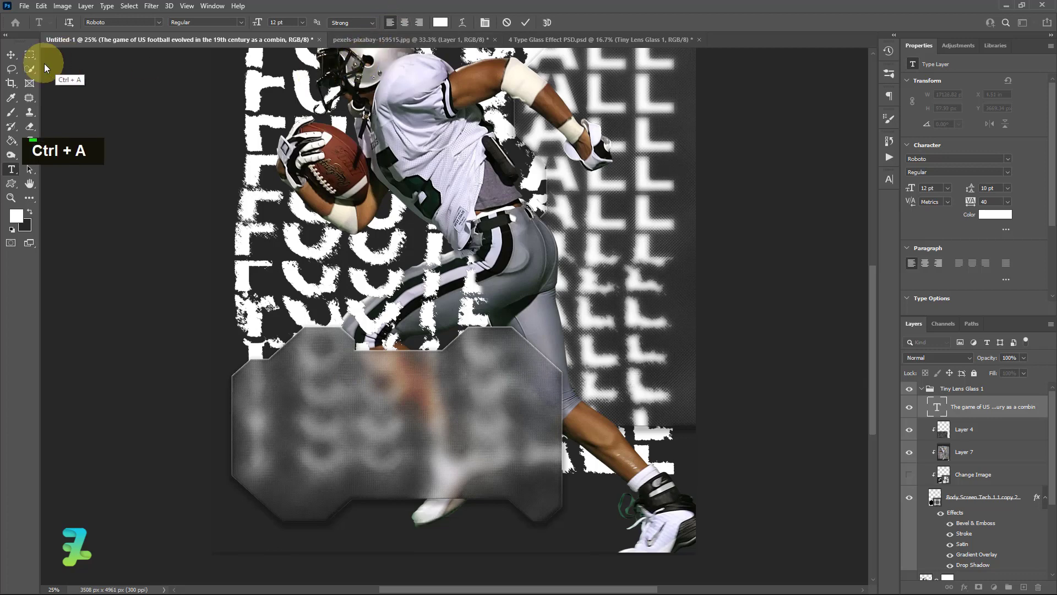
{"action": "left_click", "coordinate": [11, 54]}
Move the left-aligned text back horizontally so that both lines start on the lower glass shape.
{"action": "key", "text": "ctrl+minus"}
{"action": "key", "text": "ctrl+minus"}
{"action": "key", "text": "ctrl+minus"}
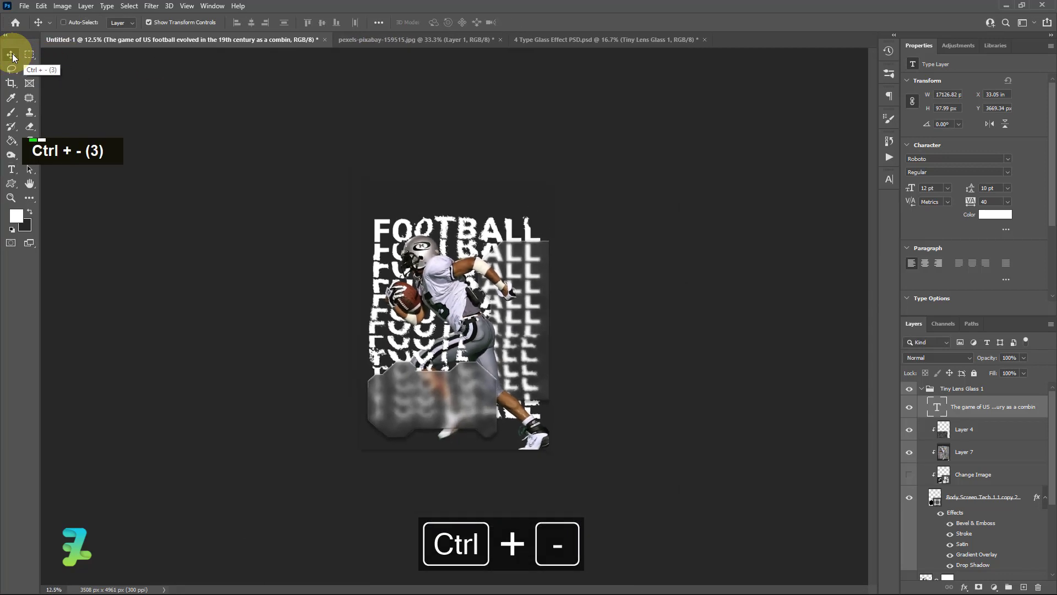
{"action": "key", "text": "ctrl+minus"}
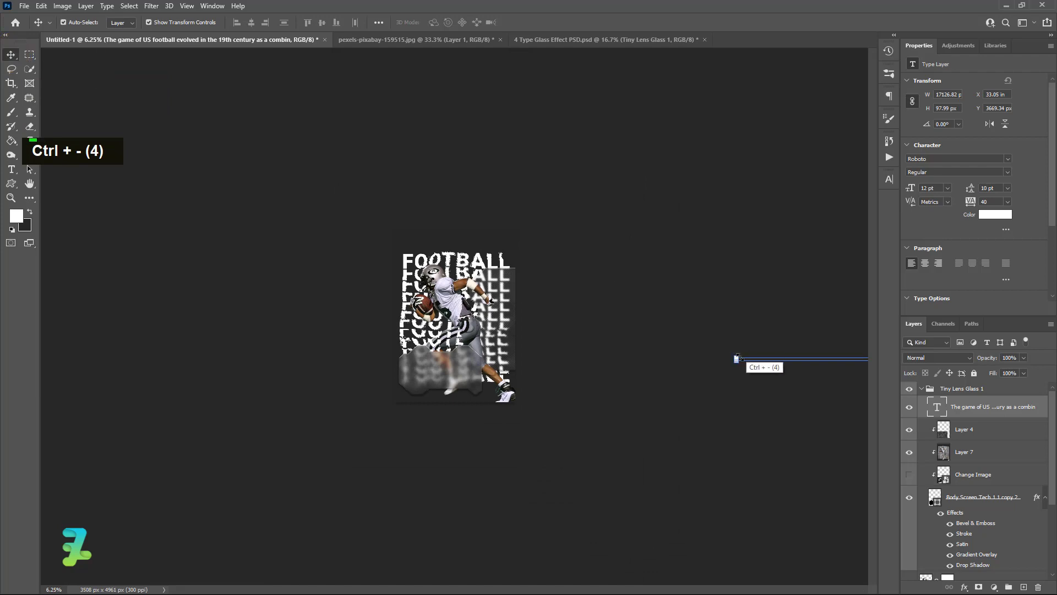
{"action": "key", "text": "ctrl+t"}
{"action": "left_click_drag", "start_coordinate": [792, 359], "coordinate": [465, 359]}
{"action": "left_click", "coordinate": [11, 55]}
Shift the two-line text about 192 px left and 18 px down, toward the glass shape's left edge.
{"action": "key", "text": "ctrl+equal"}
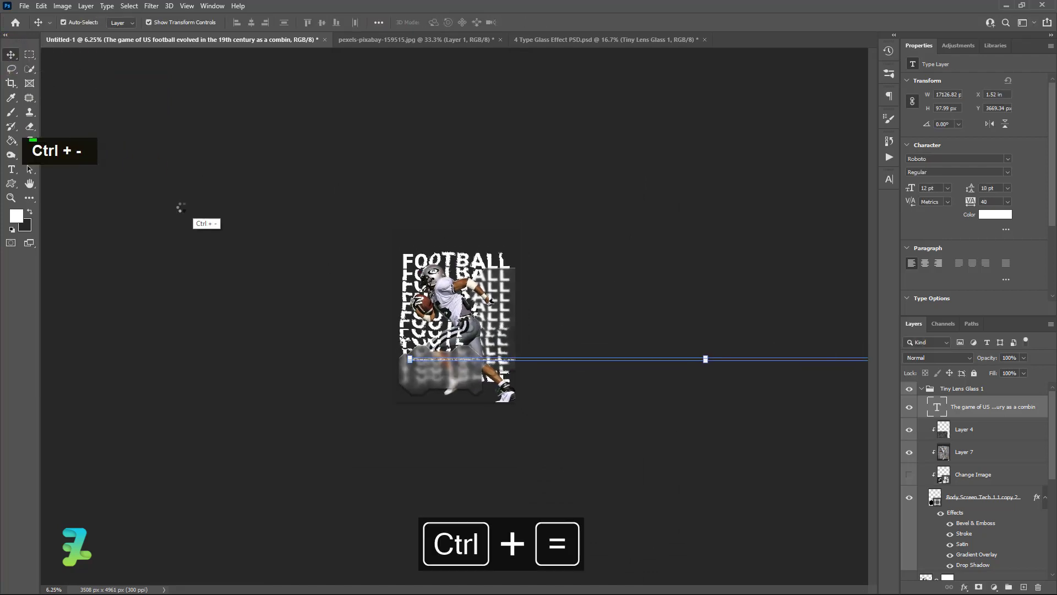
{"action": "key", "text": "ctrl+equal"}
{"action": "key", "text": "ctrl+equal"}
{"action": "key", "text": "ctrl+equal"}
{"action": "key", "text": "ctrl+equal"}
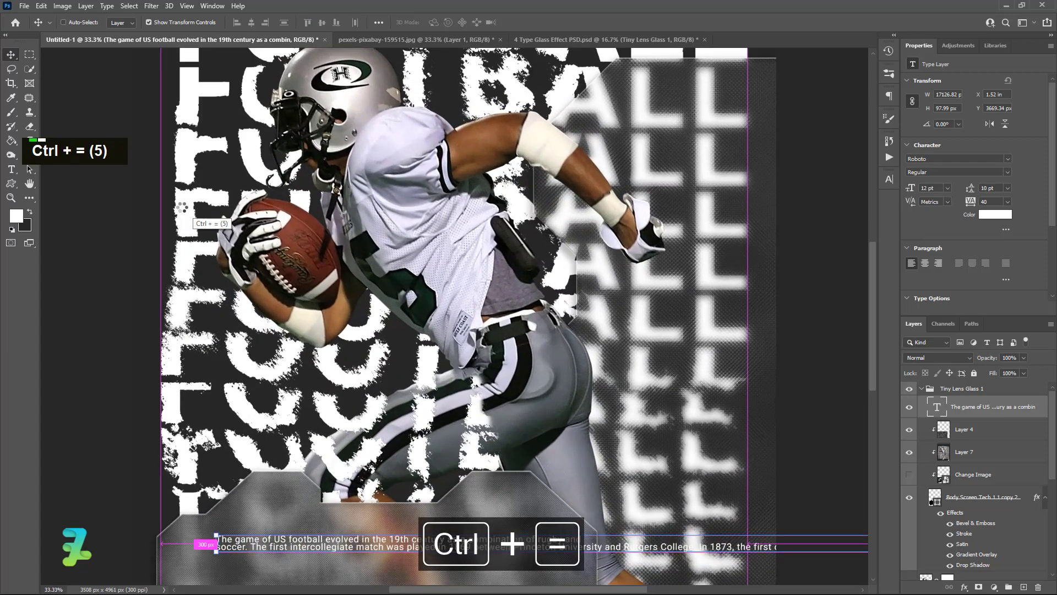
{"action": "scroll", "coordinate": [427, 375], "scroll_direction": "down", "scroll_amount": 7}
{"action": "scroll", "coordinate": [425, 374], "scroll_direction": "down", "scroll_amount": 7}
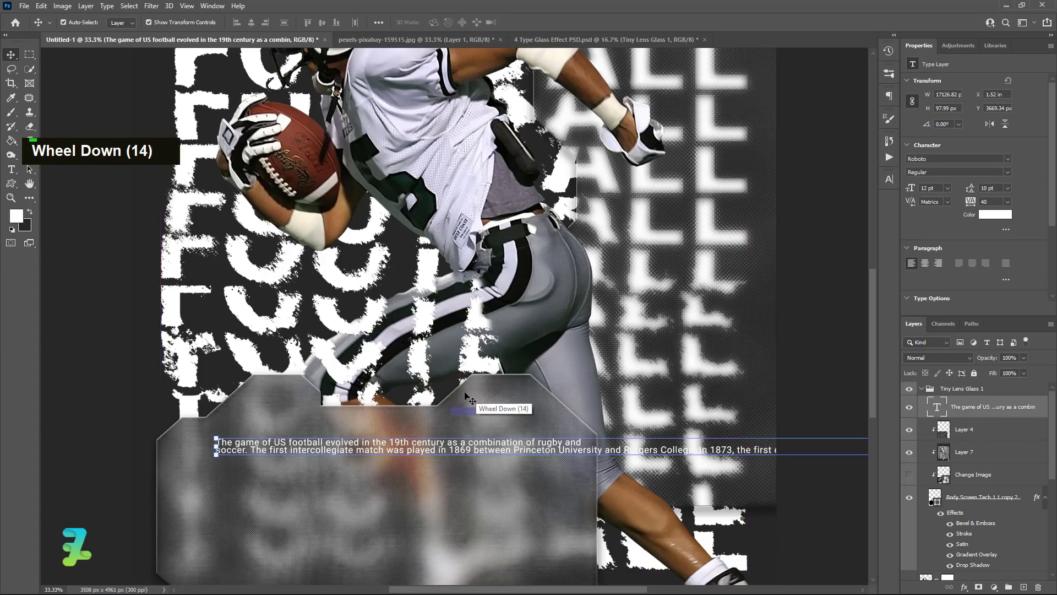
{"action": "scroll", "coordinate": [432, 369], "scroll_direction": "down", "scroll_amount": 1}
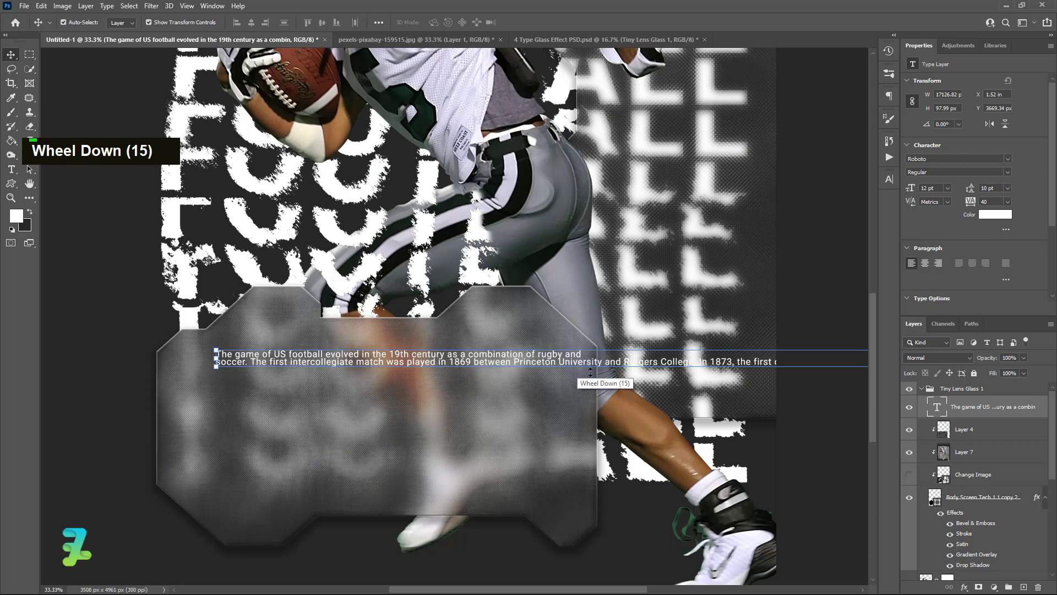
{"action": "left_click_drag", "start_coordinate": [246, 356], "coordinate": [211, 361]}
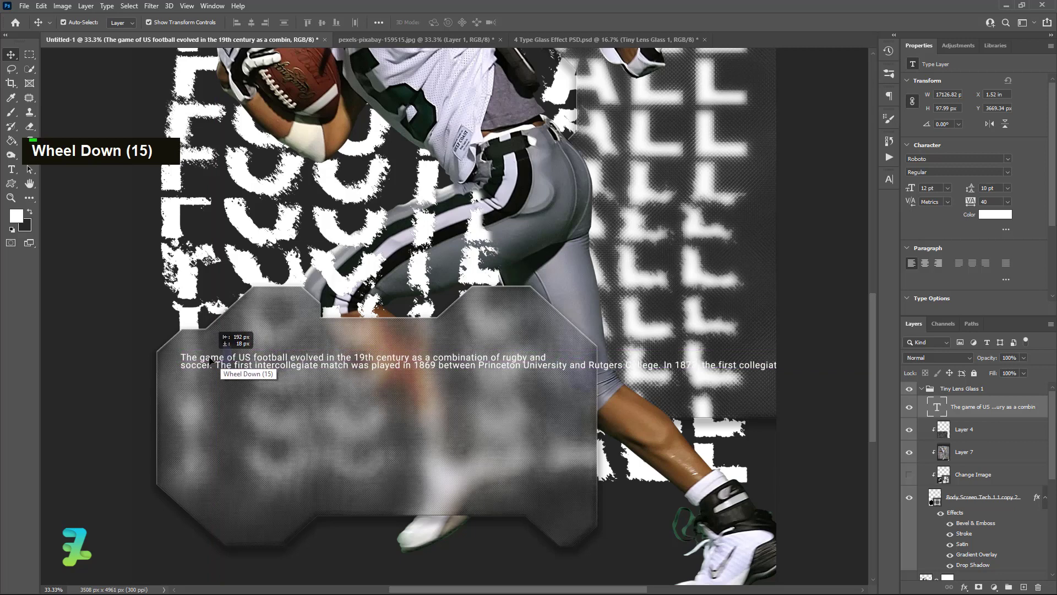
Set the text's leading to 20 pt and add line breaks before "Rutgers College" and "formed".
{"action": "double_click", "coordinate": [211, 360]}
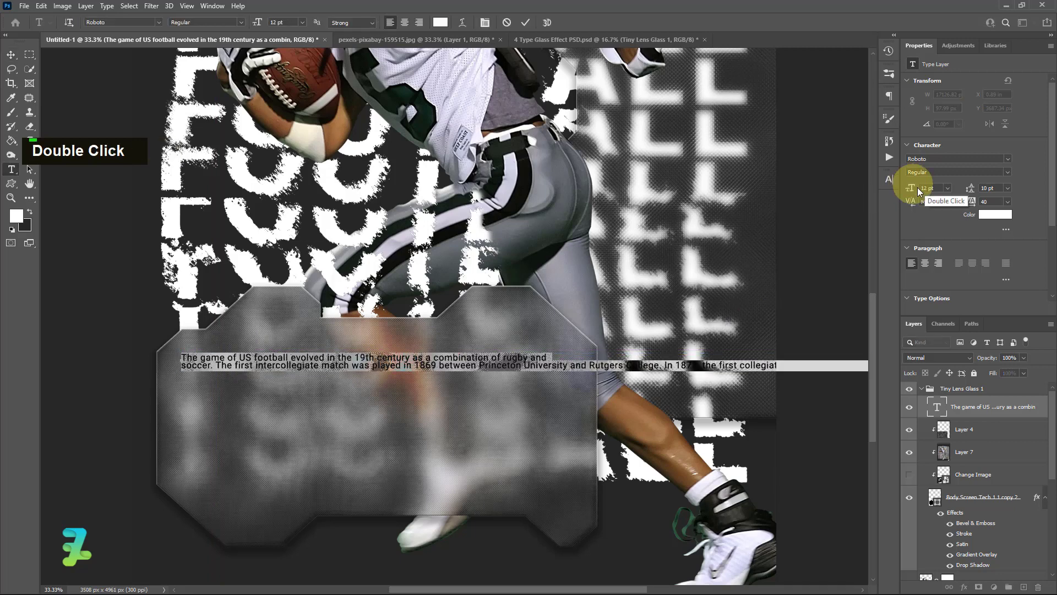
{"action": "left_click_drag", "start_coordinate": [970, 191], "coordinate": [978, 189]}
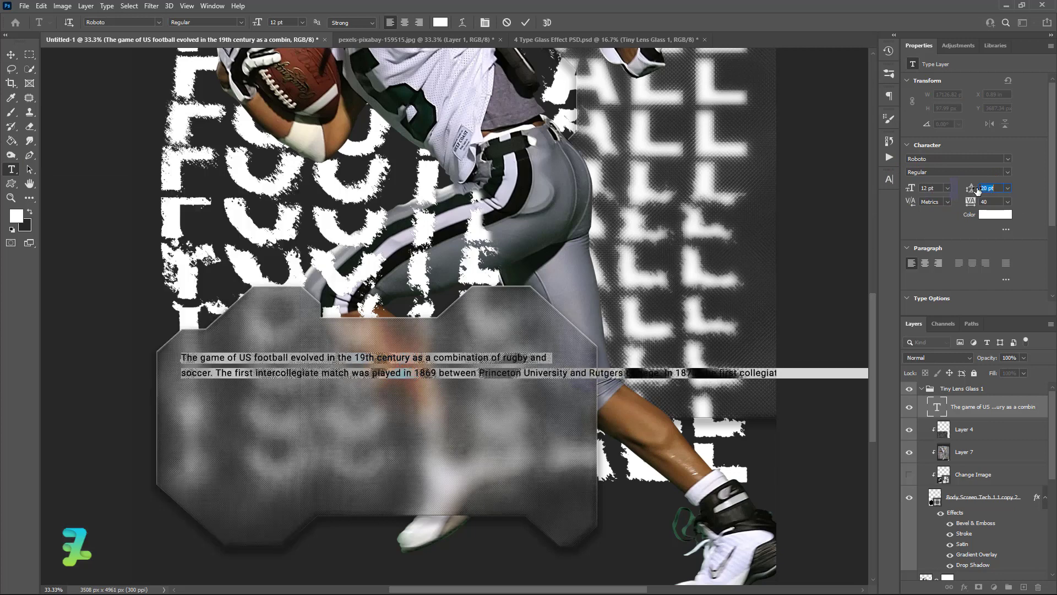
{"action": "left_click", "coordinate": [589, 375]}
{"action": "key", "text": "Return"}
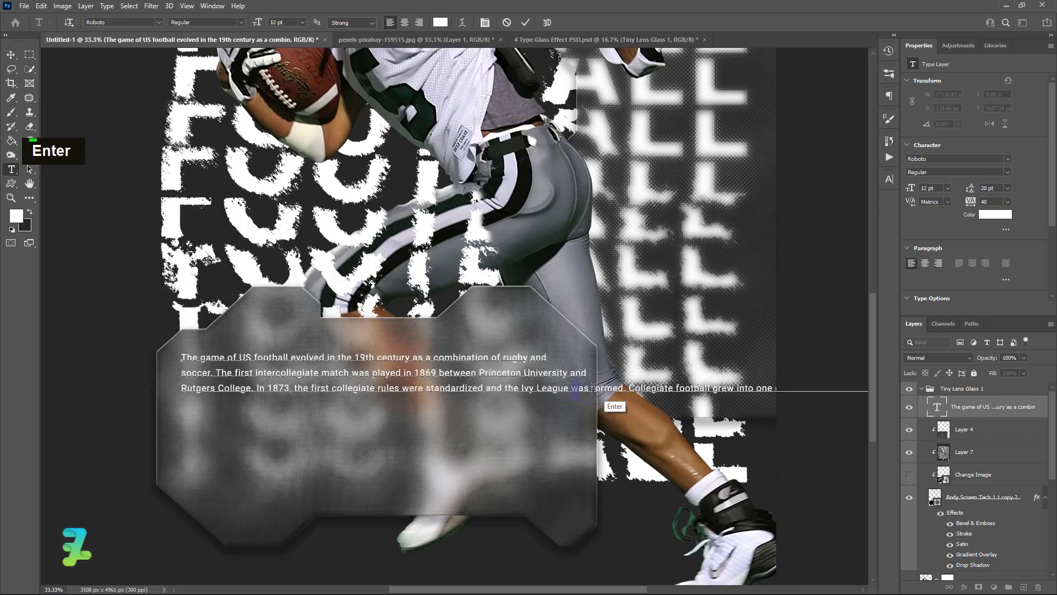
{"action": "left_click", "coordinate": [592, 388]}
{"action": "key", "text": "Return"}
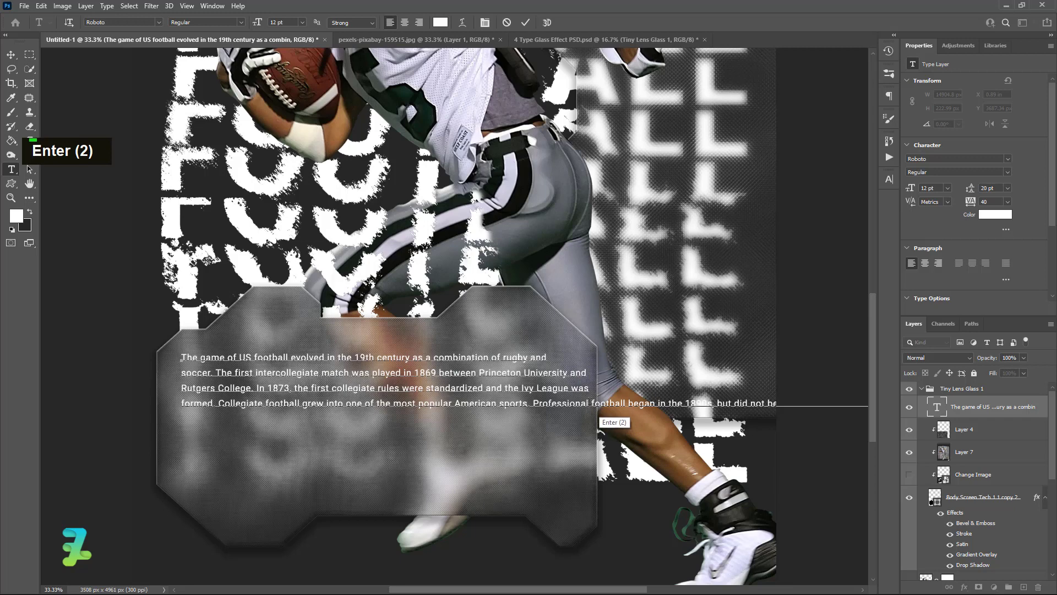
Add line breaks before "football began", "National Football League", "subsumed" and "an American" to keep the text within the glass shape.
{"action": "key", "text": "Return"}
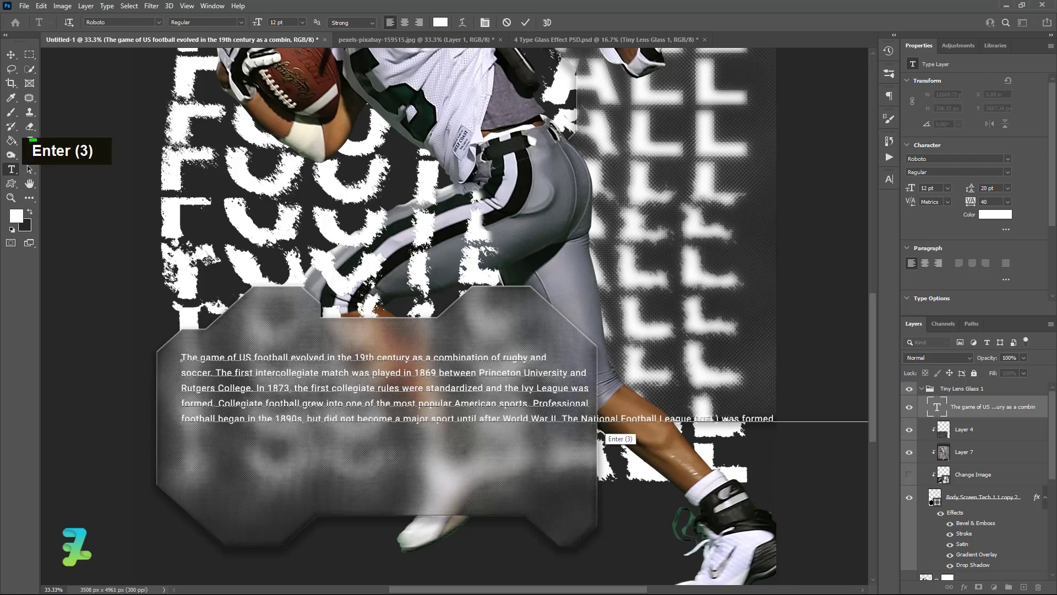
{"action": "left_click", "coordinate": [584, 420]}
{"action": "key", "text": "Return"}
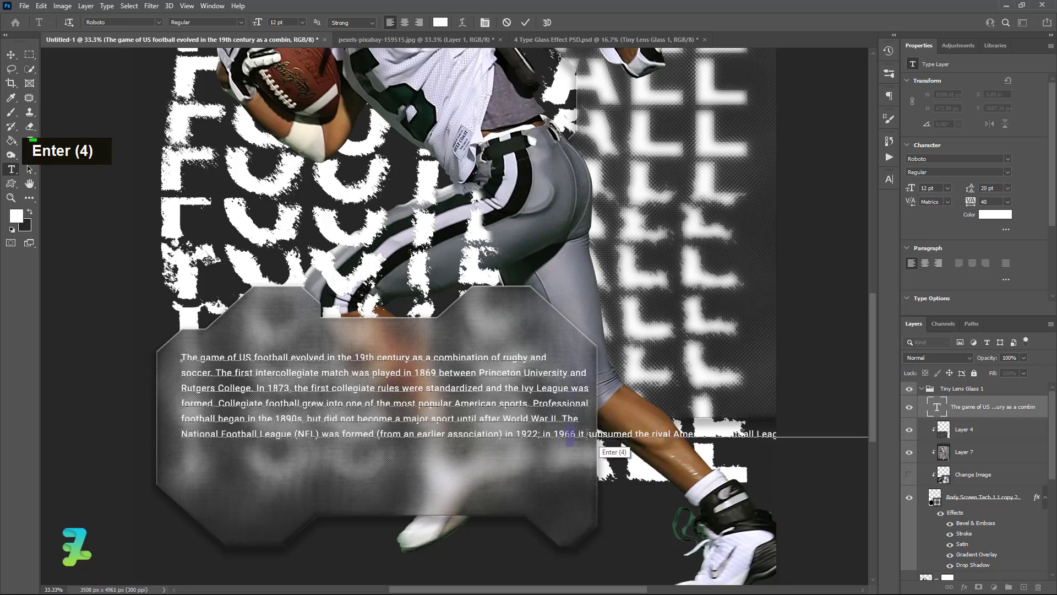
{"action": "left_click", "coordinate": [587, 434]}
{"action": "key", "text": "Return"}
{"action": "key", "text": "Return"}
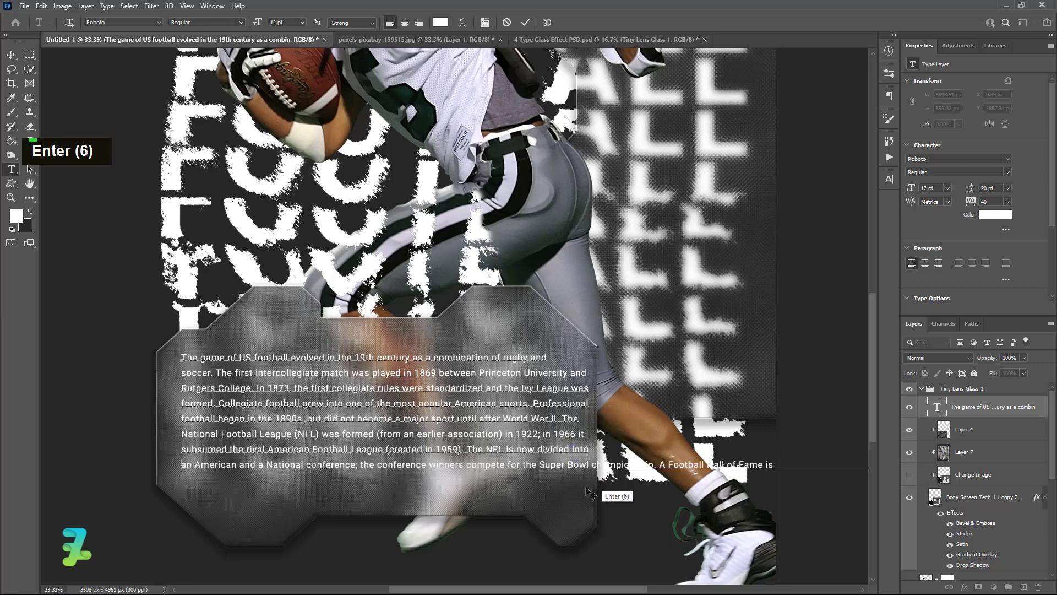
Break the text before "championship" and shift the finished paragraph about 42 px left and 4 px up on the glass shape.
{"action": "left_click", "coordinate": [592, 464]}
{"action": "key", "text": "Return"}
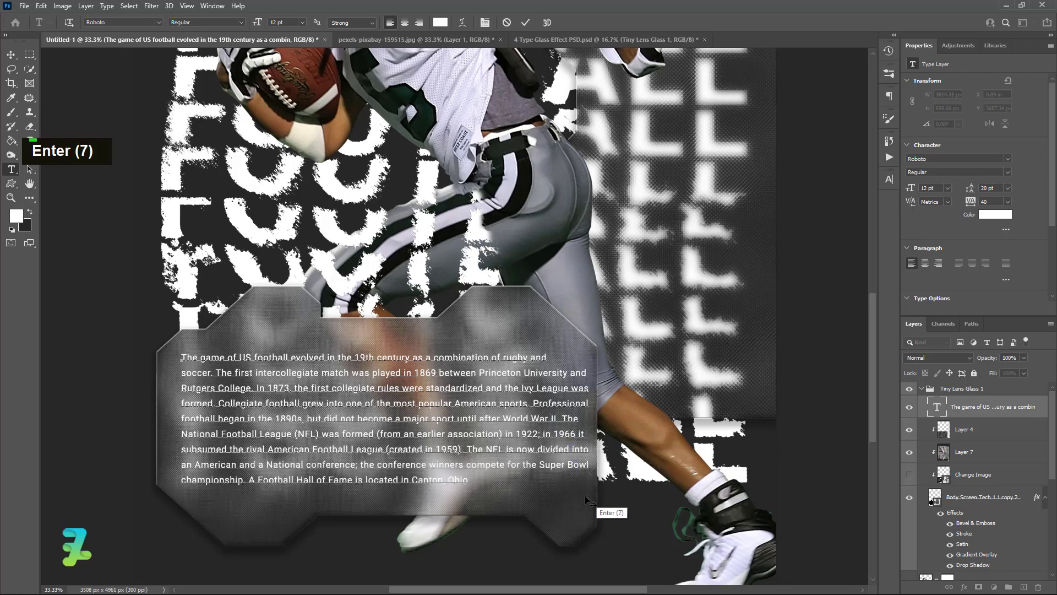
{"action": "left_click", "coordinate": [17, 57]}
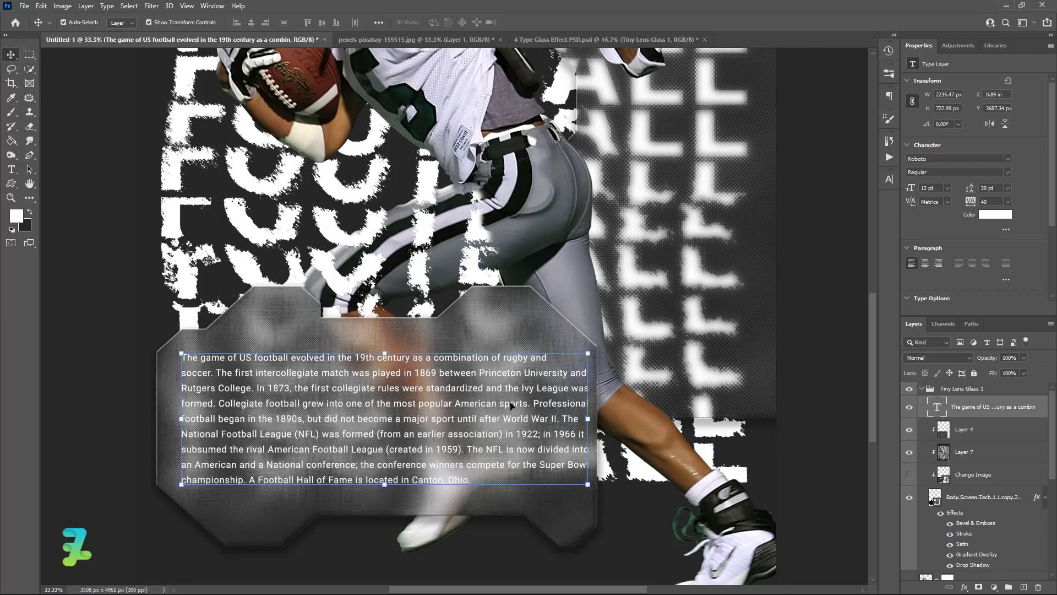
{"action": "left_click_drag", "start_coordinate": [510, 403], "coordinate": [506, 404]}
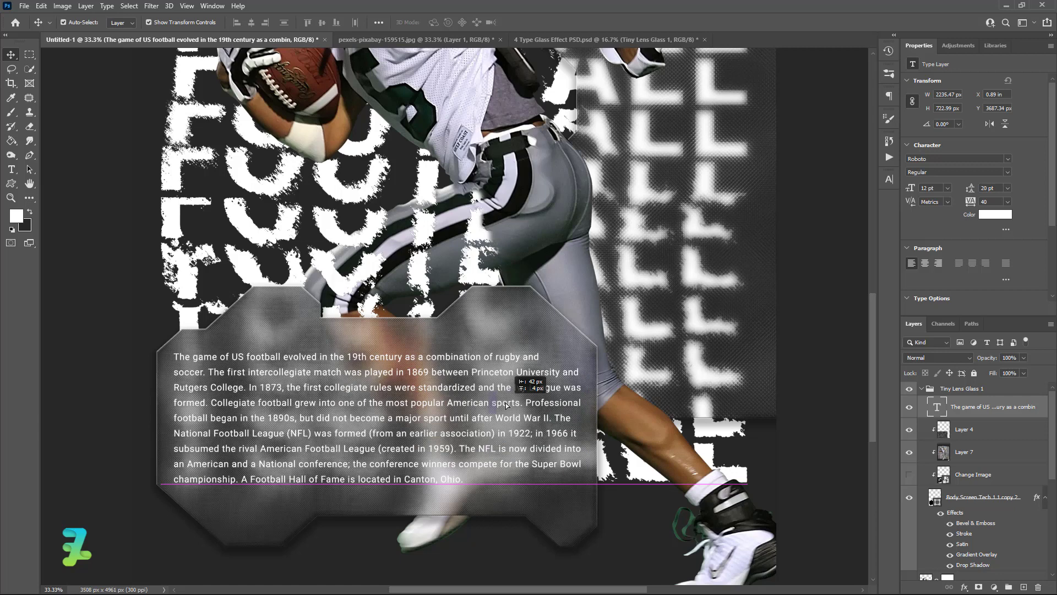
Create a new layer above the Tiny Lens Glass 1 group and draw a white circle about 162 px wide on the glass shape.
{"action": "left_click_drag", "start_coordinate": [507, 405], "coordinate": [507, 405]}
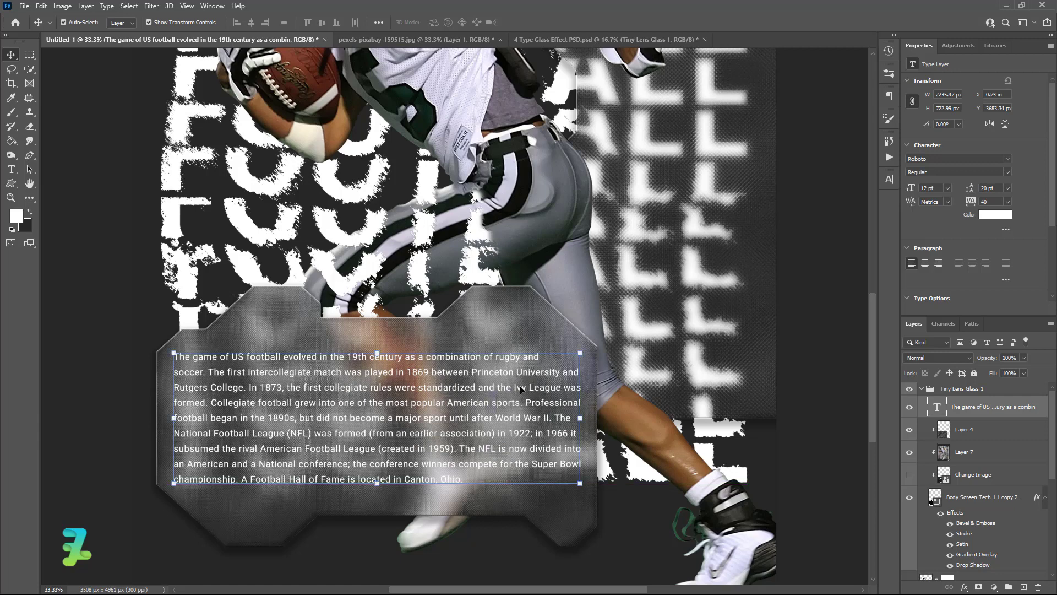
{"action": "left_click", "coordinate": [827, 370]}
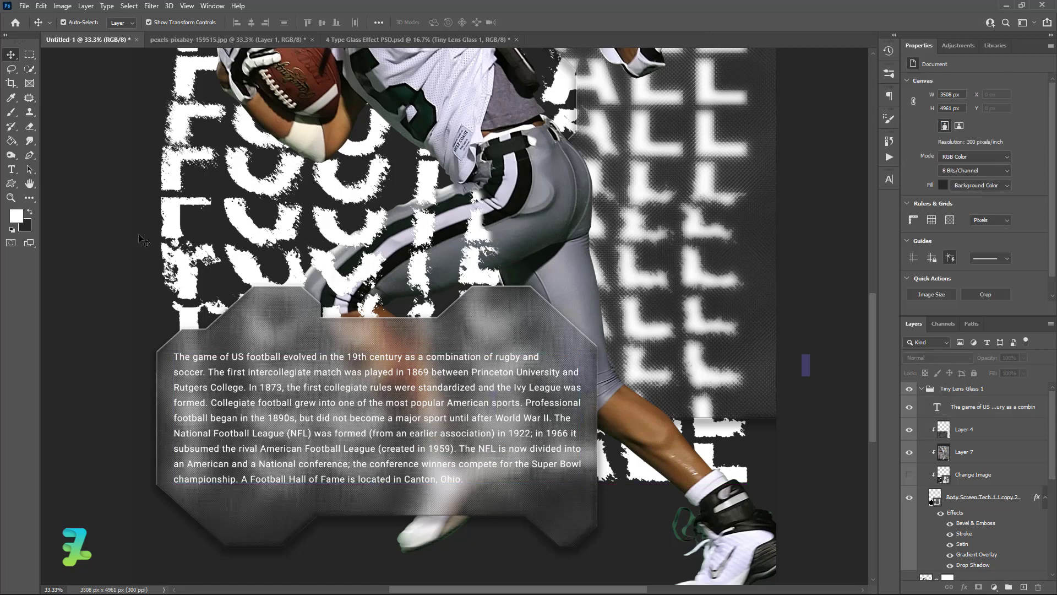
{"action": "right_click", "coordinate": [12, 187]}
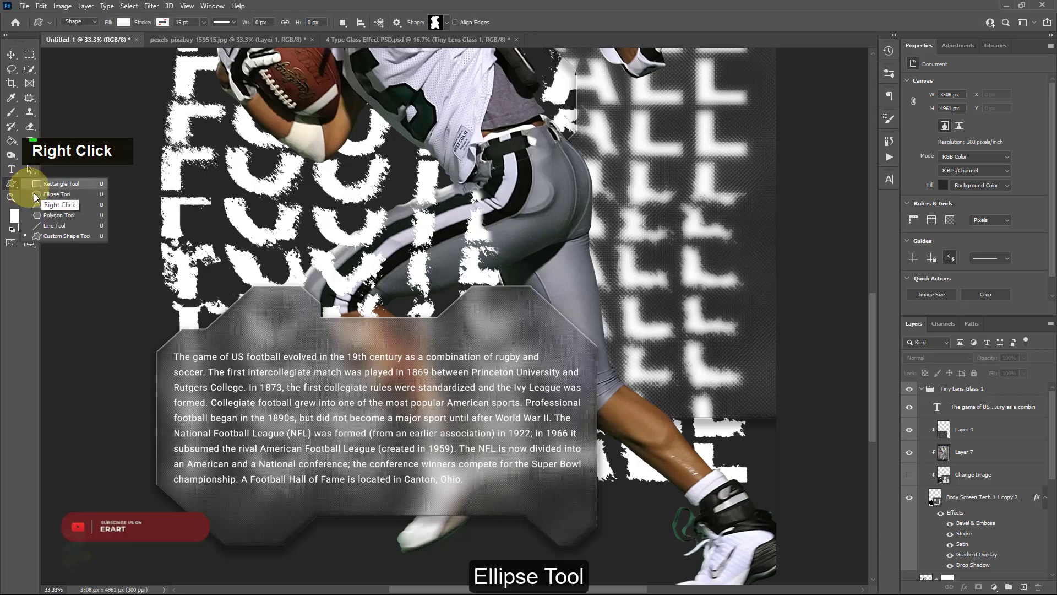
{"action": "left_click", "coordinate": [43, 194]}
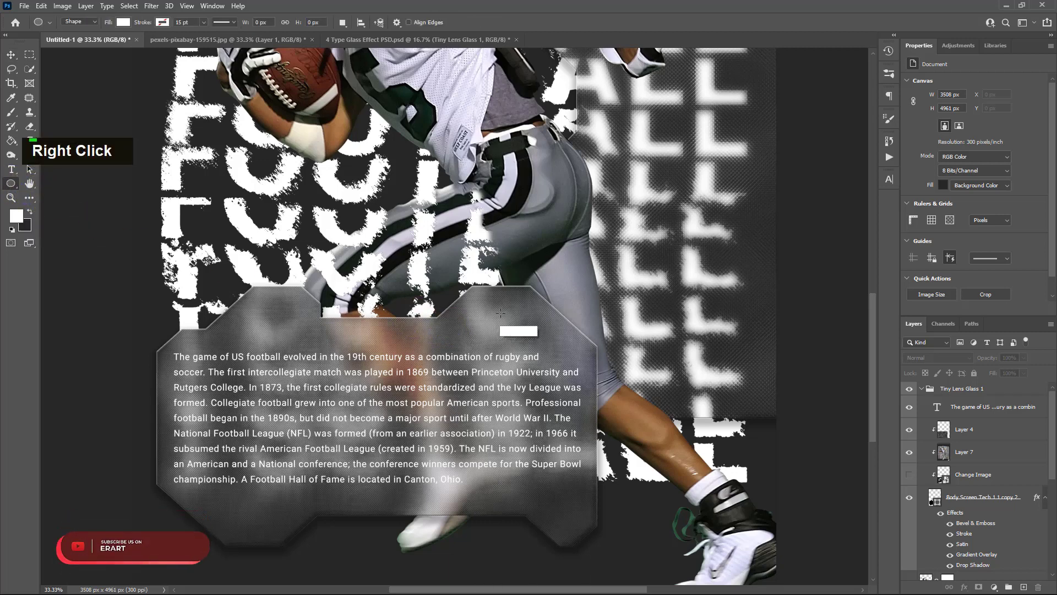
{"action": "left_click", "coordinate": [922, 389]}
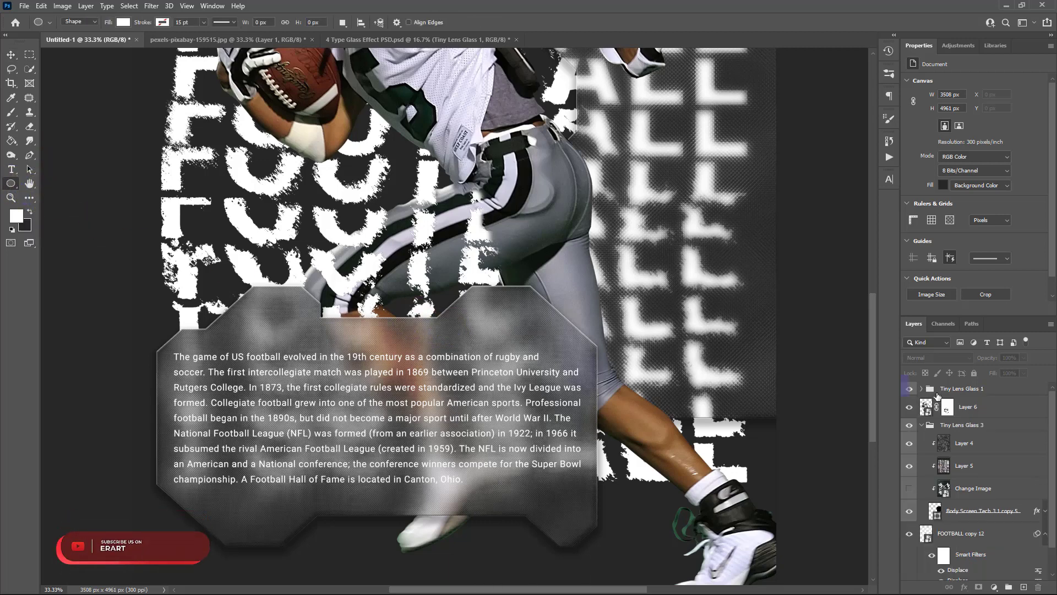
{"action": "left_click", "coordinate": [963, 395]}
{"action": "left_click", "coordinate": [1023, 587]}
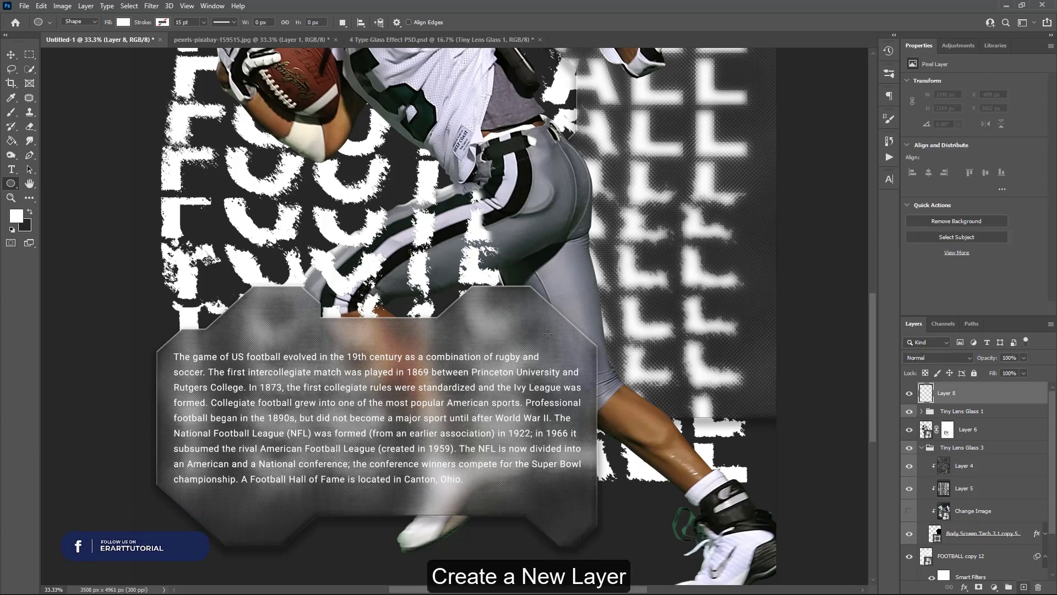
{"action": "left_click_drag", "start_coordinate": [480, 314], "coordinate": [509, 342]}
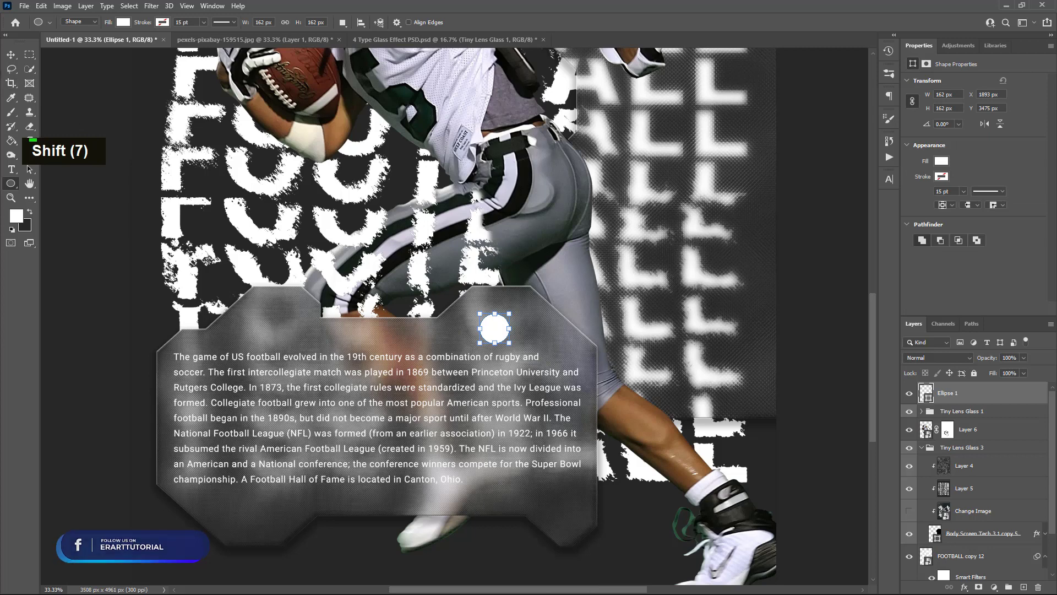
Move the white circle into the lower-right corner of the text's glass shape, at about X 2307 px, Y 4501 px.
{"action": "left_click", "coordinate": [11, 55]}
{"action": "left_click_drag", "start_coordinate": [494, 329], "coordinate": [577, 521]}
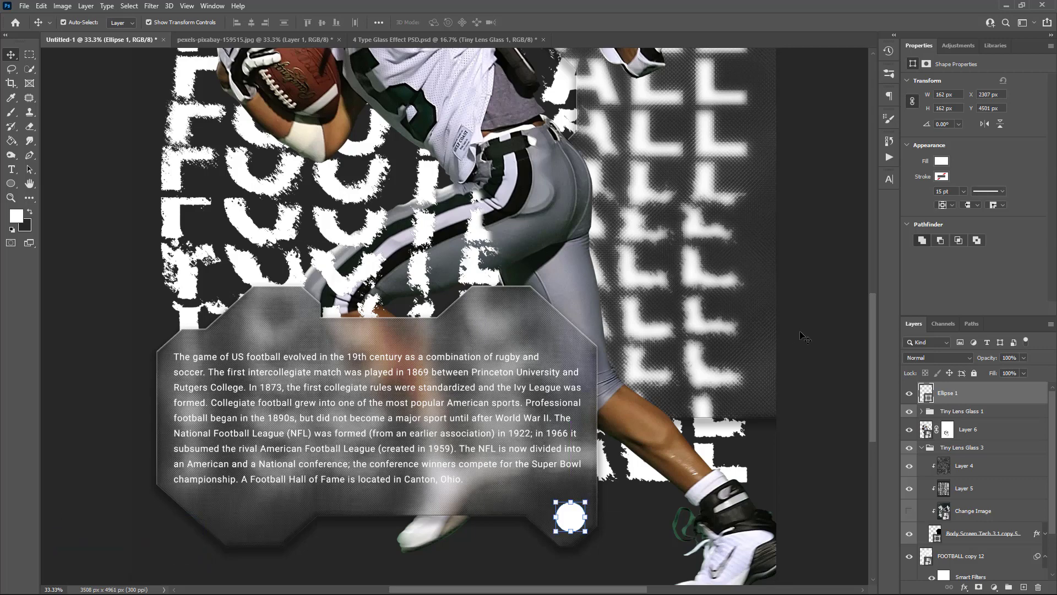
{"action": "left_click", "coordinate": [792, 356]}
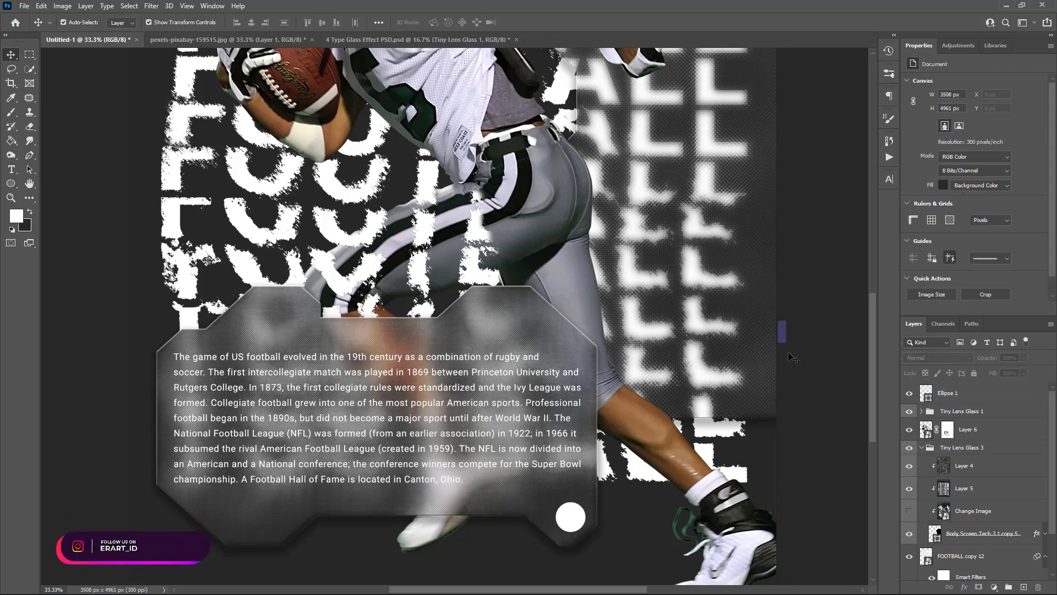
Add the text "BFA-43" in the empty area above the first FOOTBALL row.
{"action": "left_click_drag", "start_coordinate": [869, 410], "coordinate": [873, 268]}
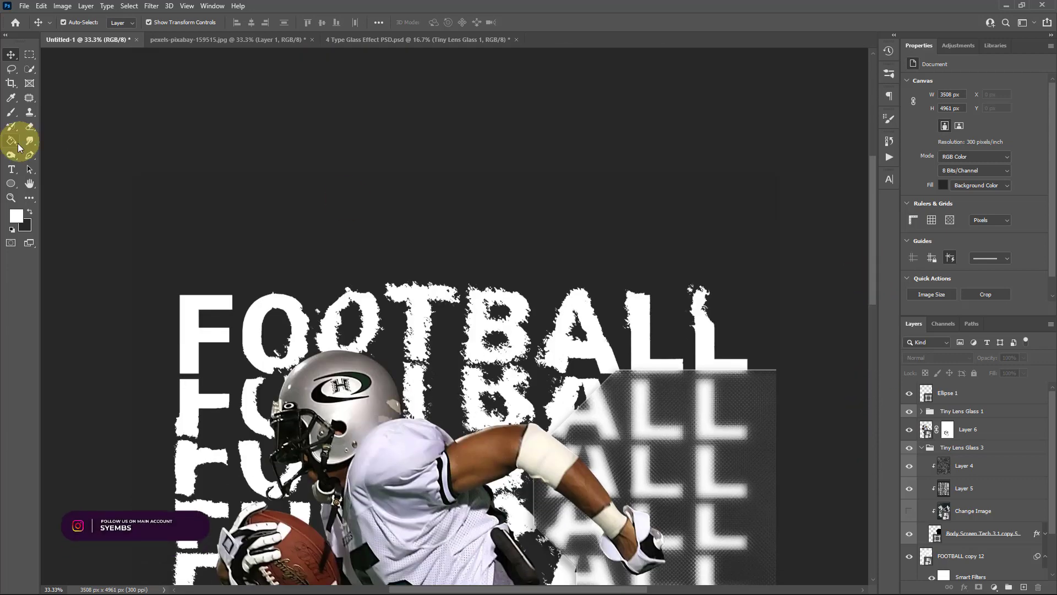
{"action": "left_click", "coordinate": [11, 169]}
{"action": "left_click", "coordinate": [359, 219]}
{"action": "key", "text": "Caps_Lock"}
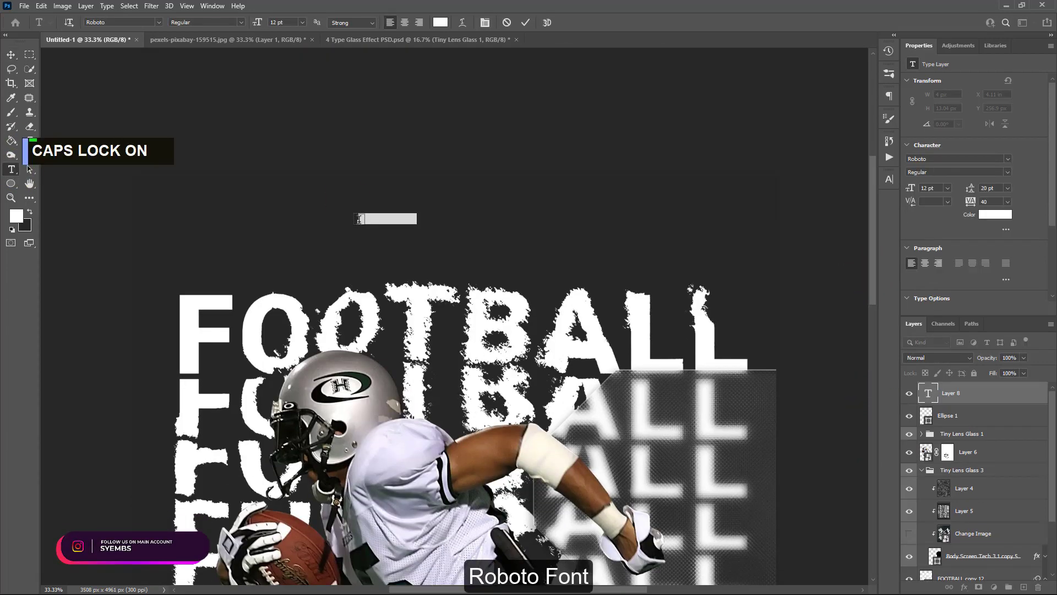
{"action": "type", "text": "B"}
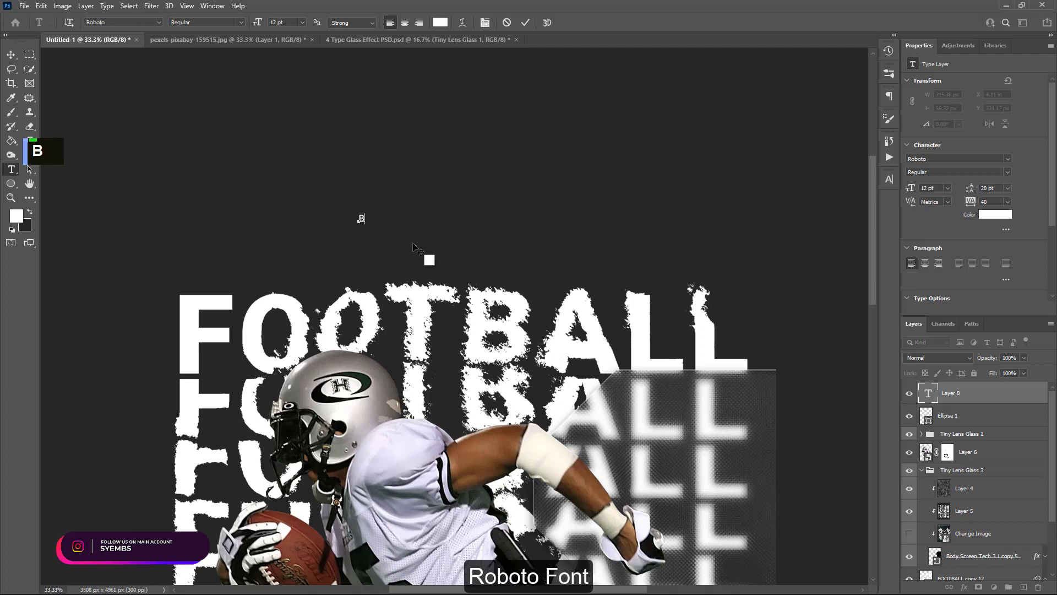
{"action": "type", "text": "FA-43"}
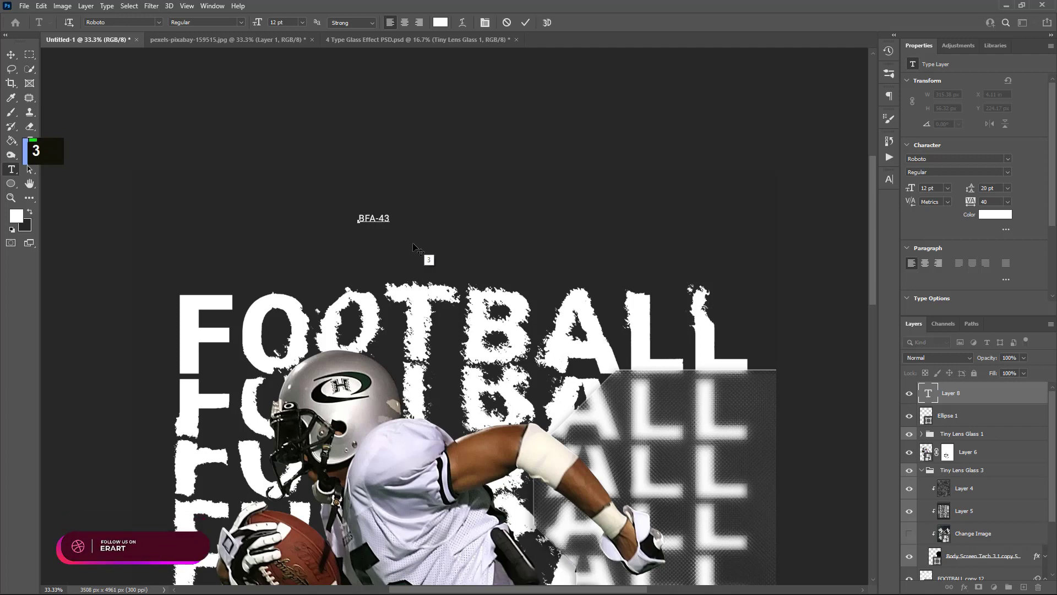
Set the BFA-43 text to Roboto Bold at 36 pt.
{"action": "key", "text": "ctrl+a"}
{"action": "left_click", "coordinate": [226, 22]}
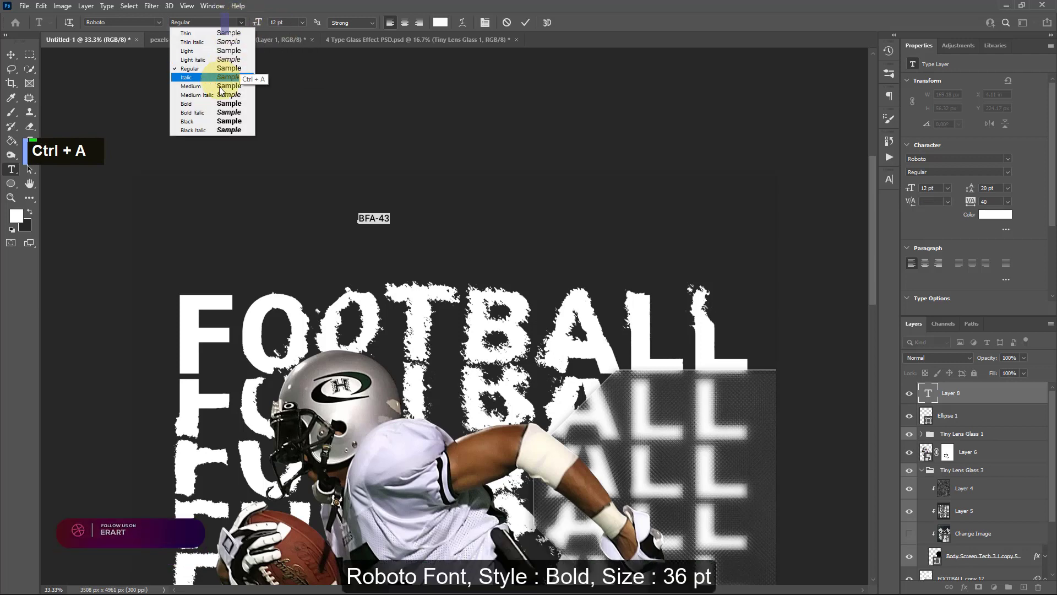
{"action": "left_click", "coordinate": [221, 104]}
{"action": "left_click", "coordinate": [304, 23]}
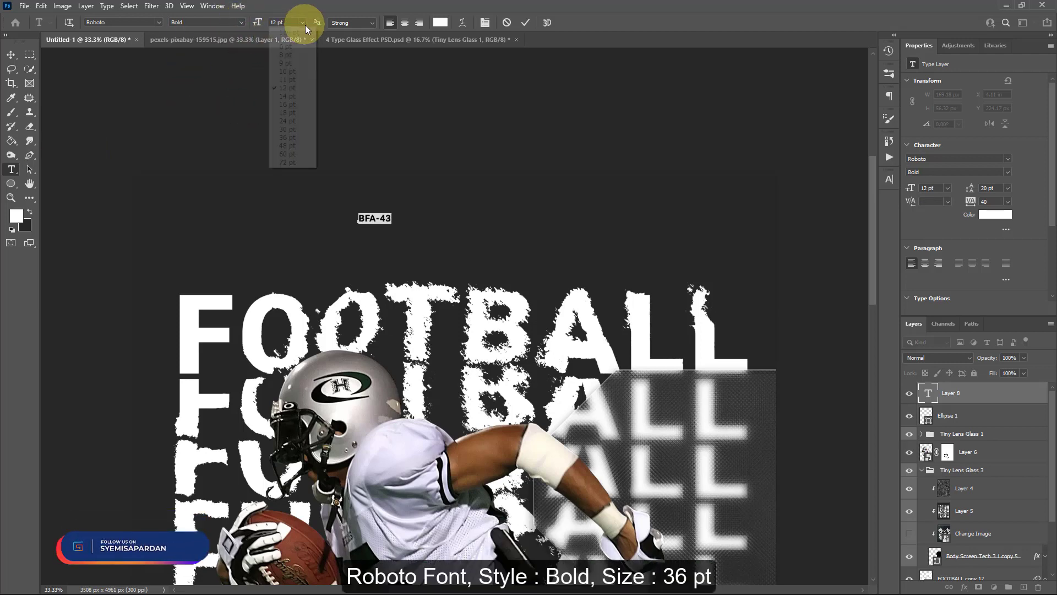
{"action": "left_click", "coordinate": [299, 120]}
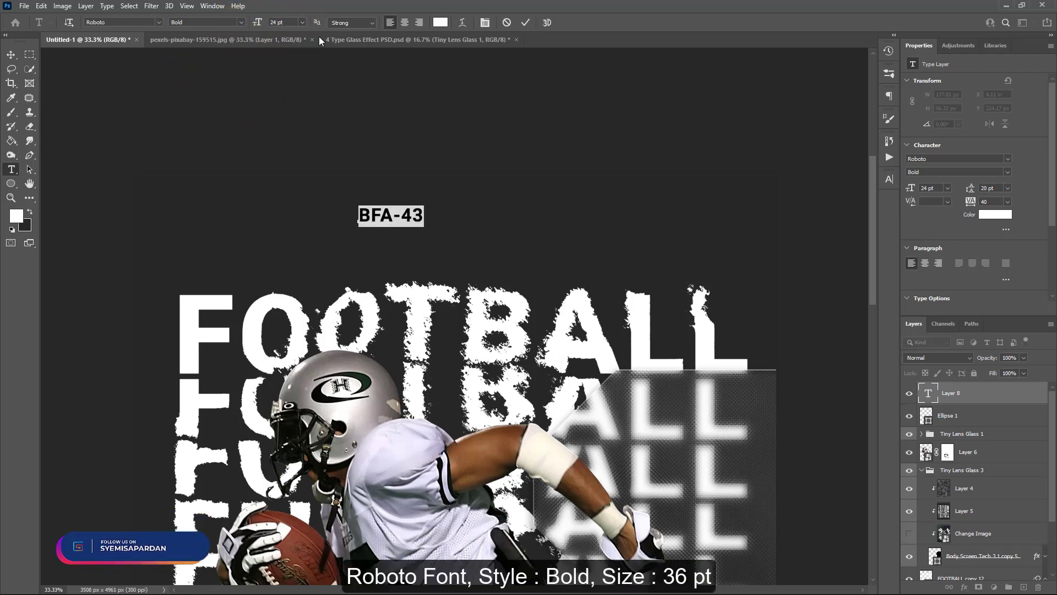
{"action": "left_click", "coordinate": [301, 23]}
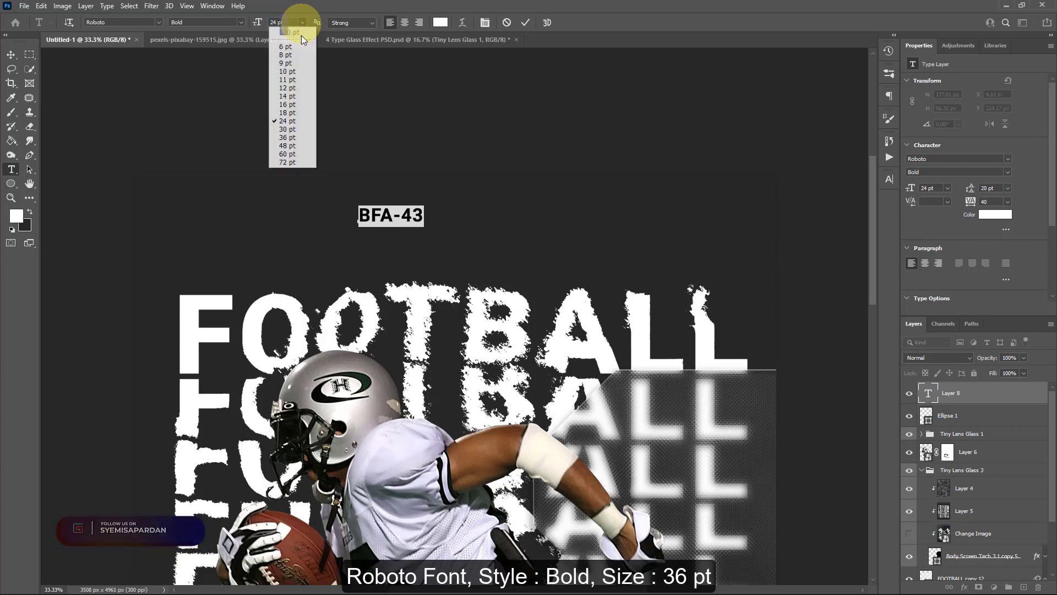
{"action": "left_click", "coordinate": [300, 143]}
Move the BFA-43 text to the poster's upper-right corner, aligning its right edge with the end of the FOOTBALL row.
{"action": "left_click", "coordinate": [11, 55]}
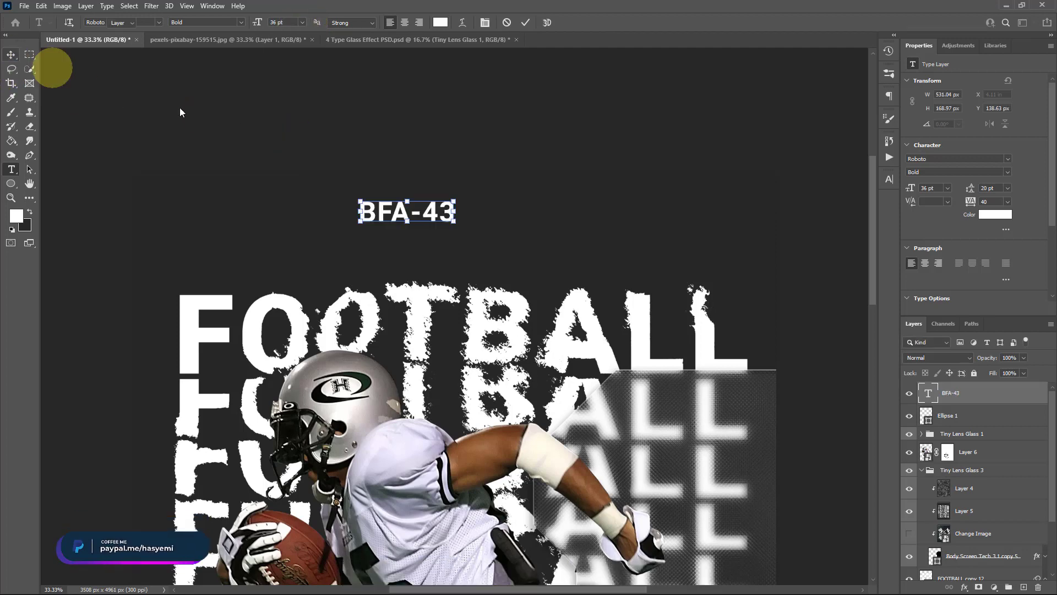
{"action": "left_click_drag", "start_coordinate": [620, 216], "coordinate": [732, 206]}
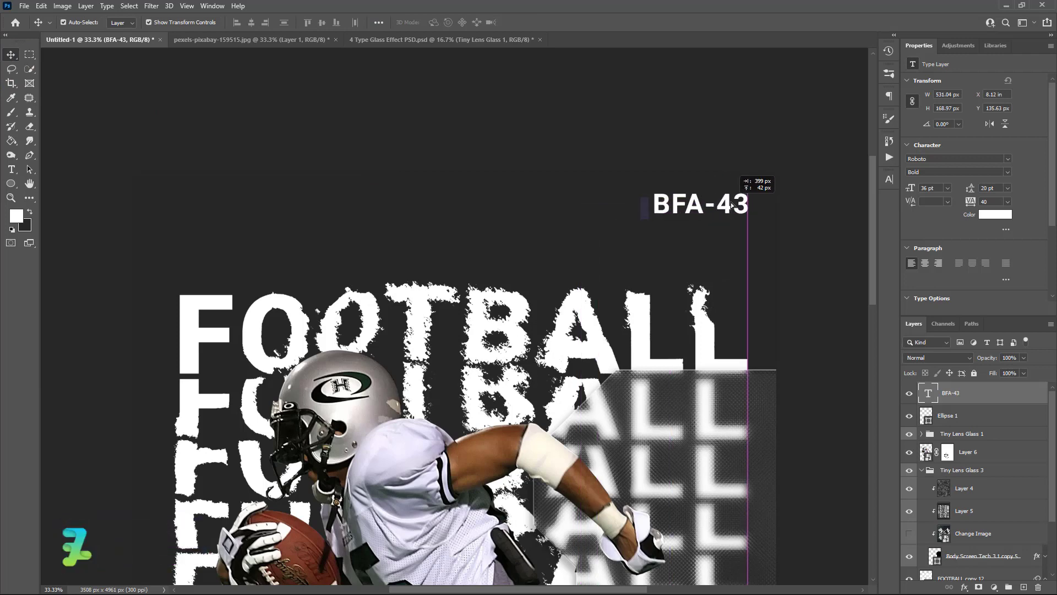
{"action": "left_click_drag", "start_coordinate": [731, 202], "coordinate": [731, 202]}
Set the foreground color to yellow #ffc000.
{"action": "scroll", "coordinate": [711, 278], "scroll_direction": "down", "scroll_amount": 5}
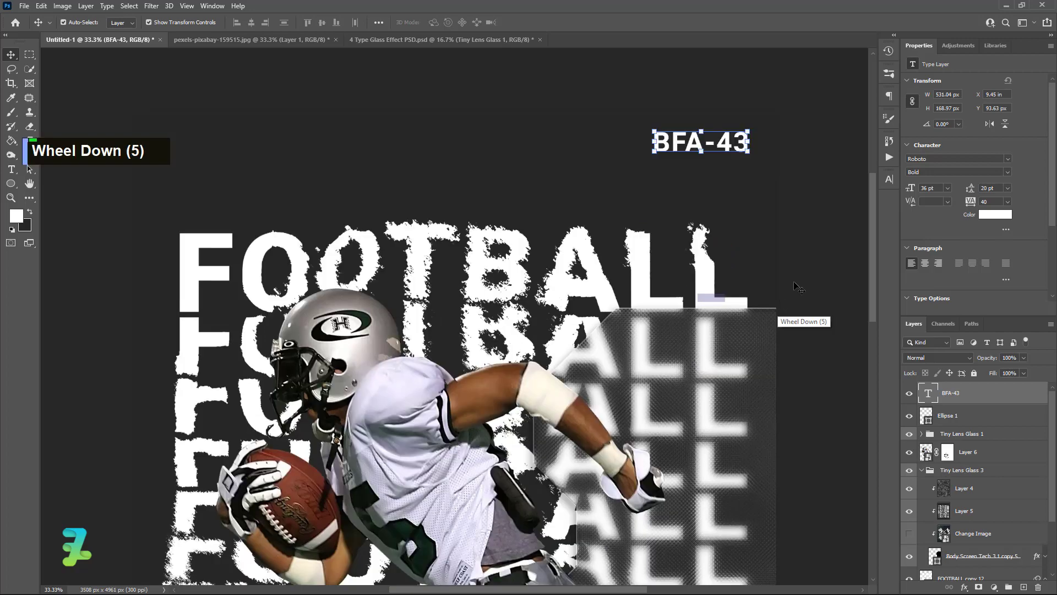
{"action": "scroll", "coordinate": [876, 335], "scroll_direction": "down", "scroll_amount": 5}
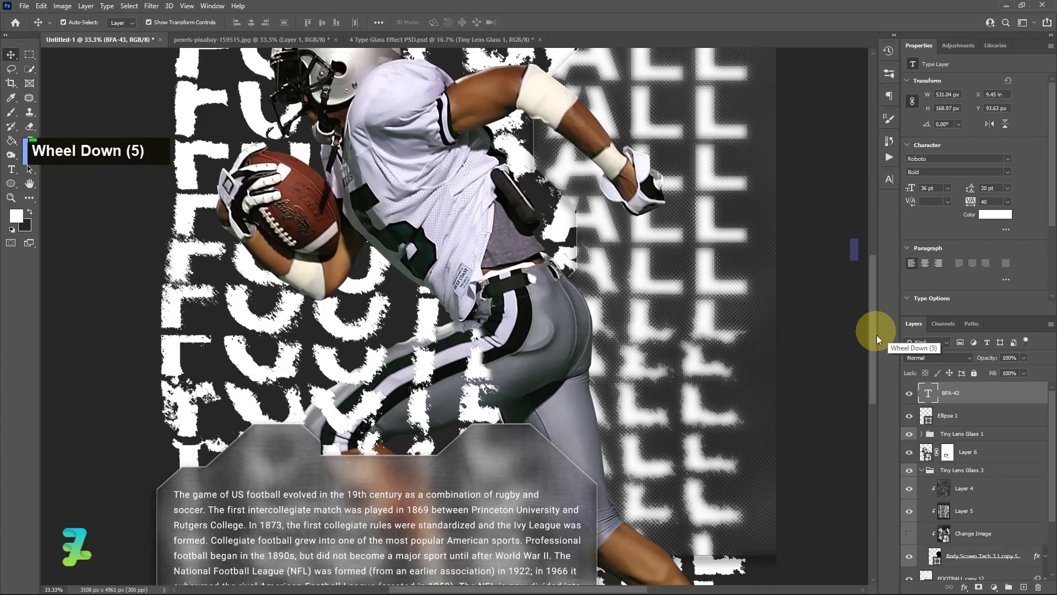
{"action": "left_click", "coordinate": [17, 216]}
{"action": "left_click", "coordinate": [203, 135]}
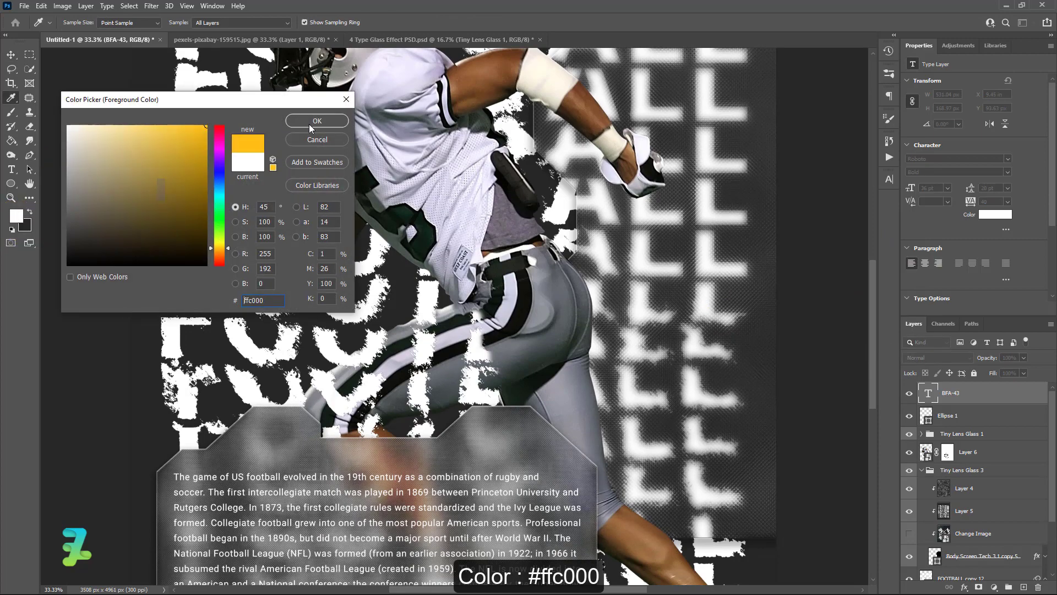
{"action": "left_click", "coordinate": [288, 122]}
{"action": "scroll", "coordinate": [144, 165], "scroll_direction": "up", "scroll_amount": 5}
Add the text "Football" in Foxlite Script Regular beside the player's hip, over the blurred glass area.
{"action": "left_click", "coordinate": [10, 172]}
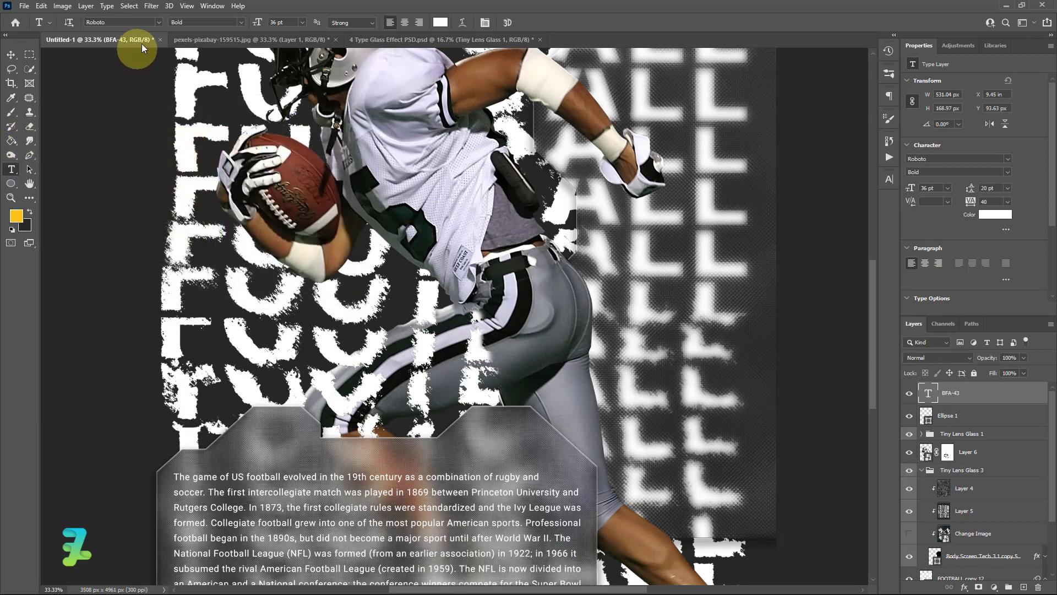
{"action": "left_click", "coordinate": [158, 22]}
{"action": "left_click", "coordinate": [153, 67]}
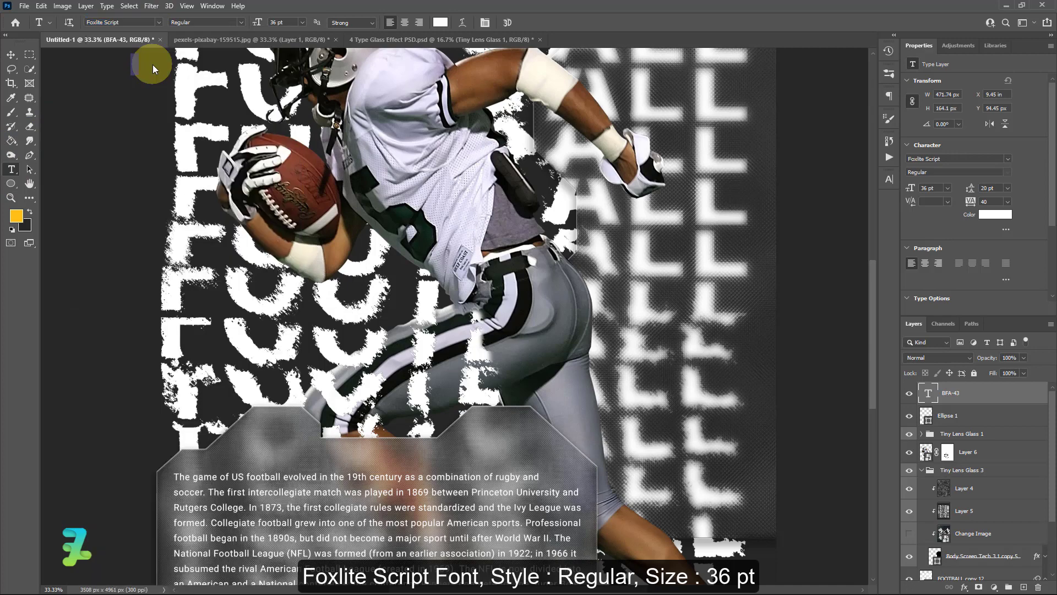
{"action": "left_click", "coordinate": [606, 271]}
{"action": "key", "text": "Caps_Lock"}
{"action": "type", "text": "f"}
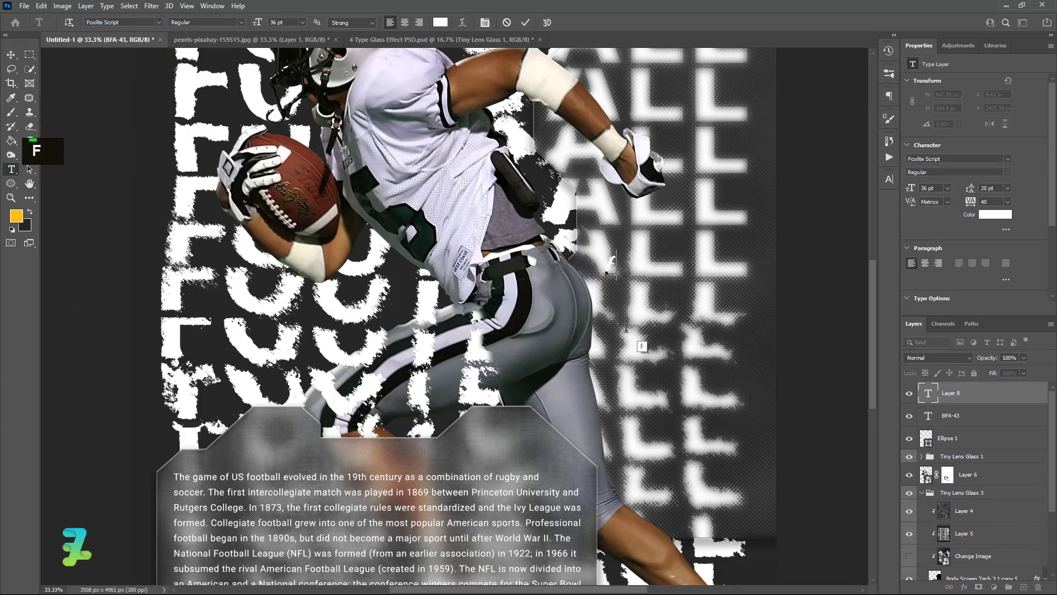
{"action": "key", "text": "Caps_Lock"}
{"action": "type", "text": "O"}
{"action": "key", "text": "Caps_Lock"}
{"action": "type", "text": "tt"}
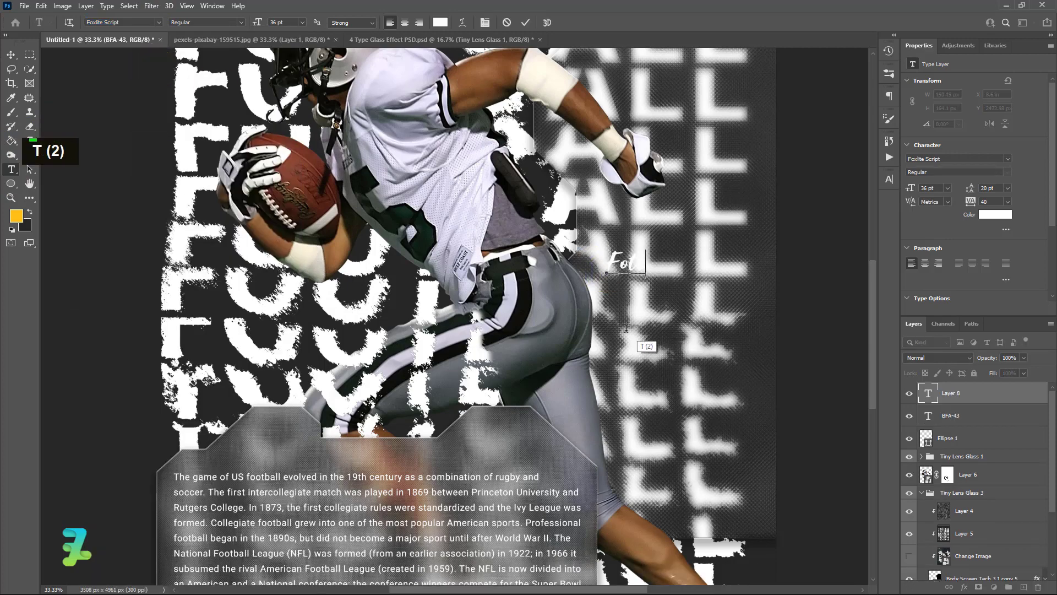
{"action": "key", "text": "BackSpace"}
{"action": "type", "text": "otball"}
Color the whole script Football text with the yellow foreground color and set its size to 72 pt.
{"action": "key", "text": "ctrl+a"}
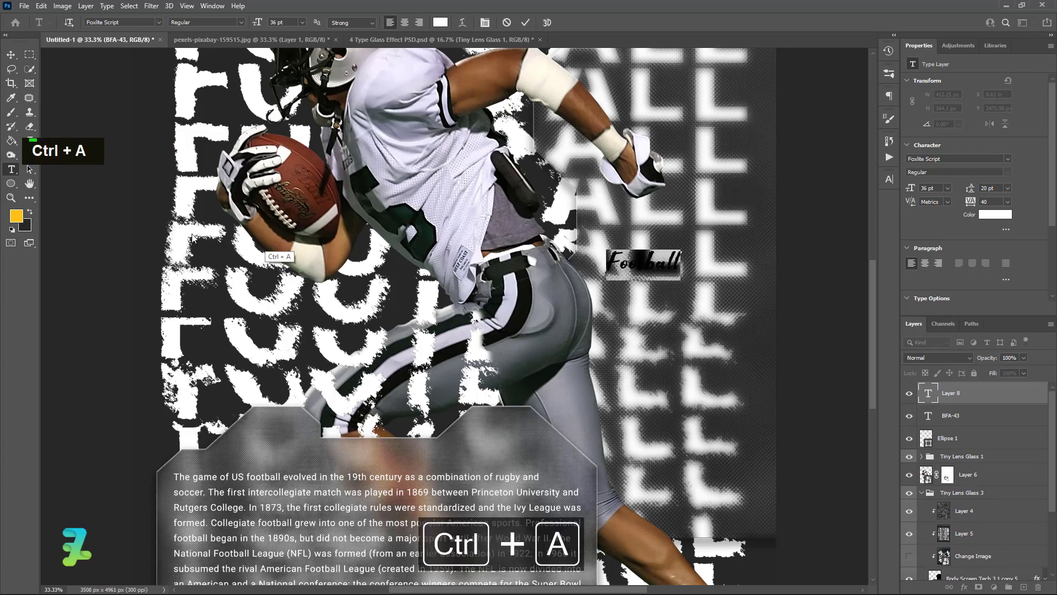
{"action": "left_click", "coordinate": [31, 213]}
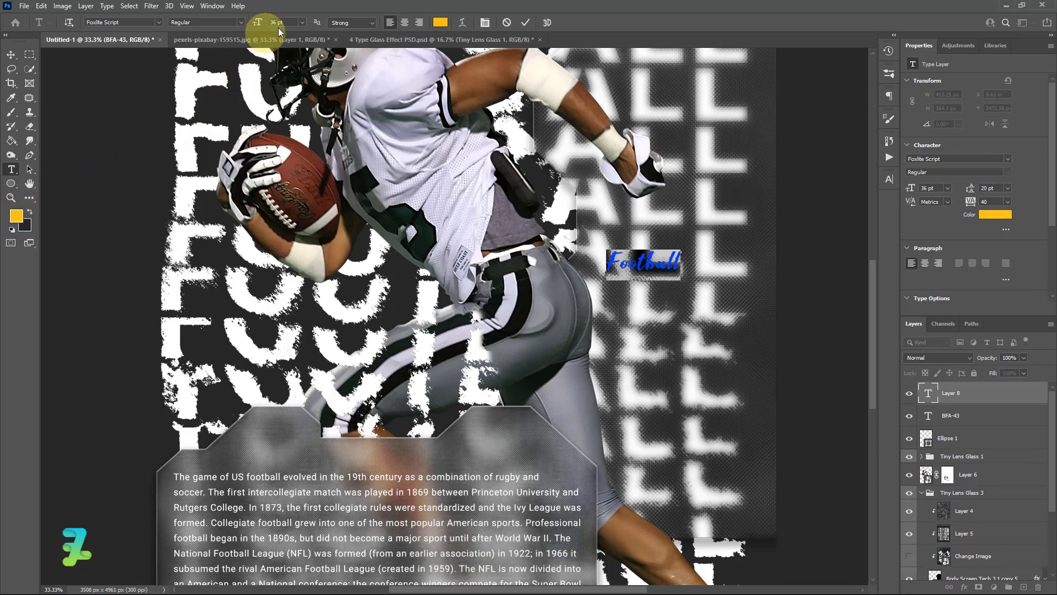
{"action": "left_click", "coordinate": [302, 22]}
{"action": "left_click", "coordinate": [287, 162]}
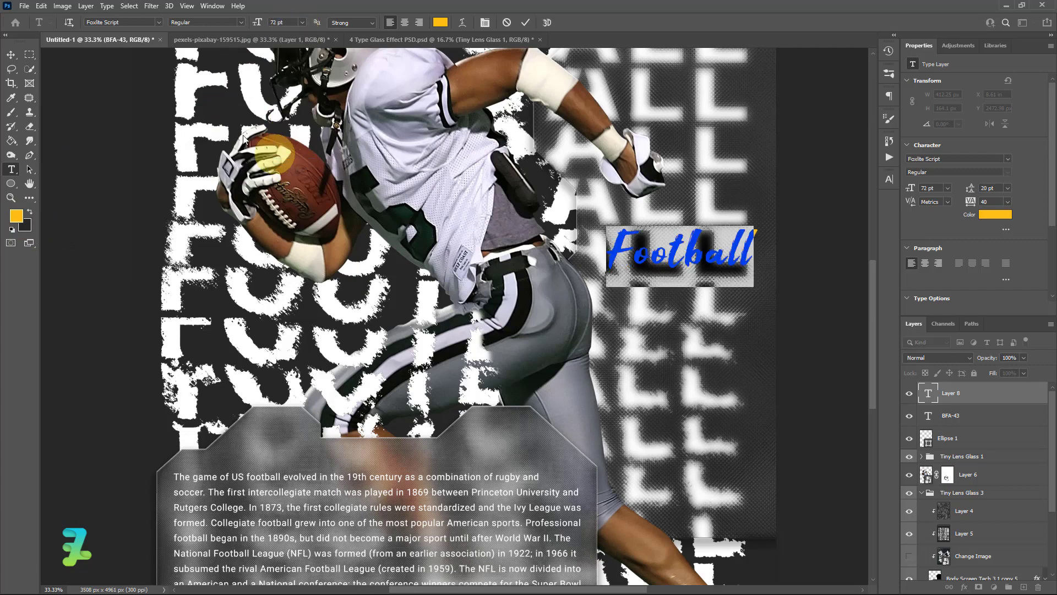
Scale the script Football text to about 247%, rotate it about -45°, and place it diagonally across the player's legs.
{"action": "left_click", "coordinate": [11, 54]}
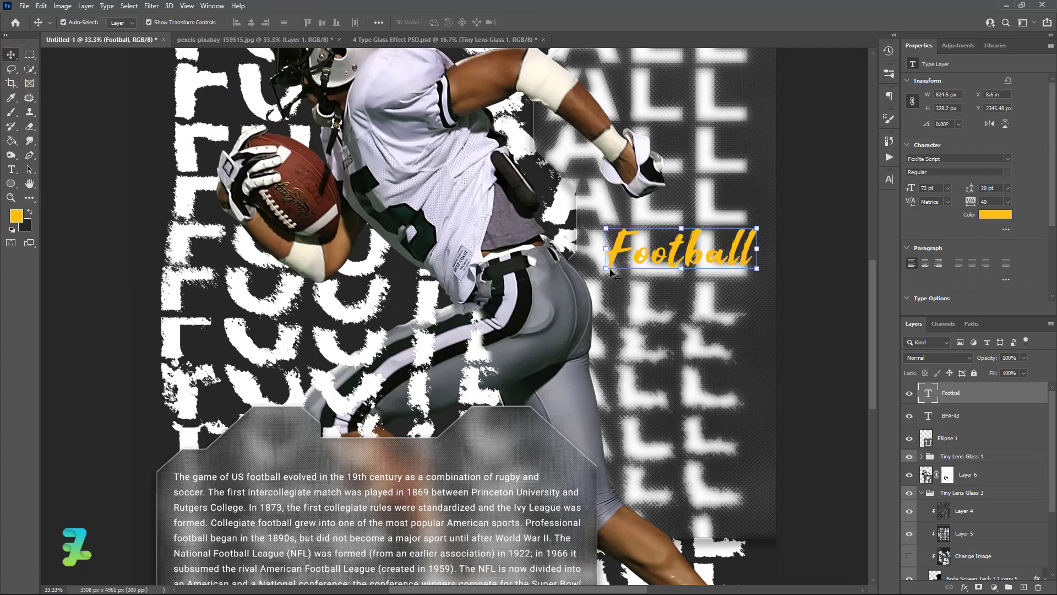
{"action": "left_click_drag", "start_coordinate": [606, 269], "coordinate": [368, 368]}
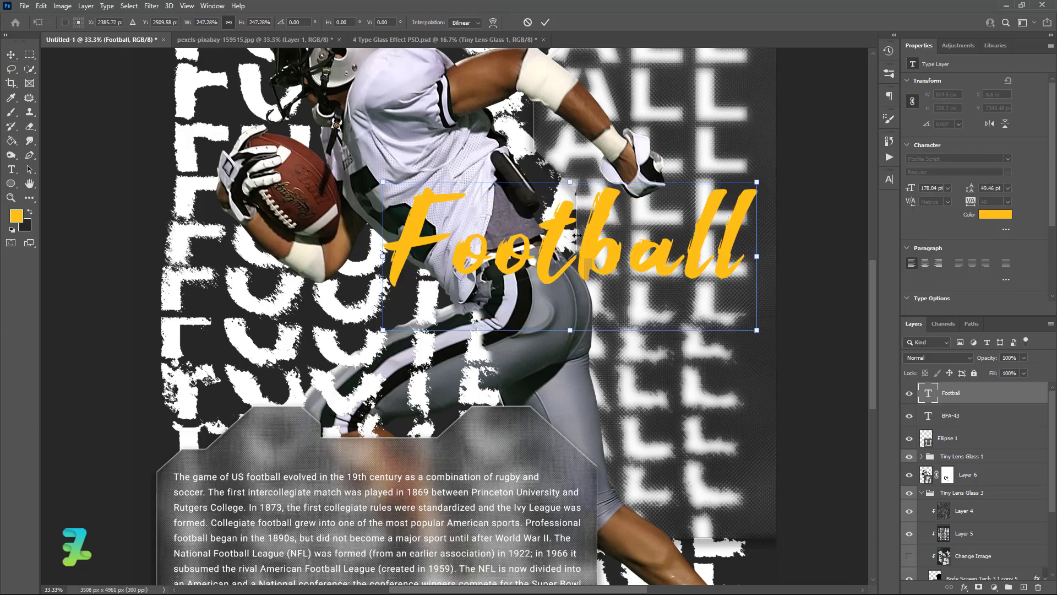
{"action": "left_click_drag", "start_coordinate": [611, 242], "coordinate": [589, 327]}
{"action": "left_click_drag", "start_coordinate": [770, 381], "coordinate": [714, 231]}
{"action": "left_click_drag", "start_coordinate": [565, 309], "coordinate": [637, 303]}
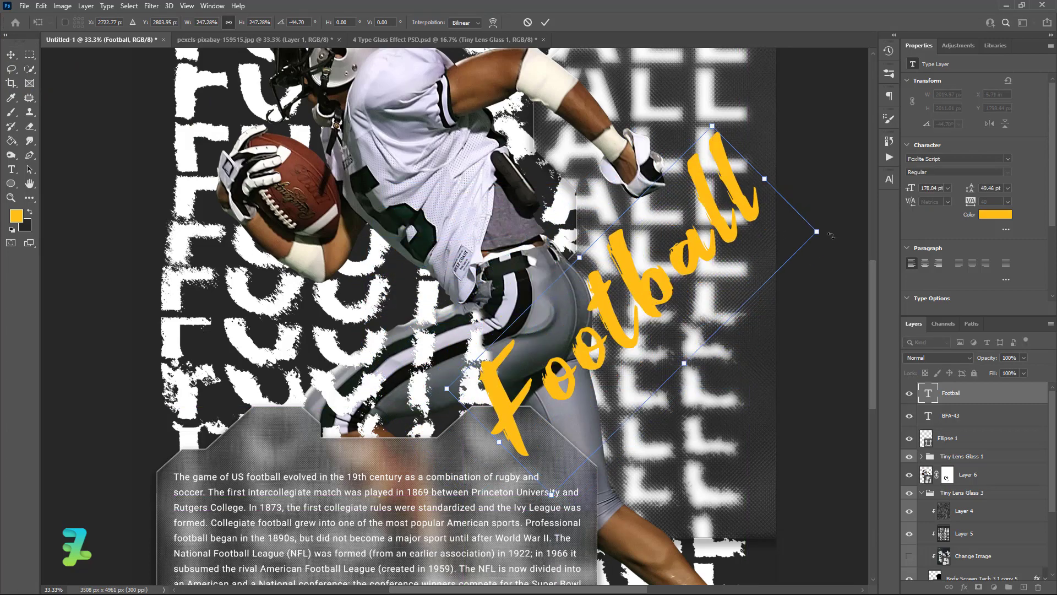
Scale the script Football text down to about 162%, tilt it about -32°, and place it across the player's thigh.
{"action": "left_click_drag", "start_coordinate": [818, 180], "coordinate": [803, 192]}
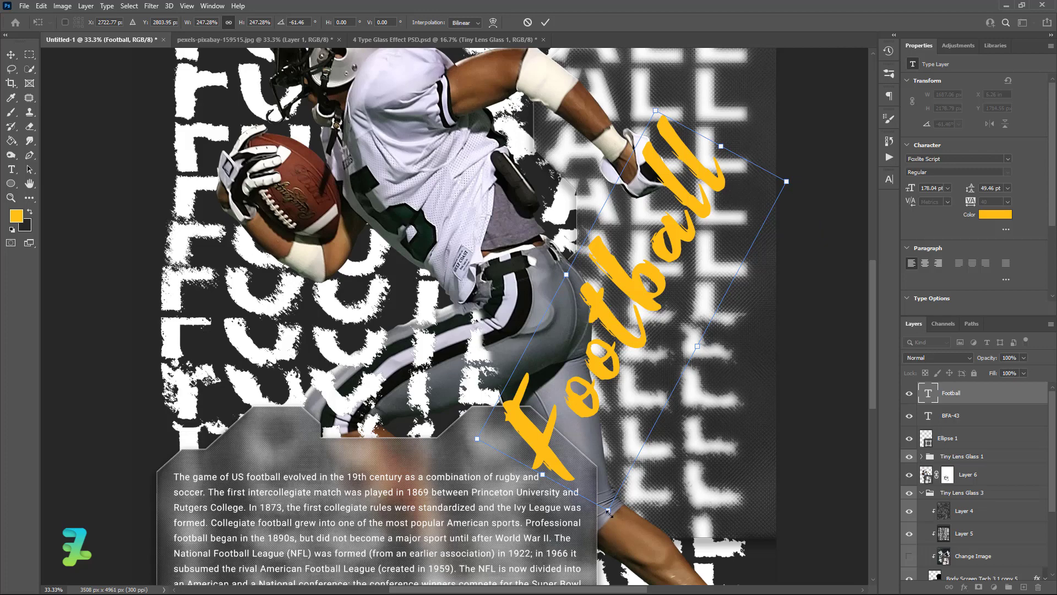
{"action": "left_click_drag", "start_coordinate": [609, 513], "coordinate": [624, 373]}
{"action": "left_click_drag", "start_coordinate": [639, 220], "coordinate": [636, 305]}
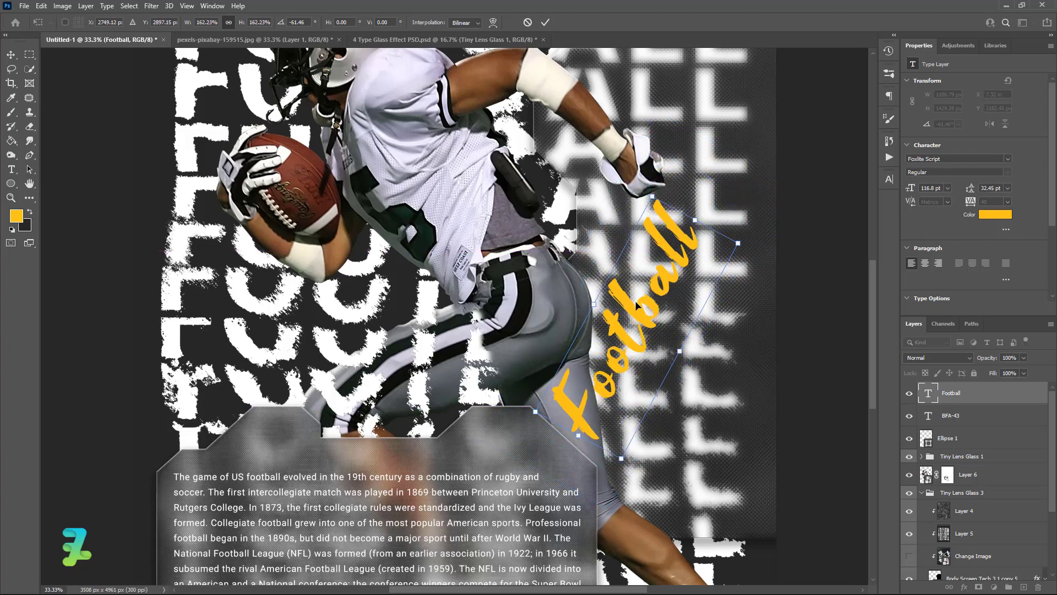
{"action": "key", "text": "ctrl+0"}
{"action": "key", "text": "ctrl+minus"}
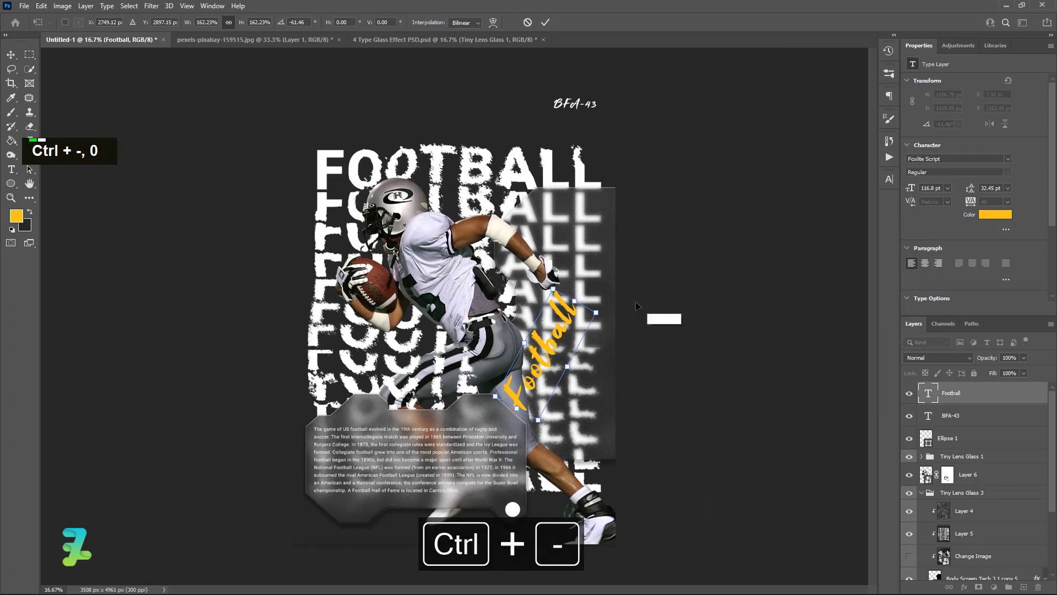
{"action": "left_click_drag", "start_coordinate": [558, 345], "coordinate": [558, 351]}
{"action": "left_click_drag", "start_coordinate": [625, 319], "coordinate": [643, 370]}
{"action": "left_click_drag", "start_coordinate": [550, 346], "coordinate": [531, 374]}
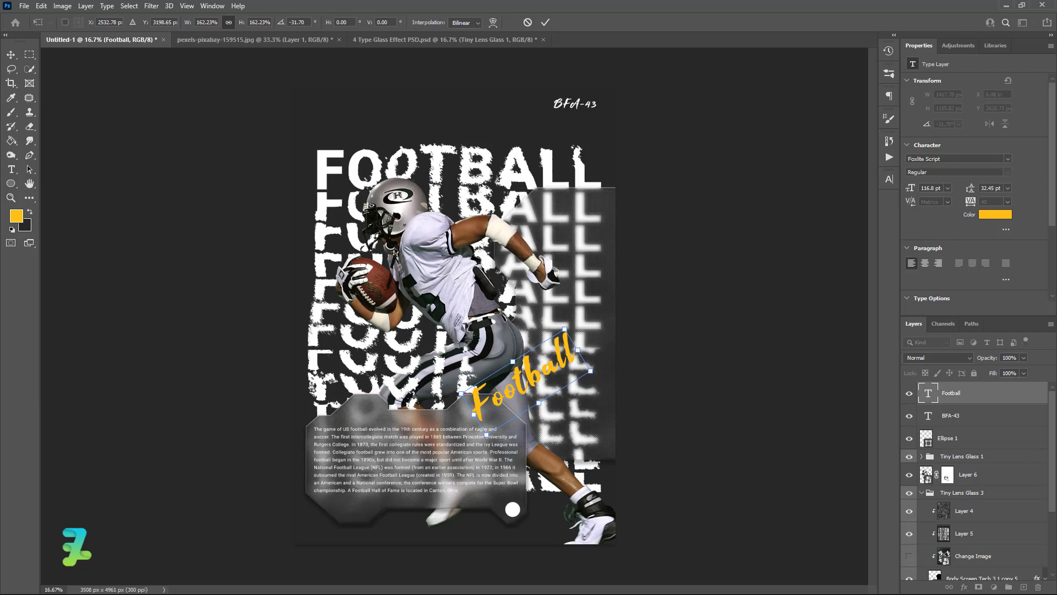
{"action": "left_click", "coordinate": [11, 55]}
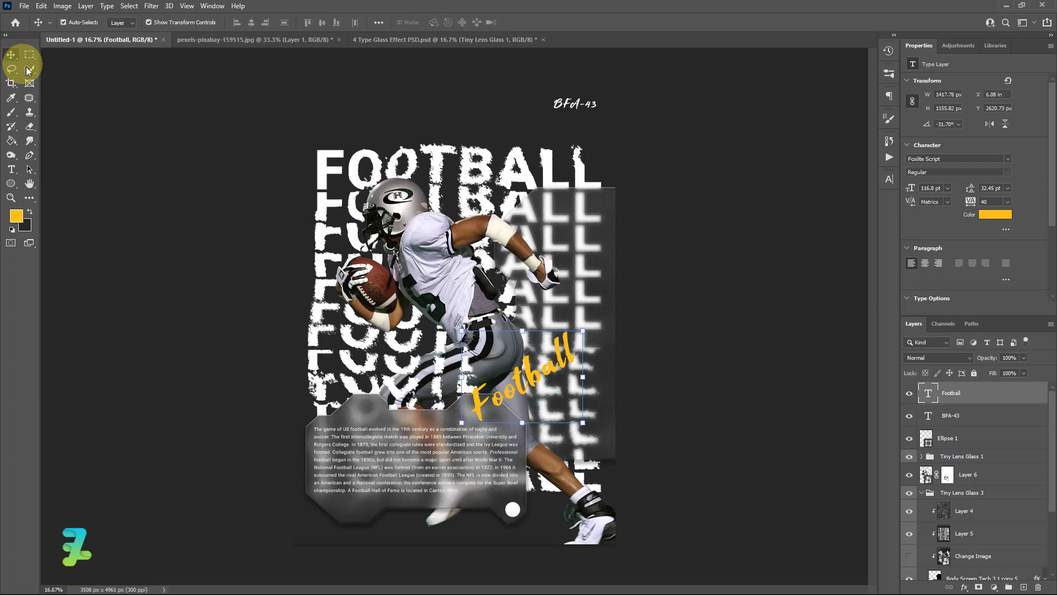
{"action": "left_click", "coordinate": [160, 158]}
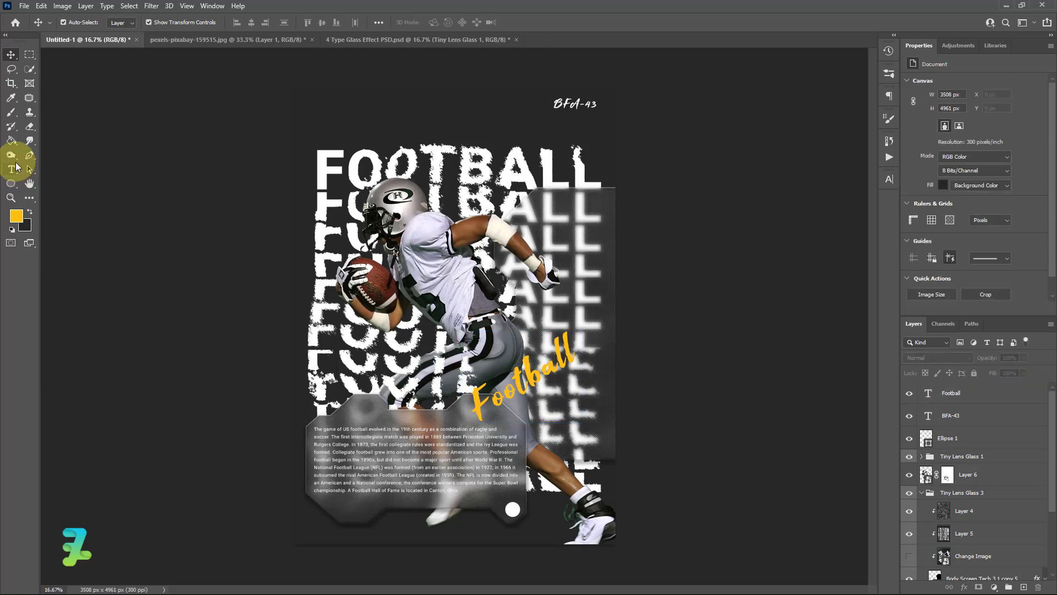
With the Rectangle tool, draw a yellow 114 px square on a new layer, over the FOOTBALL rows below the ball.
{"action": "left_click", "coordinate": [11, 184]}
{"action": "right_click", "coordinate": [12, 184]}
{"action": "left_click", "coordinate": [44, 184]}
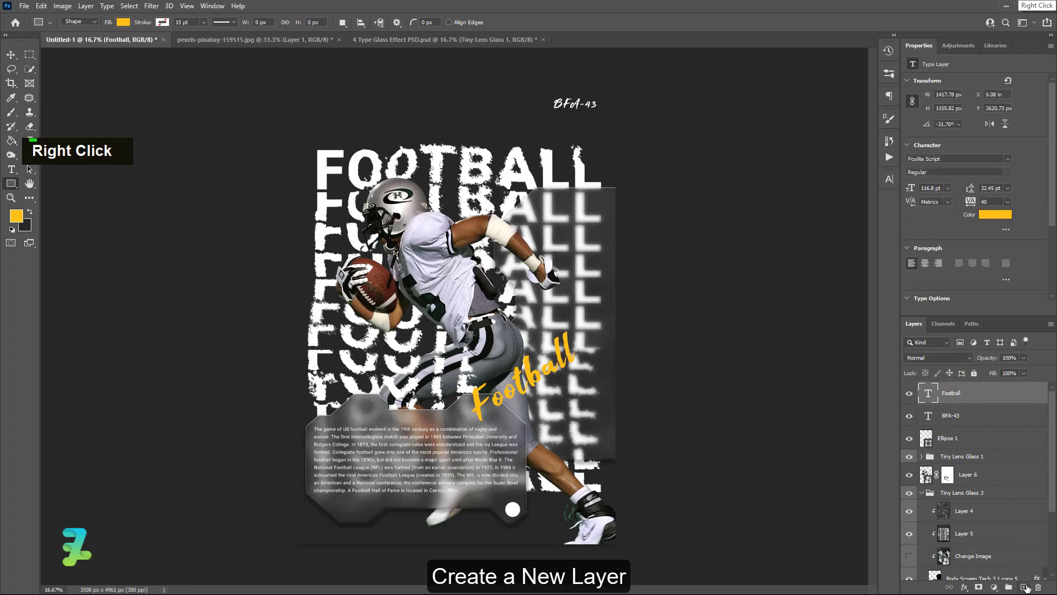
{"action": "left_click", "coordinate": [1025, 588]}
{"action": "key", "text": "ctrl+equal"}
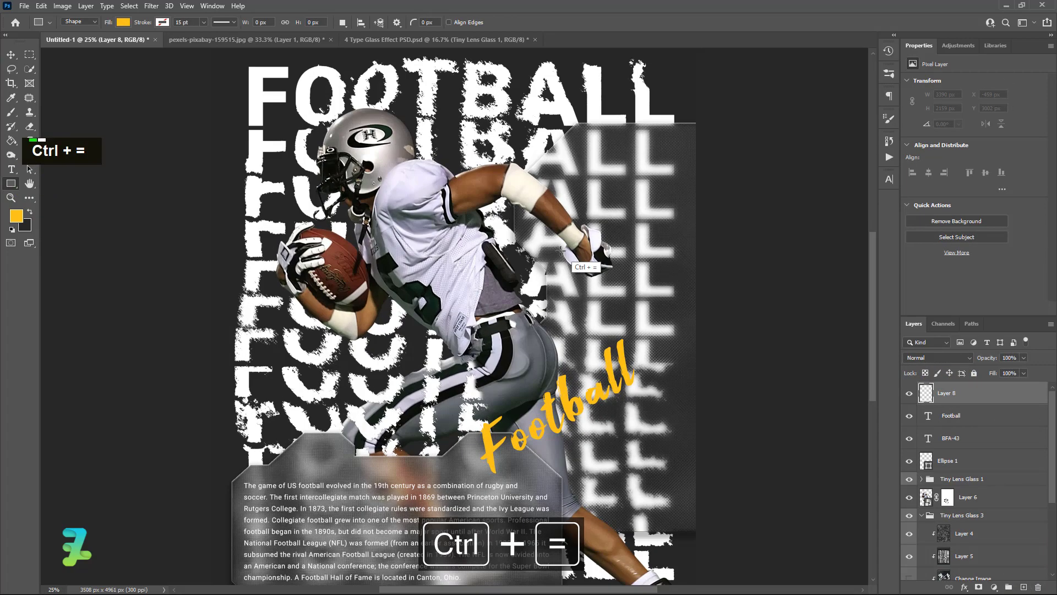
{"action": "key", "text": "ctrl+equal"}
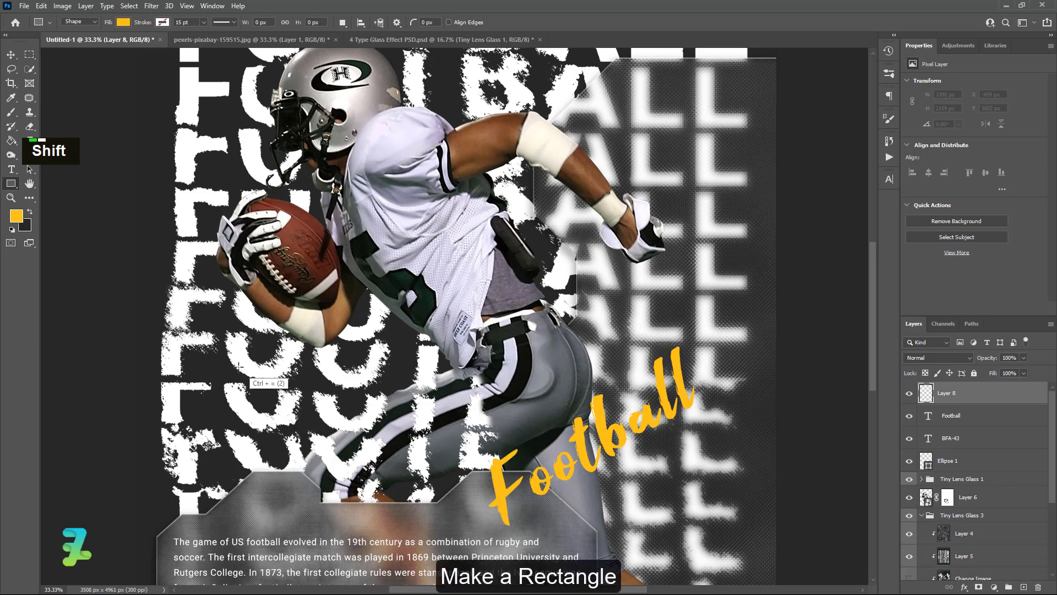
{"action": "left_click_drag", "start_coordinate": [238, 366], "coordinate": [259, 387]}
Reposition the yellow square and duplicate it twice to make an evenly spaced horizontal row of three squares.
{"action": "left_click", "coordinate": [10, 54]}
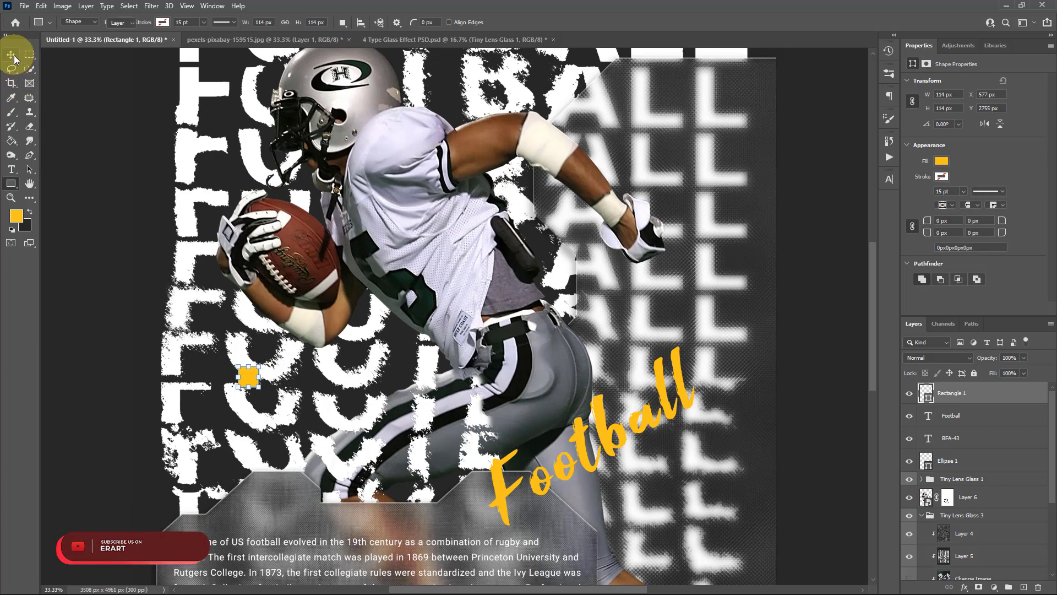
{"action": "left_click", "coordinate": [255, 384]}
{"action": "left_click_drag", "start_coordinate": [246, 381], "coordinate": [282, 396]}
{"action": "key", "text": "ctrl"}
{"action": "key", "text": "ctrl+j"}
{"action": "key", "text": "ctrl+j"}
Set the third square's fill to 0% and add an inside stroke of 27 px.
{"action": "left_click", "coordinate": [1024, 373]}
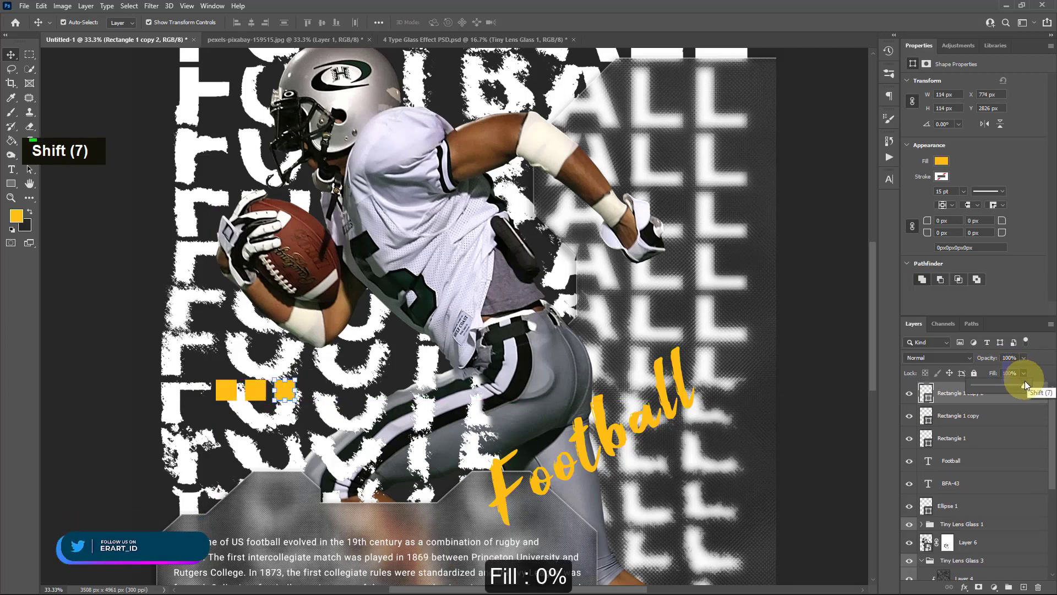
{"action": "left_click_drag", "start_coordinate": [1025, 381], "coordinate": [955, 394]}
{"action": "double_click", "coordinate": [996, 401]}
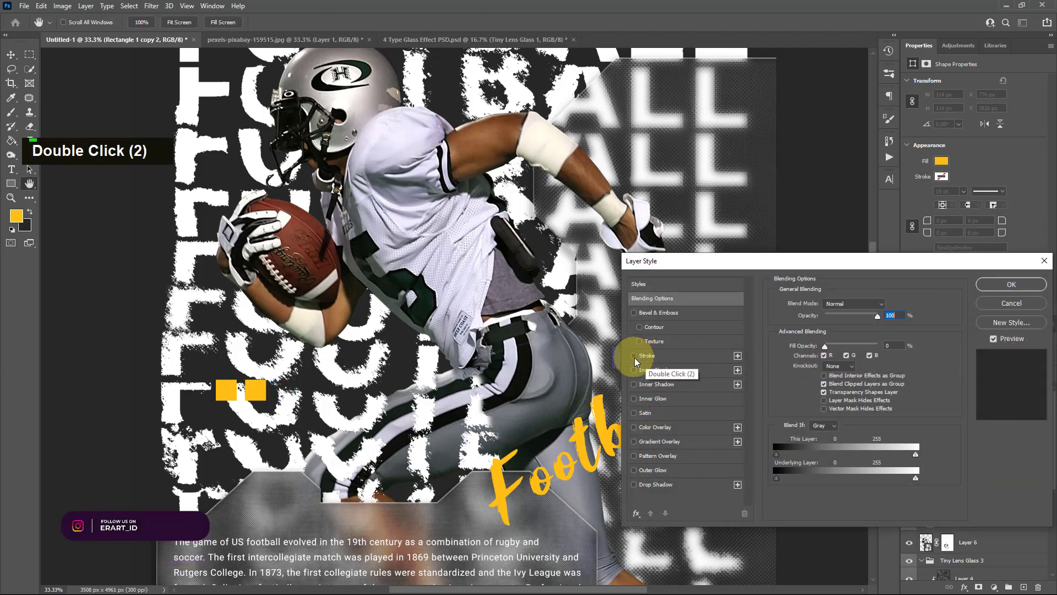
{"action": "left_click", "coordinate": [634, 357]}
{"action": "left_click", "coordinate": [646, 356]}
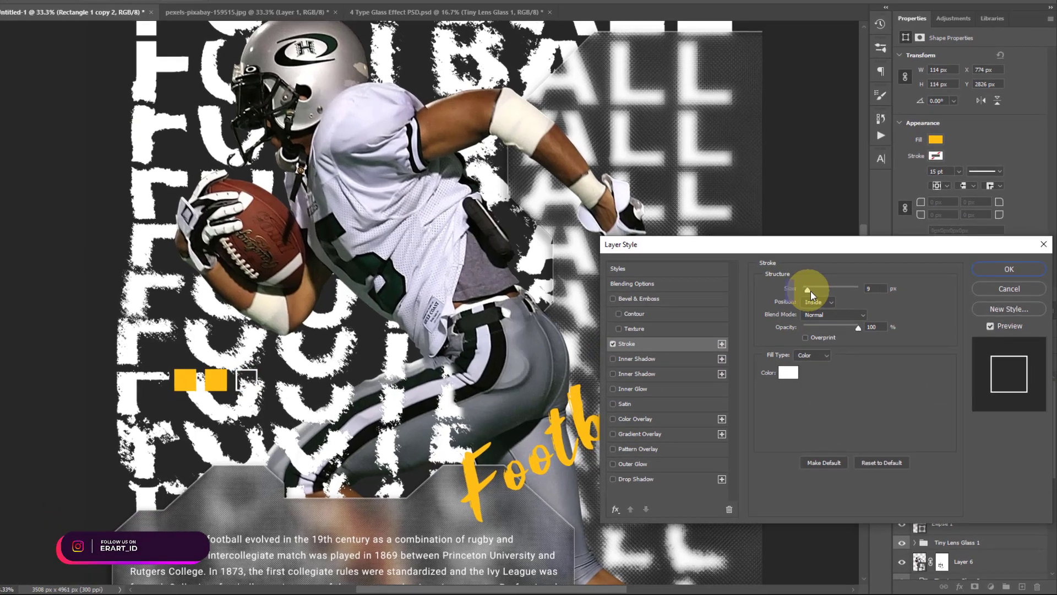
{"action": "left_click_drag", "start_coordinate": [820, 304], "coordinate": [823, 306]}
Color the third square's stroke #ffc000 and apply the layer style.
{"action": "left_click", "coordinate": [714, 311]}
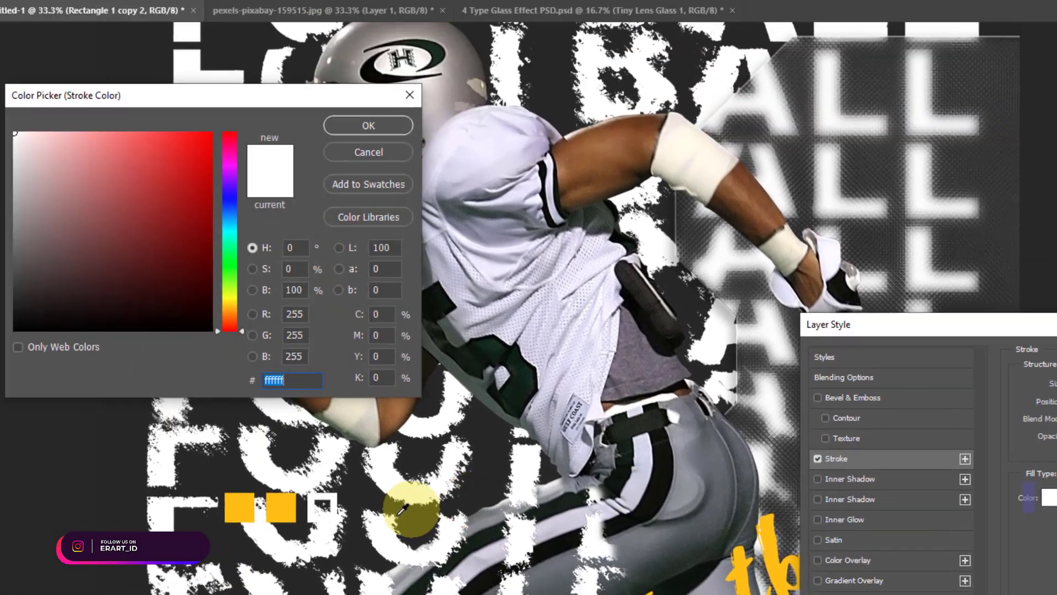
{"action": "type", "text": "ffc000"}
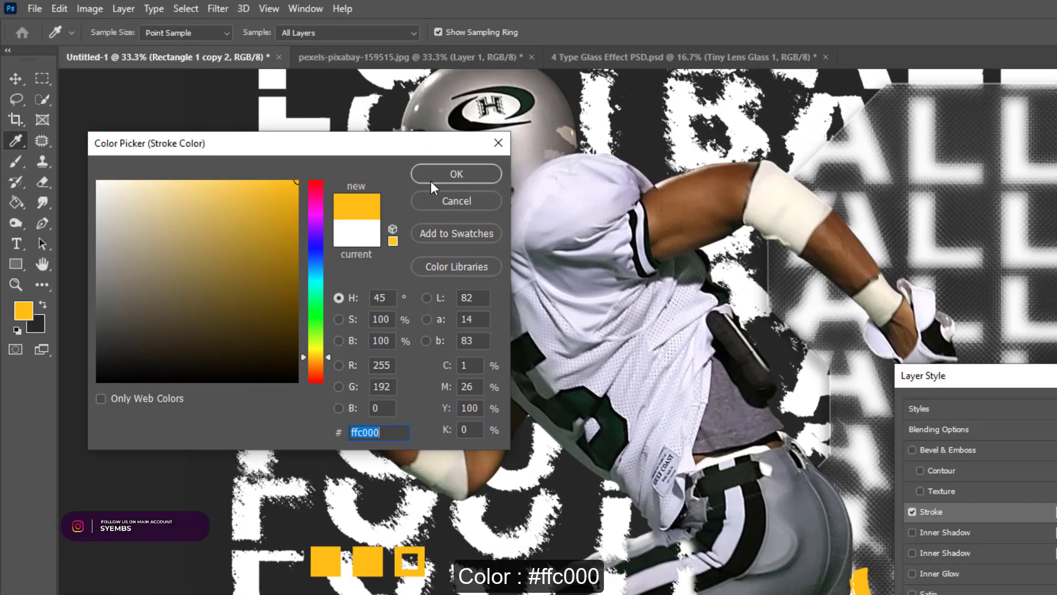
{"action": "left_click", "coordinate": [432, 182]}
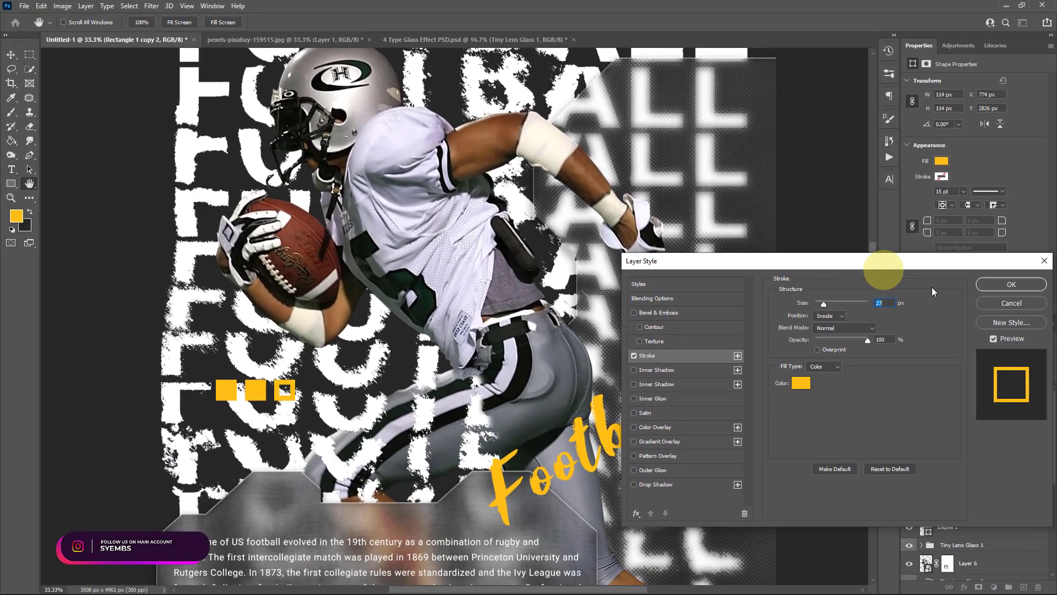
{"action": "left_click", "coordinate": [999, 282]}
On a new layer, draw an upright 80 x 385 px bar in the dark swatch color beside the top row's A.
{"action": "key", "text": "v"}
{"action": "scroll", "coordinate": [874, 302], "scroll_direction": "up", "scroll_amount": 3}
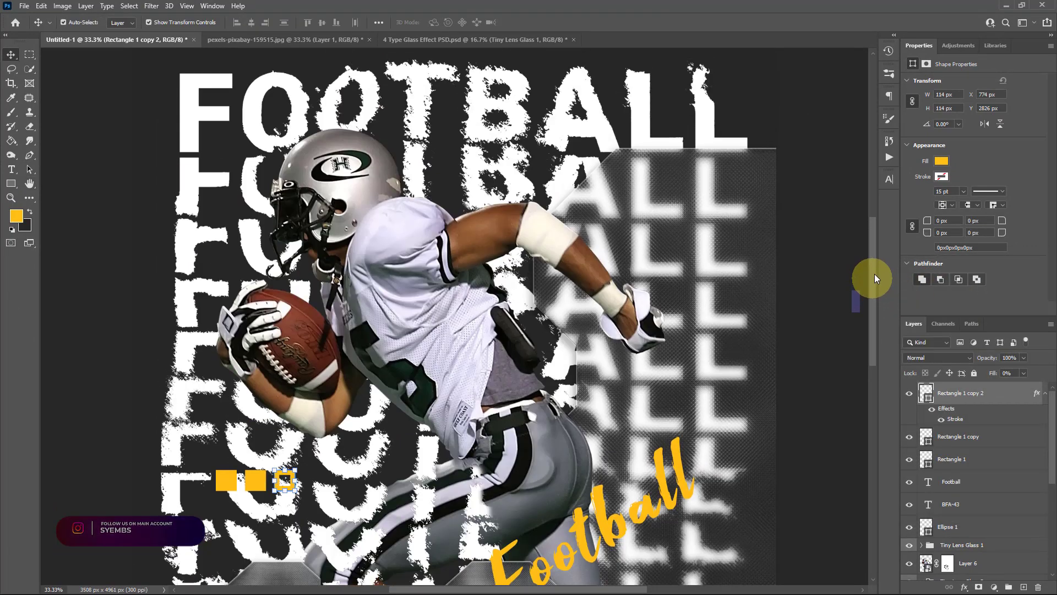
{"action": "scroll", "coordinate": [874, 279], "scroll_direction": "up", "scroll_amount": 2}
{"action": "left_click", "coordinate": [1023, 587]}
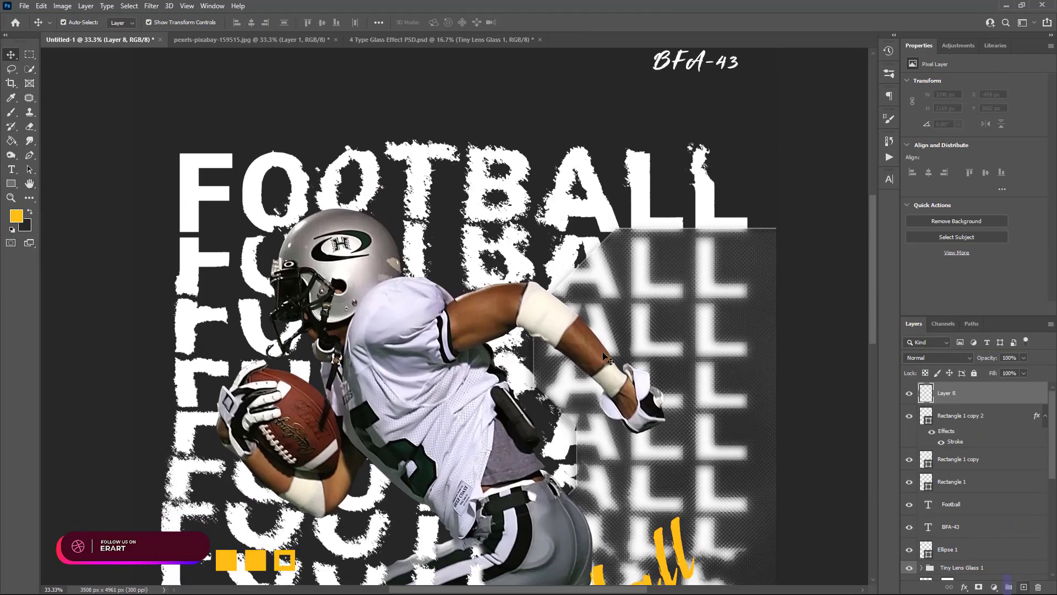
{"action": "left_click", "coordinate": [12, 184]}
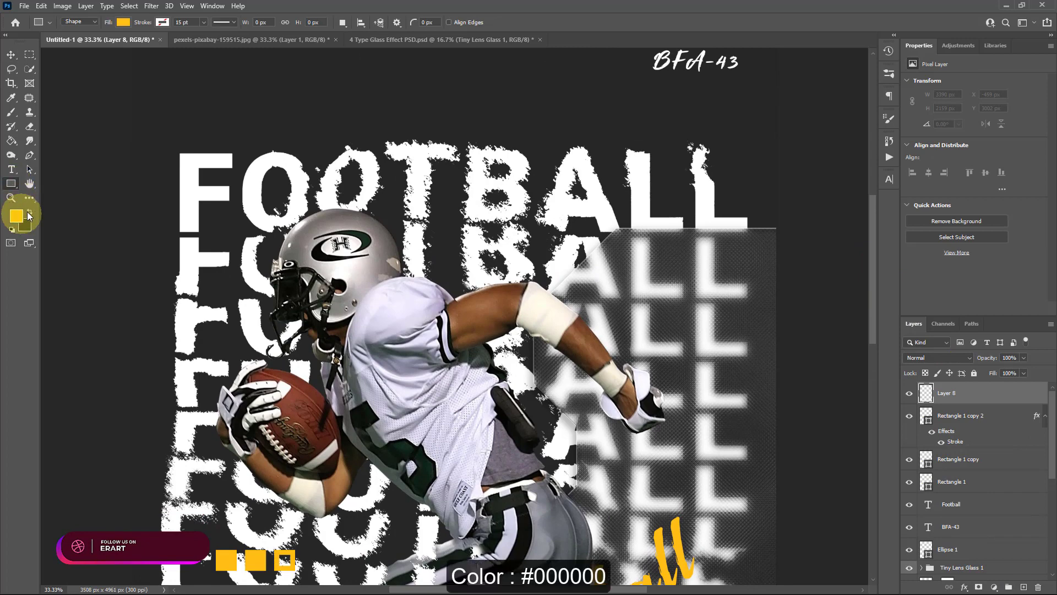
{"action": "left_click_drag", "start_coordinate": [607, 210], "coordinate": [621, 280]}
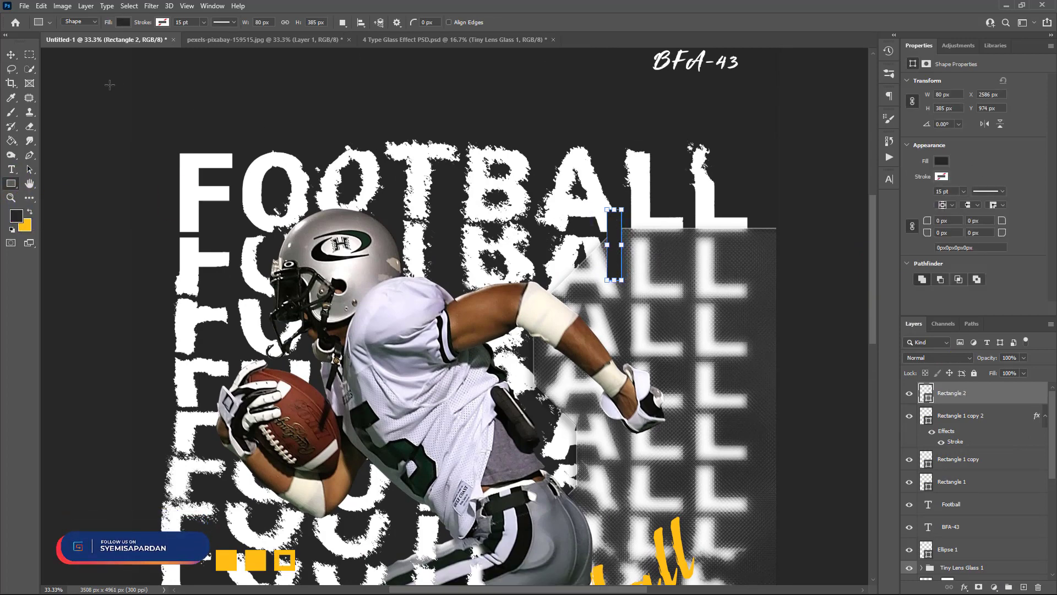
Duplicate the dark bar, rotate the copy -90° to form a cross, and group the two bars.
{"action": "left_click", "coordinate": [11, 55]}
{"action": "key", "text": "ctrl+j"}
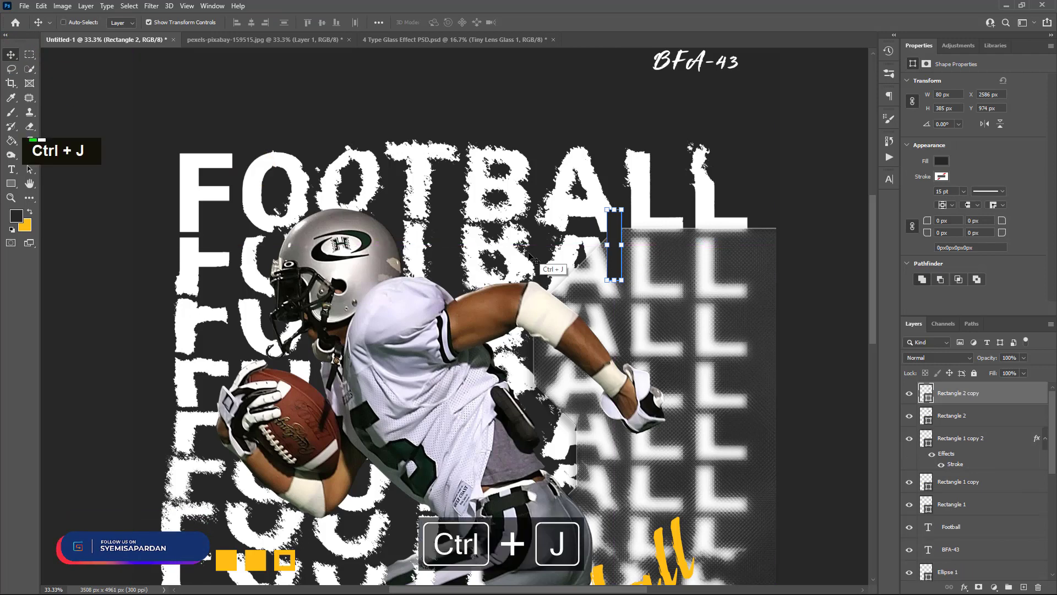
{"action": "left_click_drag", "start_coordinate": [629, 287], "coordinate": [679, 231]}
{"action": "left_click", "coordinate": [953, 417], "text": "shift"}
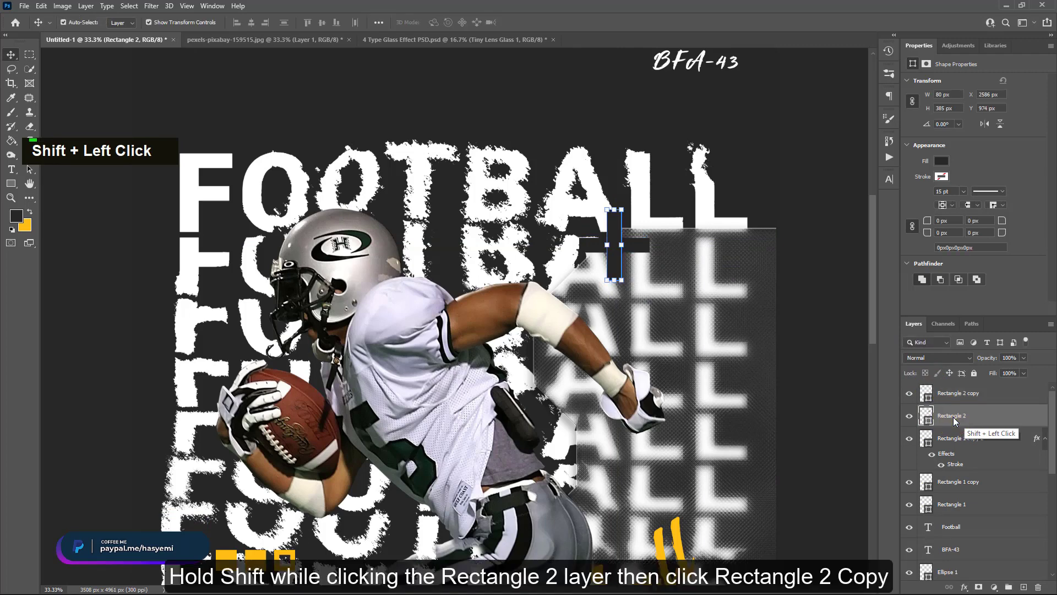
{"action": "left_click", "coordinate": [955, 394], "text": "shift"}
{"action": "key", "text": "ctrl+g"}
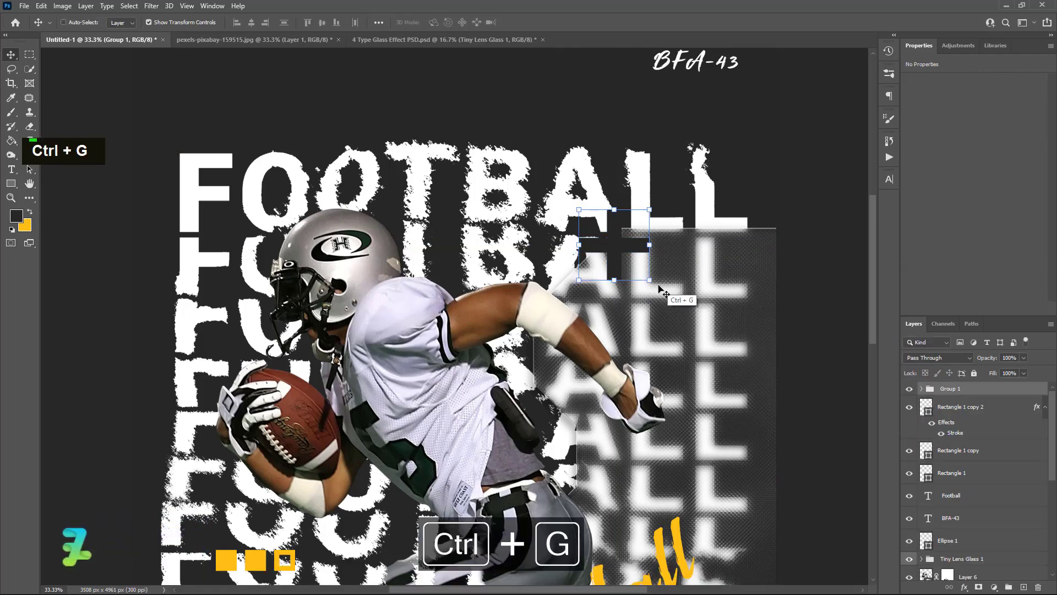
{"action": "left_click", "coordinate": [604, 246]}
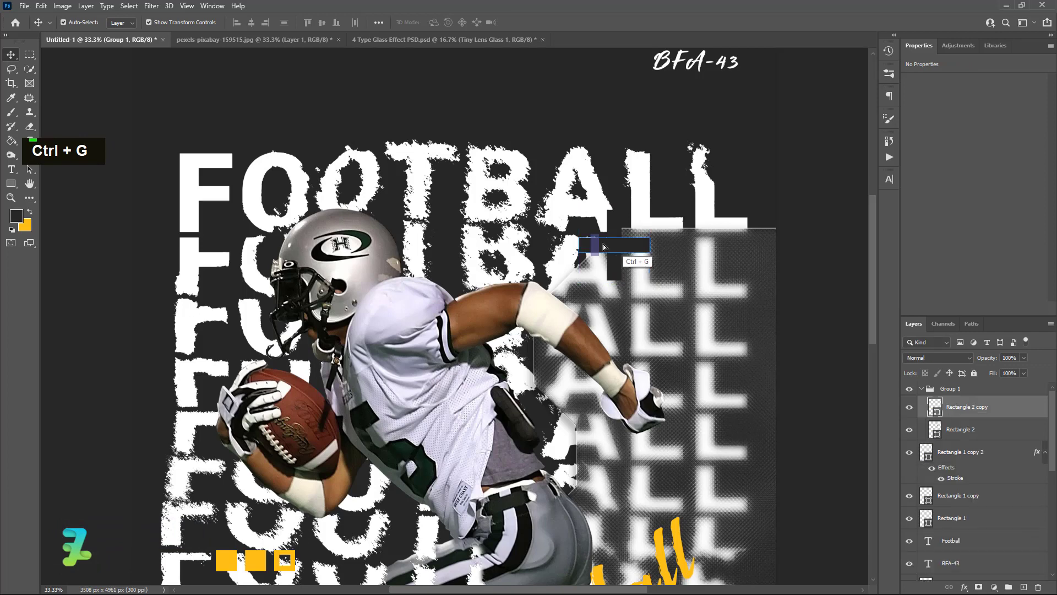
{"action": "left_click_drag", "start_coordinate": [595, 241], "coordinate": [596, 242]}
{"action": "key", "text": "ctrl+z"}
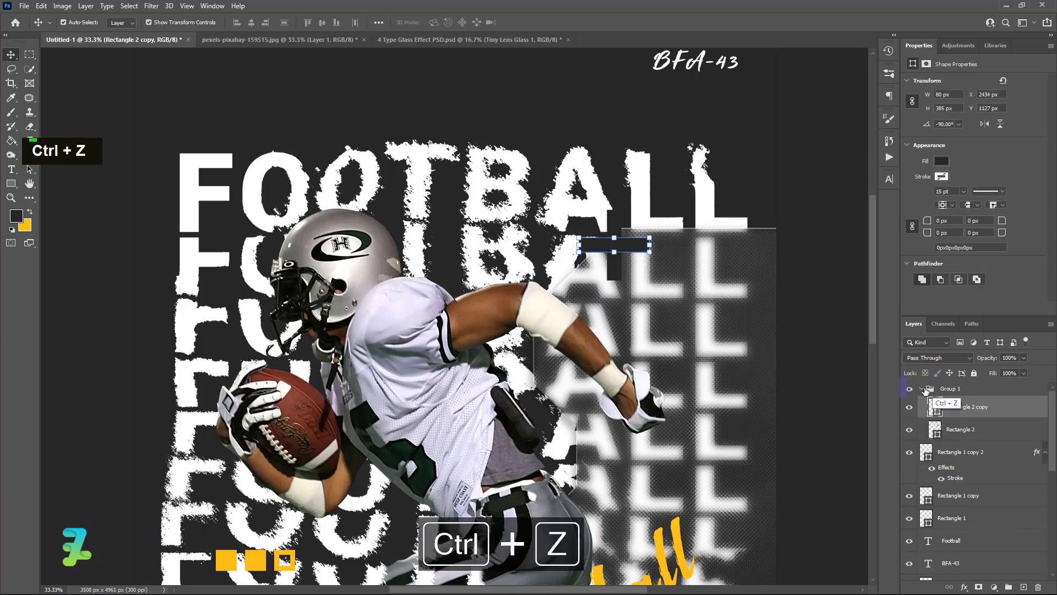
Convert the cross group to a smart object and transform it into a 45° X at about 135% over the player's hip.
{"action": "right_click", "coordinate": [927, 389]}
{"action": "left_click", "coordinate": [911, 290]}
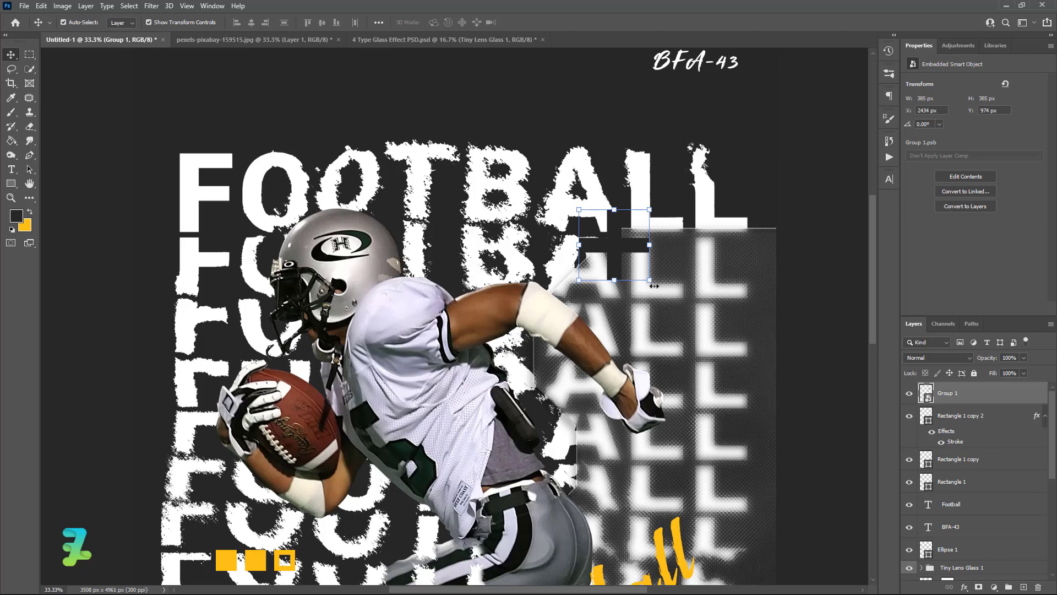
{"action": "left_click_drag", "start_coordinate": [658, 286], "coordinate": [608, 329]}
{"action": "left_click_drag", "start_coordinate": [663, 245], "coordinate": [683, 231]}
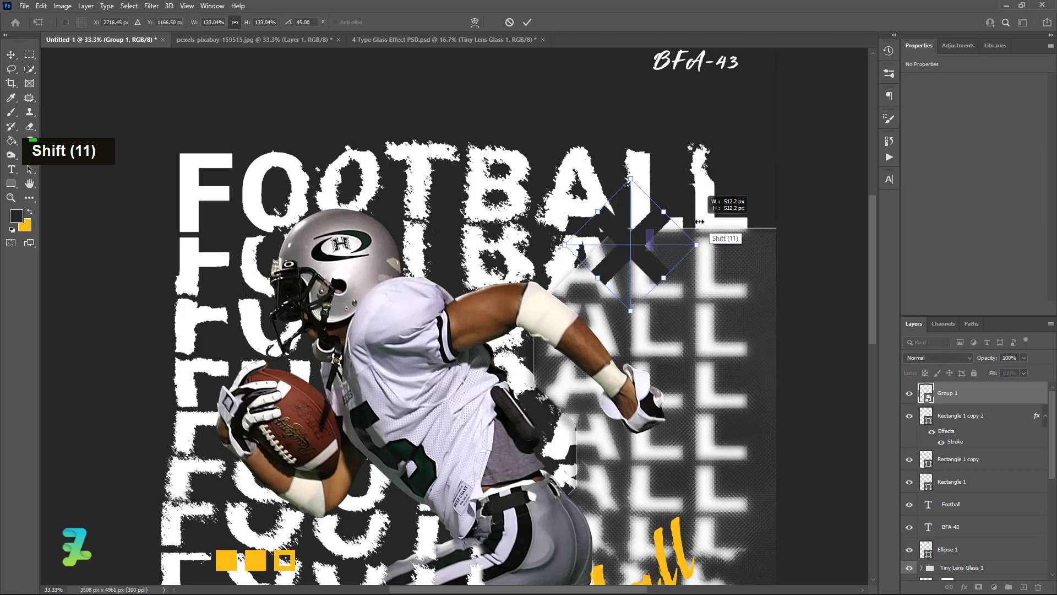
{"action": "left_click_drag", "start_coordinate": [612, 262], "coordinate": [477, 466]}
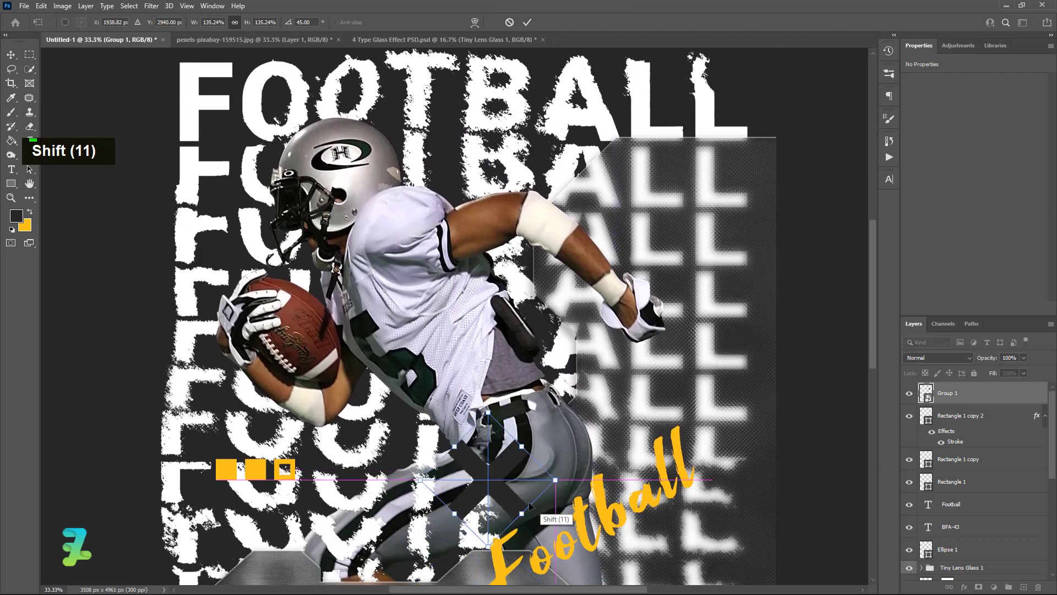
{"action": "left_click", "coordinate": [11, 57]}
Duplicate the dark X and place the copy over the F's at the outer edge of the top two FOOTBALL rows.
{"action": "key", "text": "ctrl+j"}
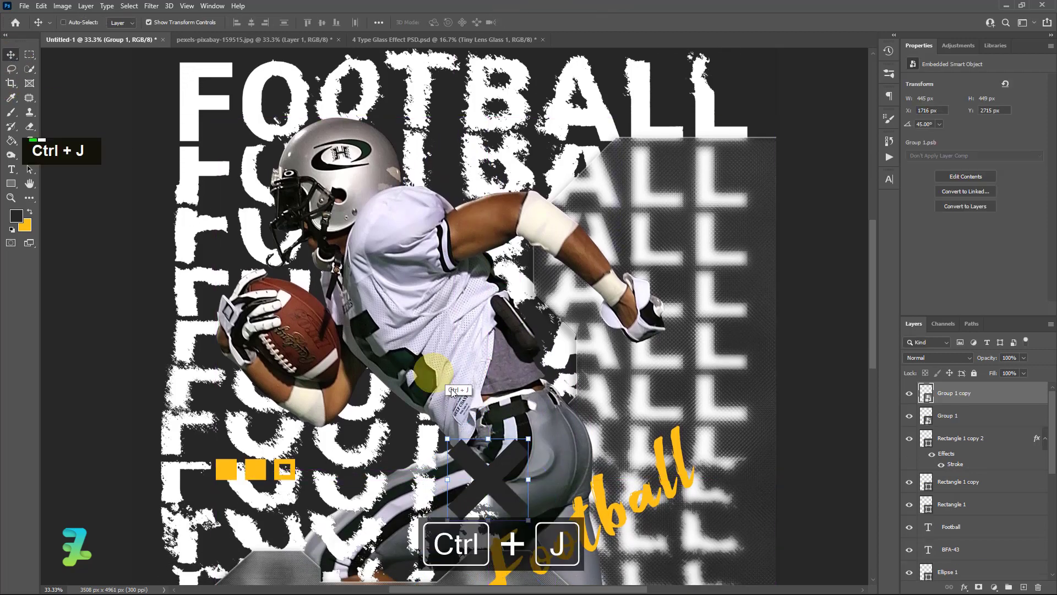
{"action": "key", "text": "ctrl+y"}
{"action": "key", "text": "ctrl+t"}
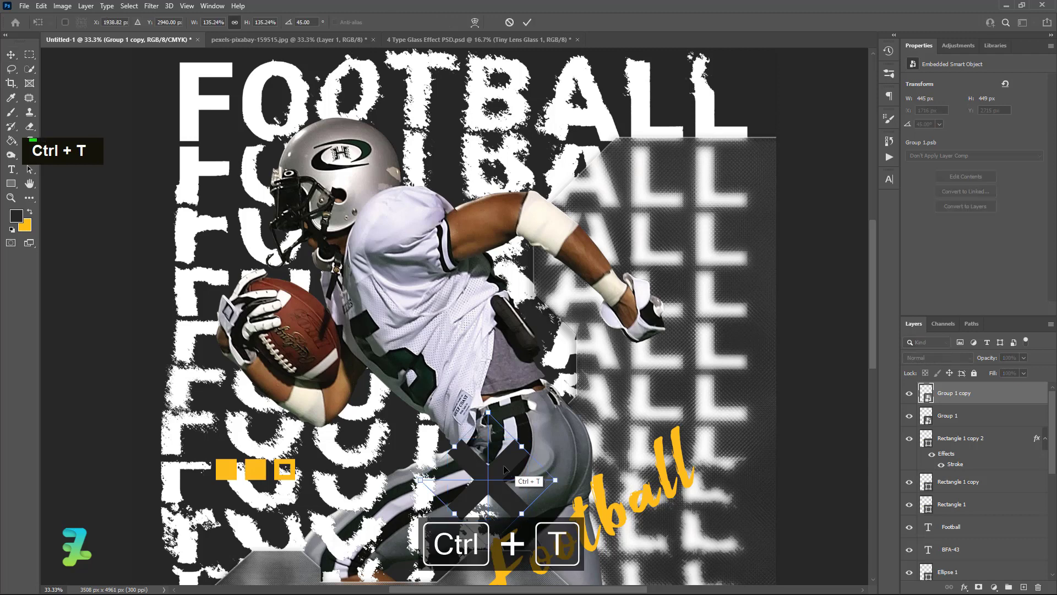
{"action": "left_click_drag", "start_coordinate": [517, 478], "coordinate": [162, 136]}
{"action": "scroll", "coordinate": [129, 237], "scroll_direction": "up", "scroll_amount": 4}
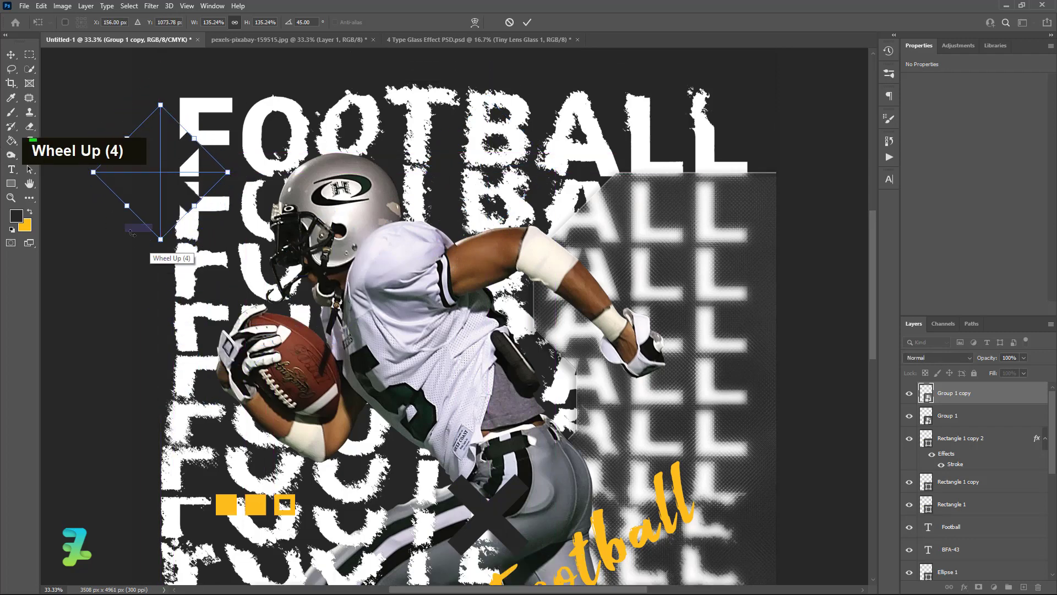
{"action": "left_click", "coordinate": [96, 237]}
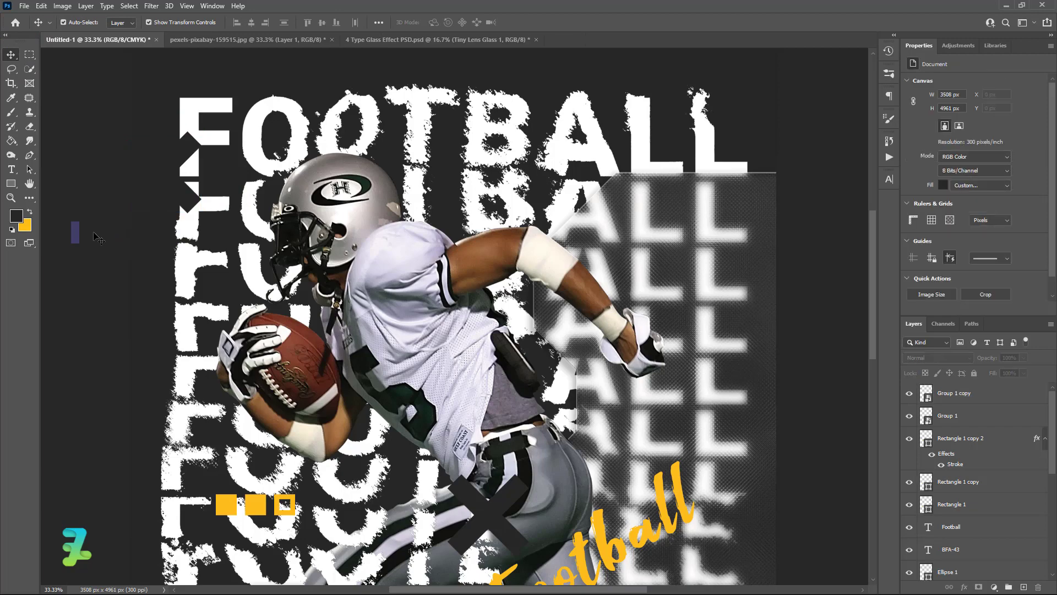
{"action": "key", "text": "ctrl+minus"}
{"action": "key", "text": "ctrl+minus"}
{"action": "key", "text": "ctrl+minus"}
{"action": "key", "text": "ctrl+equal"}
{"action": "key", "text": "ctrl+equal"}
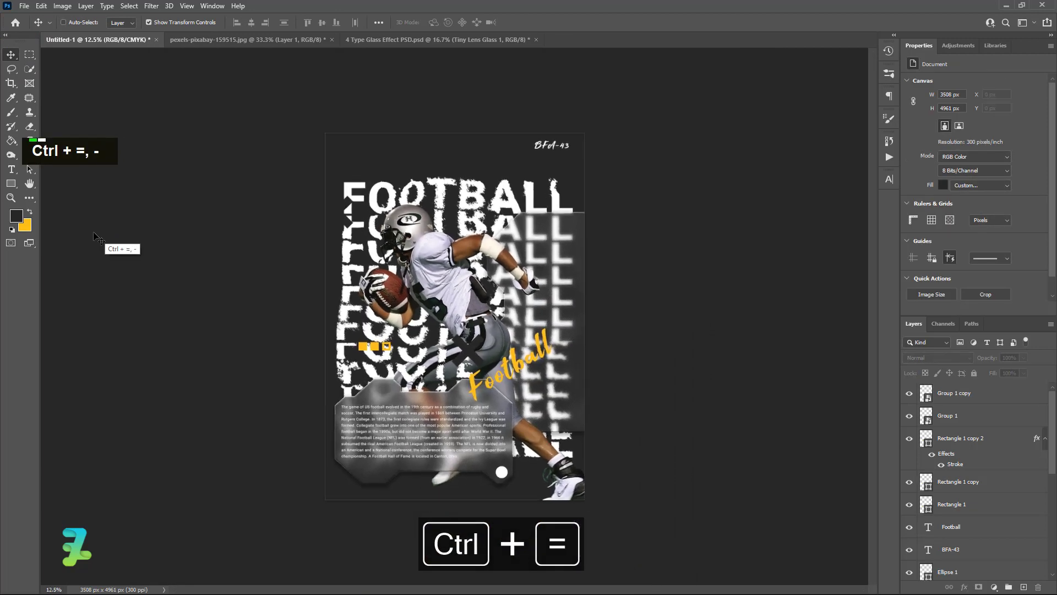
{"action": "key", "text": "ctrl+minus"}
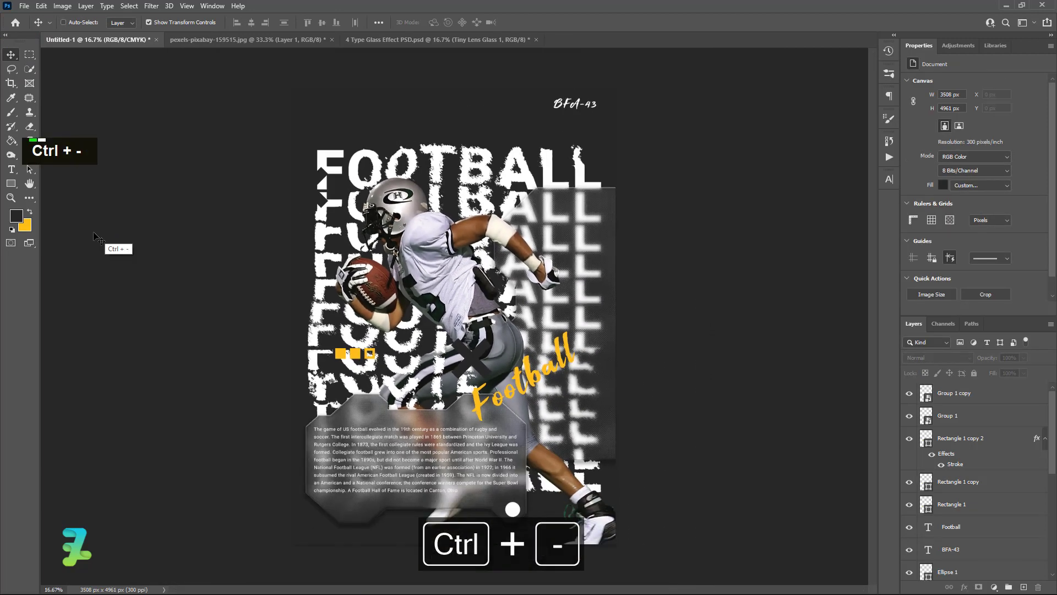
{"action": "key", "text": "ctrl+equal"}
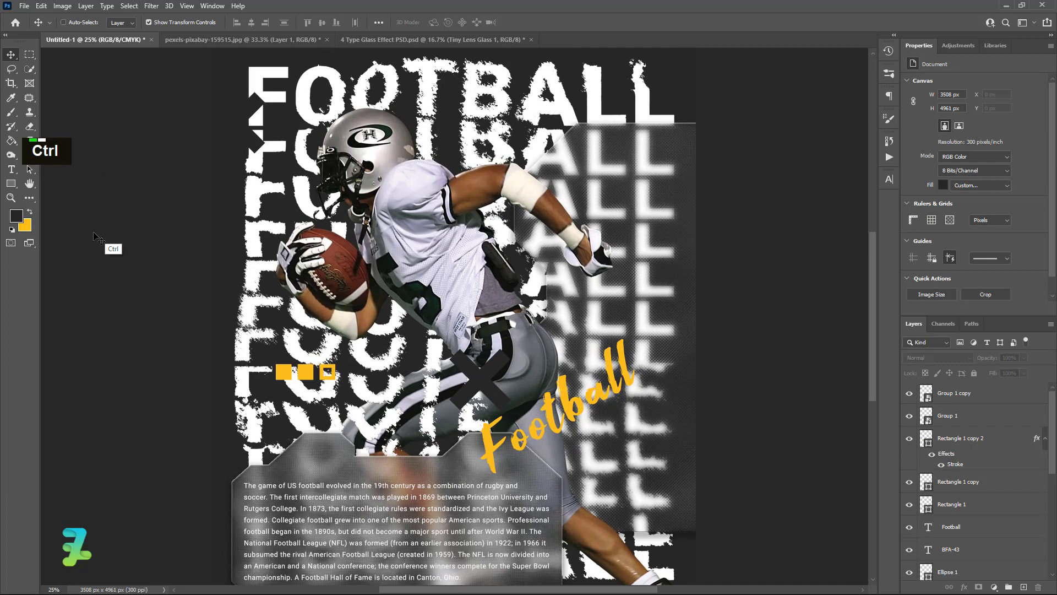
Change the BFA-43 text at the poster's upper corner to the Roboto font in Bold style.
{"action": "key", "text": "ctrl+minus"}
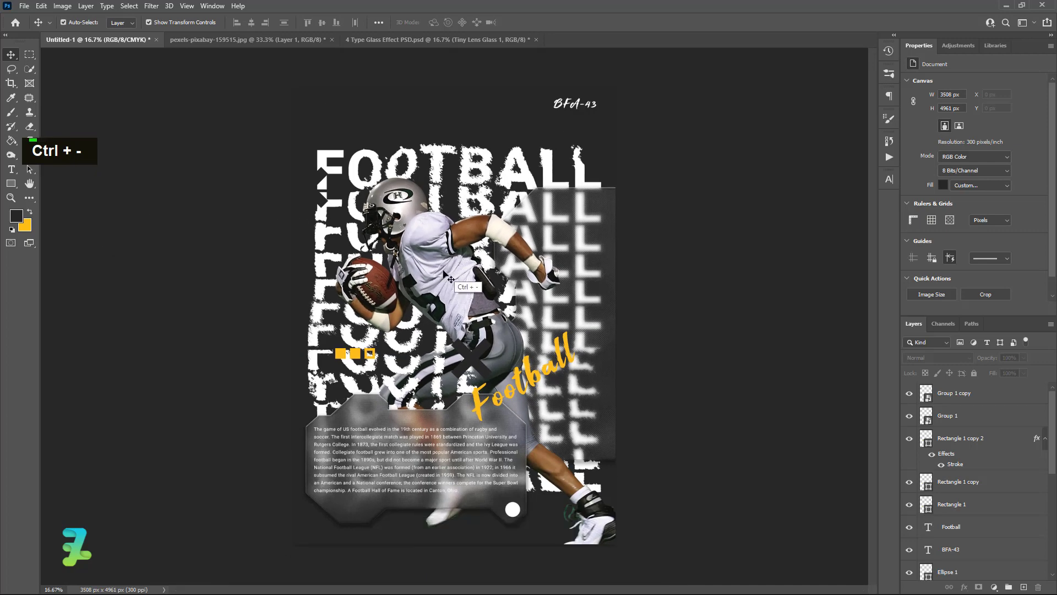
{"action": "left_click", "coordinate": [575, 104]}
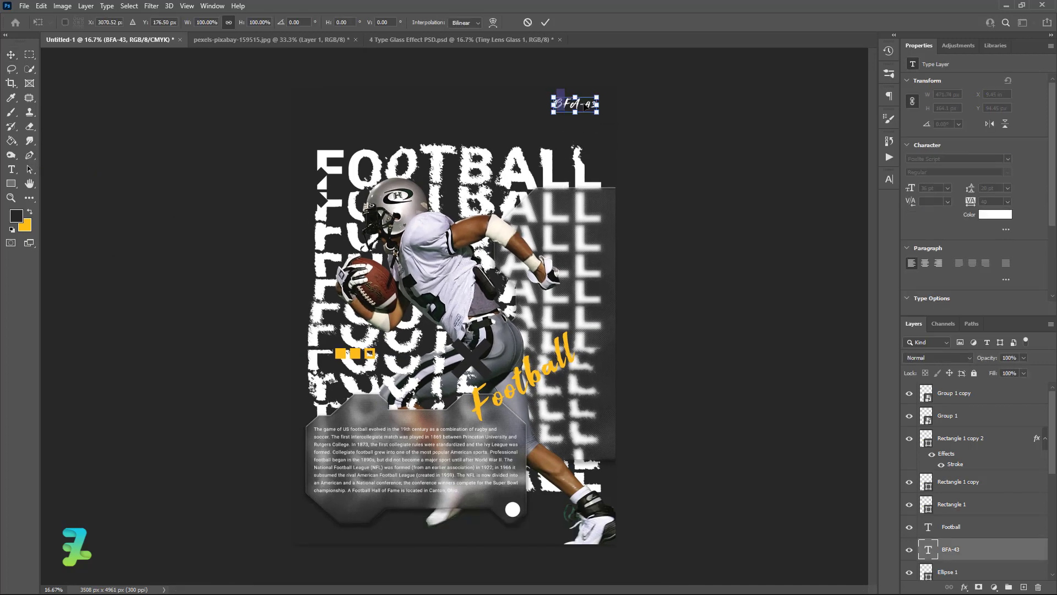
{"action": "double_click", "coordinate": [586, 106]}
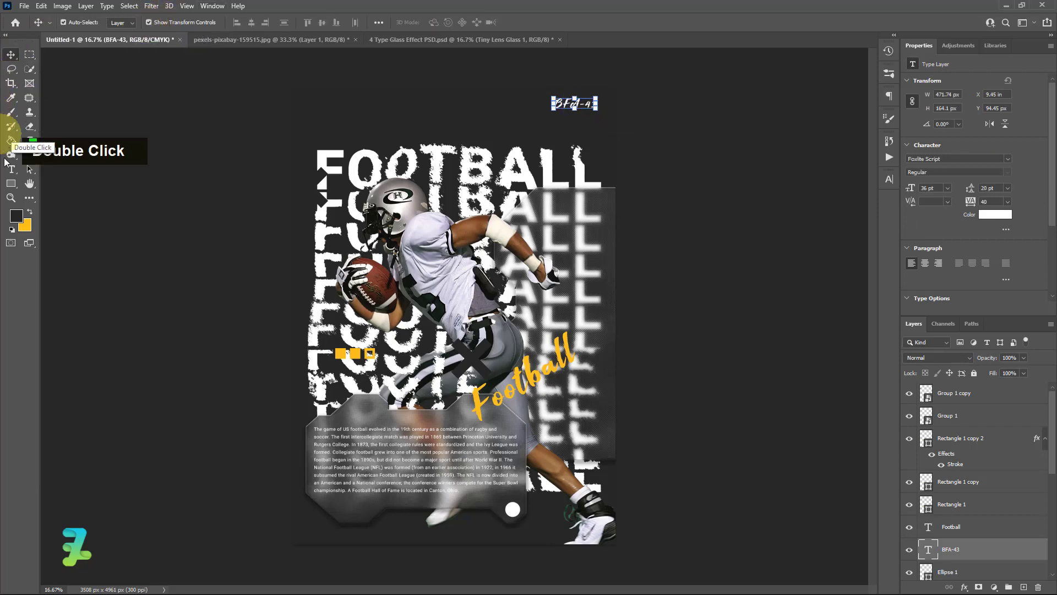
{"action": "left_click", "coordinate": [11, 169]}
{"action": "left_click", "coordinate": [157, 23]}
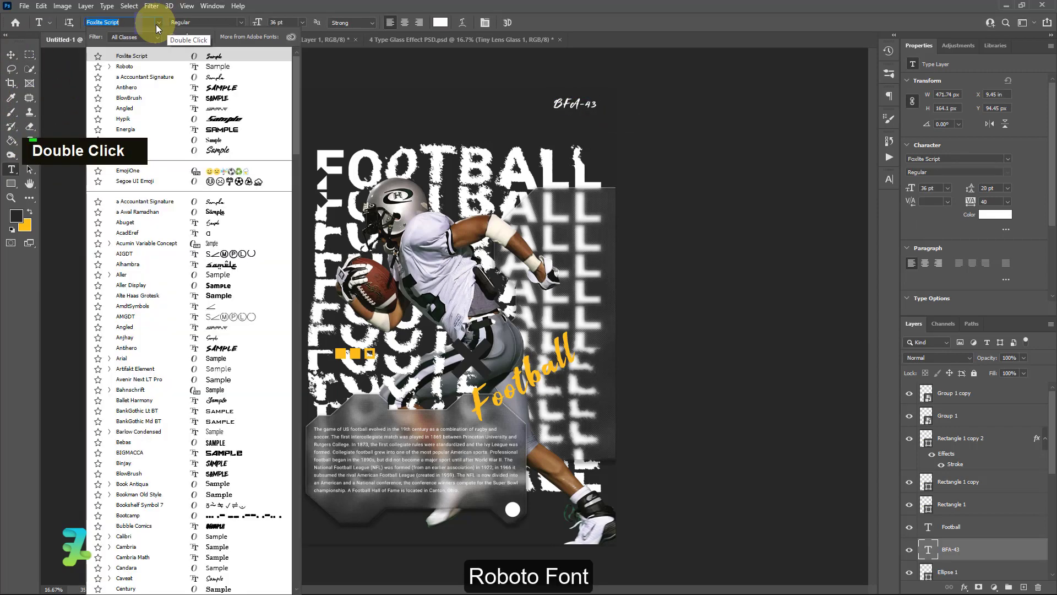
{"action": "double_click", "coordinate": [146, 67]}
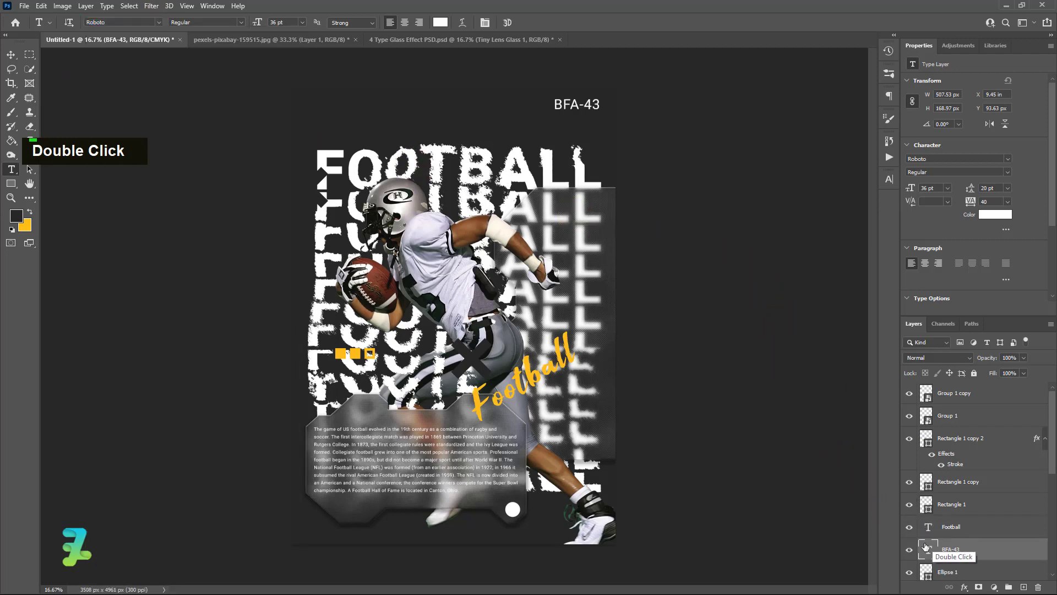
{"action": "left_click", "coordinate": [241, 22]}
{"action": "left_click", "coordinate": [208, 104]}
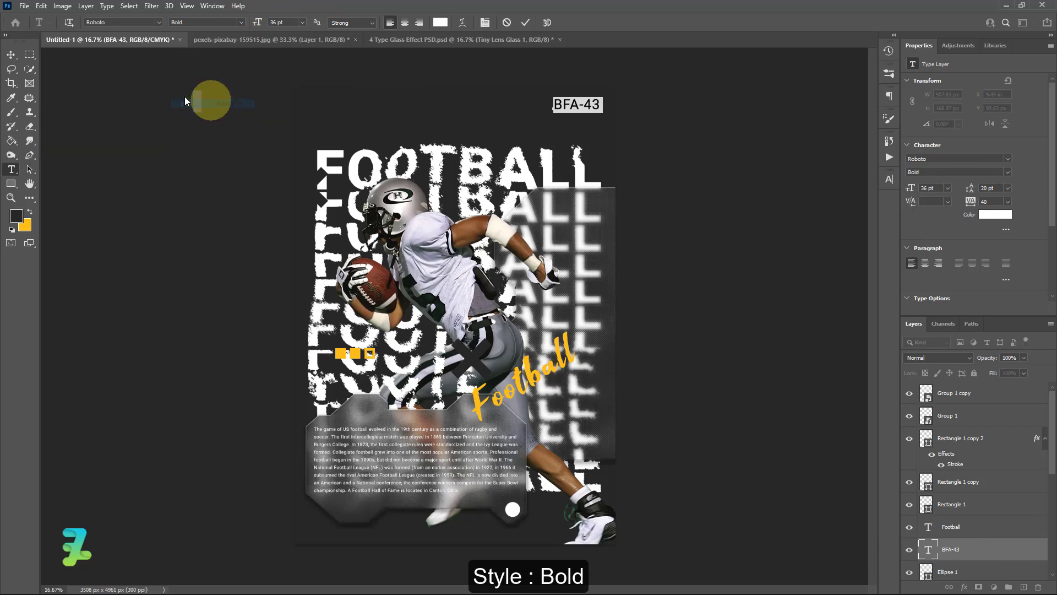
{"action": "left_click", "coordinate": [9, 57]}
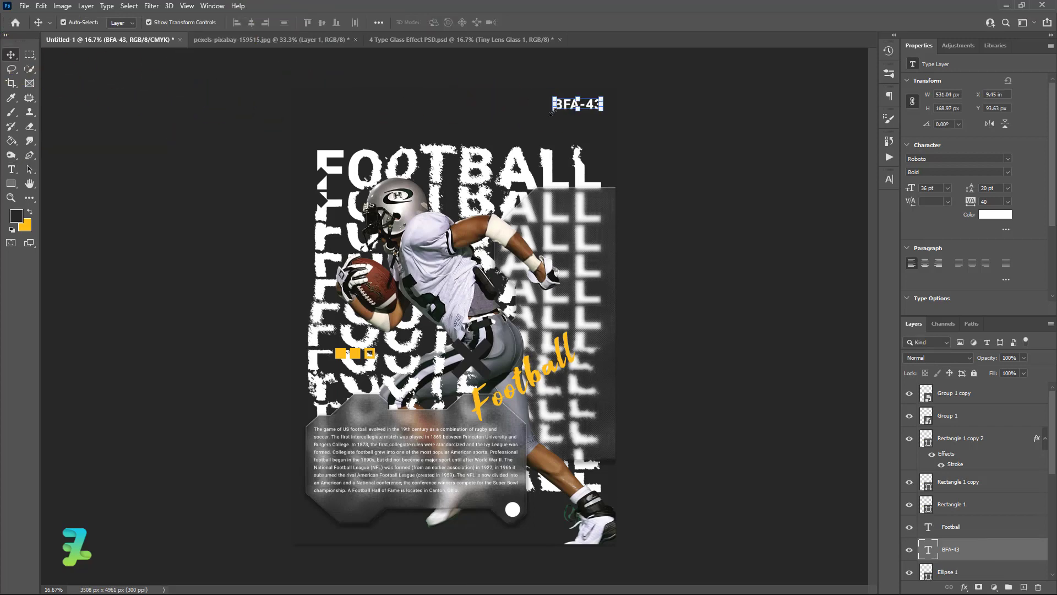
Scale the BFA-43 text proportionally to about 178%, keeping its upper-right corner in place.
{"action": "key", "text": "ctrl+t"}
{"action": "left_click_drag", "start_coordinate": [553, 113], "coordinate": [511, 132]}
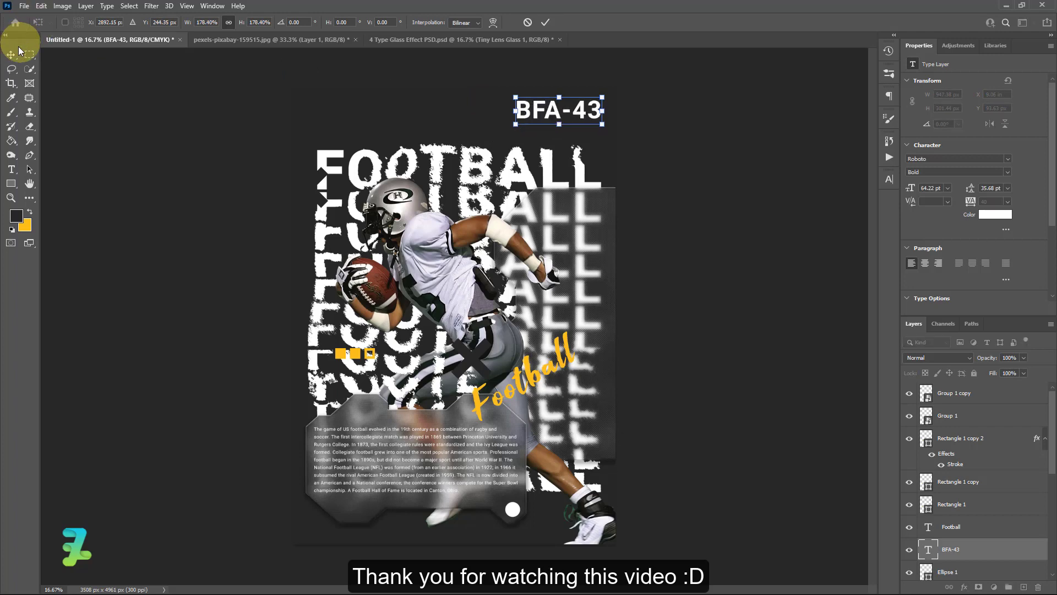
{"action": "double_click", "coordinate": [77, 100]}
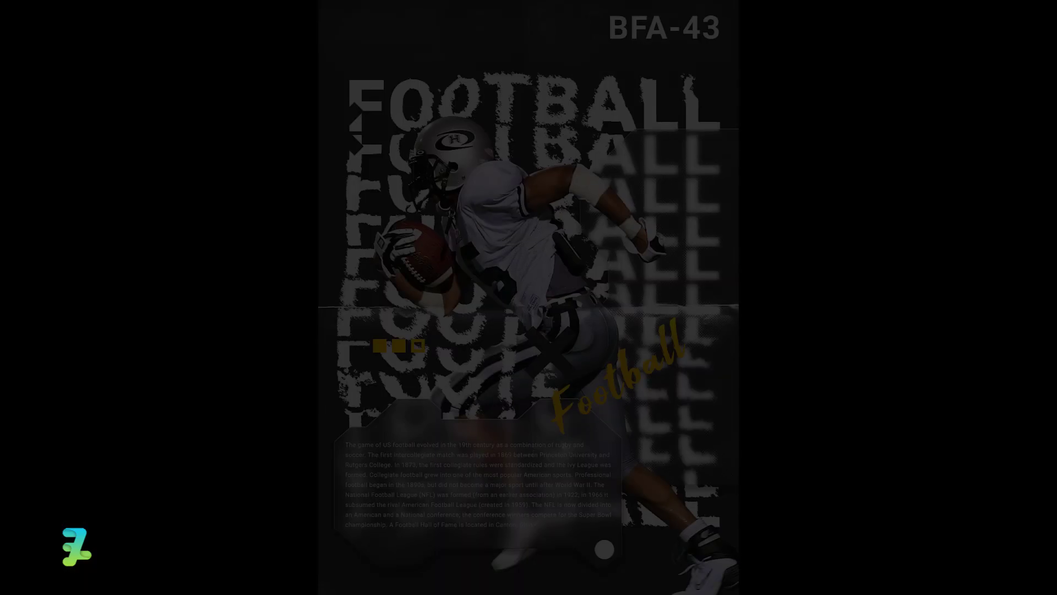